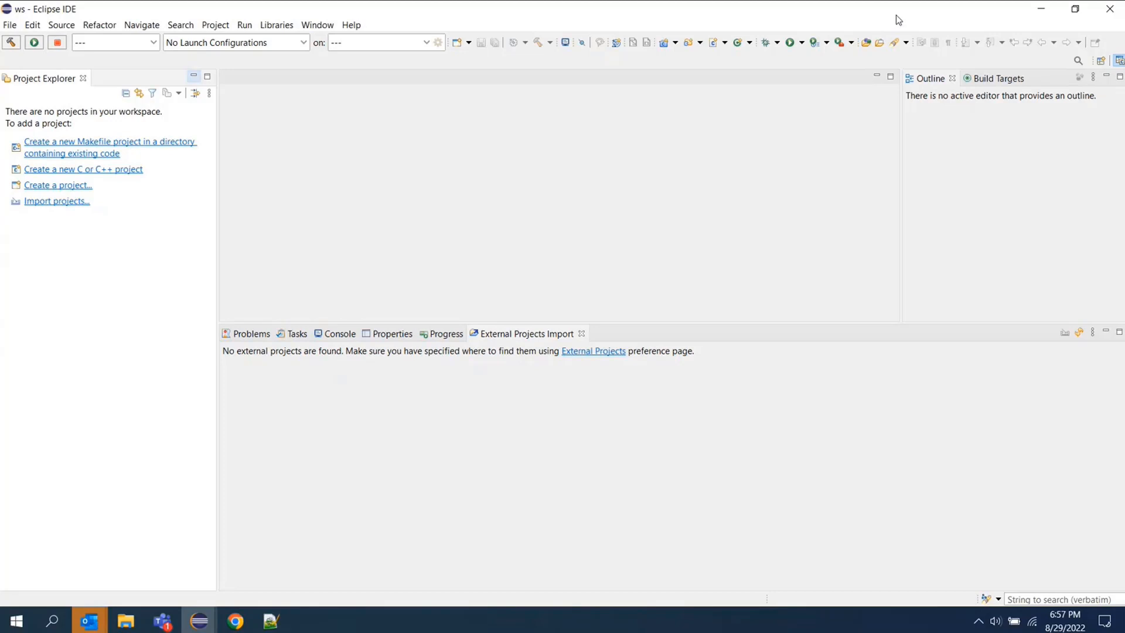
Step: Open the External Projects preference page from the External Projects Import view and move the dialog clear of the view behind it
{"action": "left_click", "coordinate": [321, 27]}
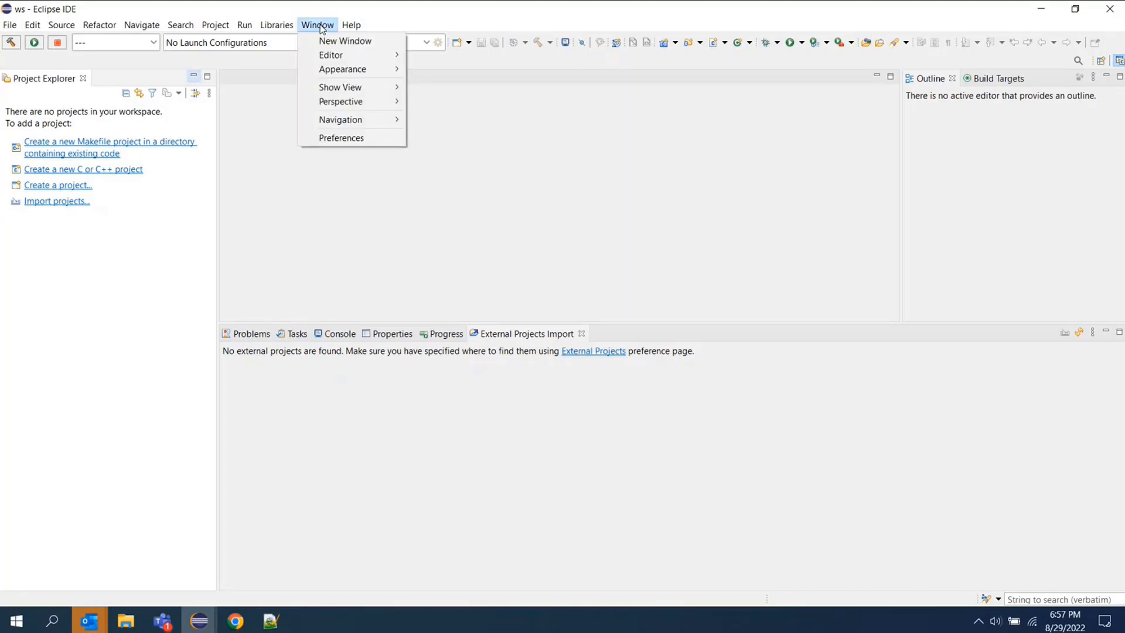
{"action": "left_click", "coordinate": [570, 394]}
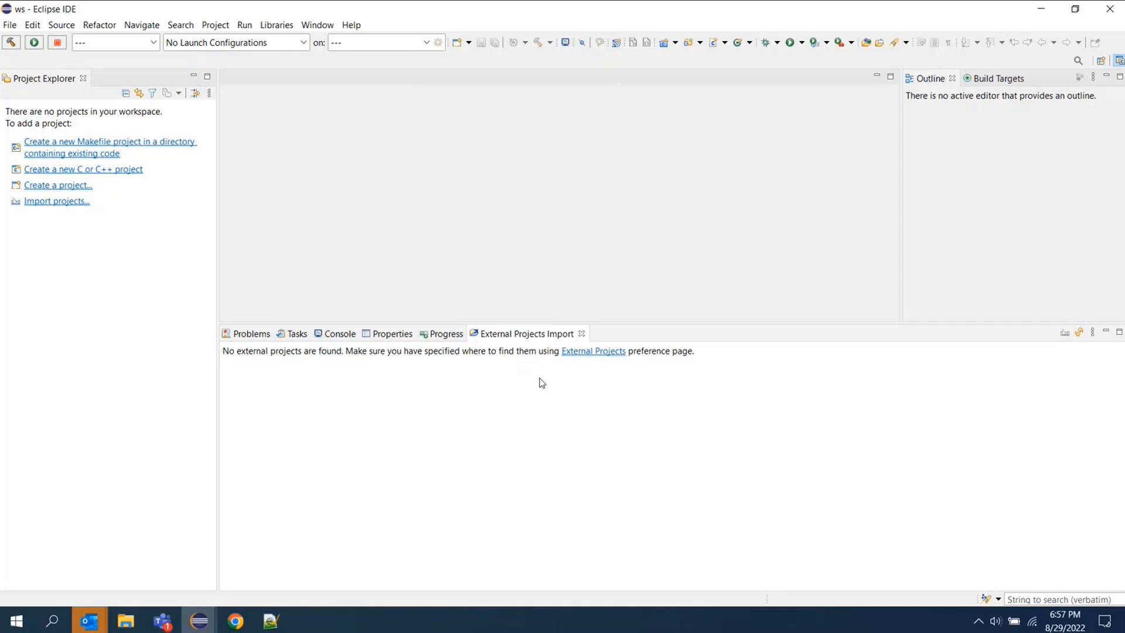
{"action": "left_click", "coordinate": [588, 351]}
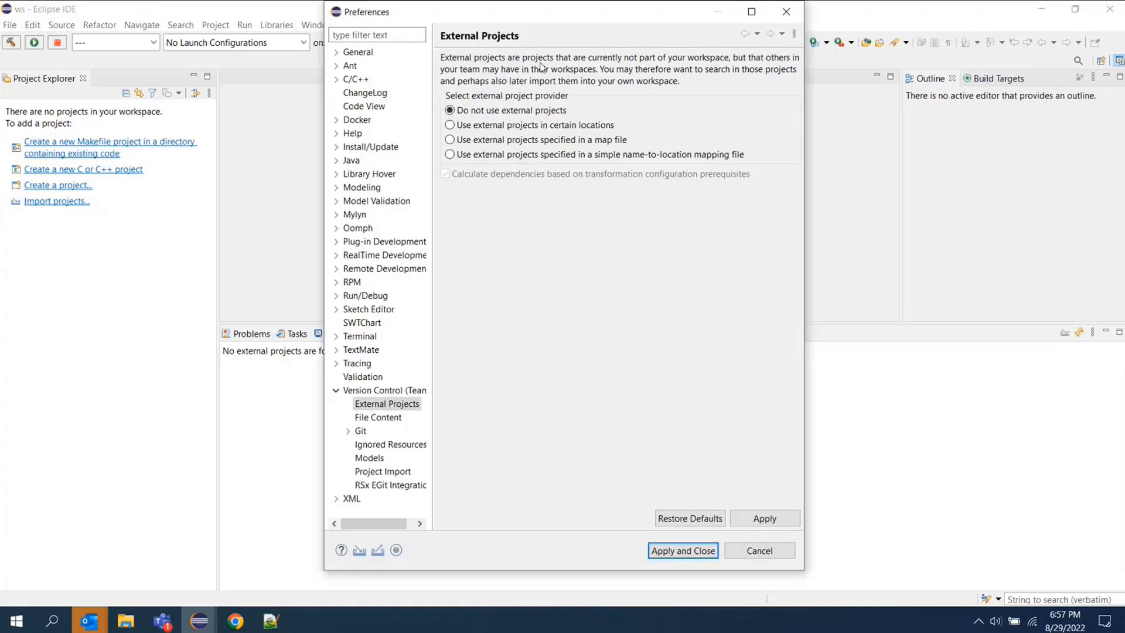
{"action": "left_click_drag", "start_coordinate": [540, 19], "coordinate": [508, 56]}
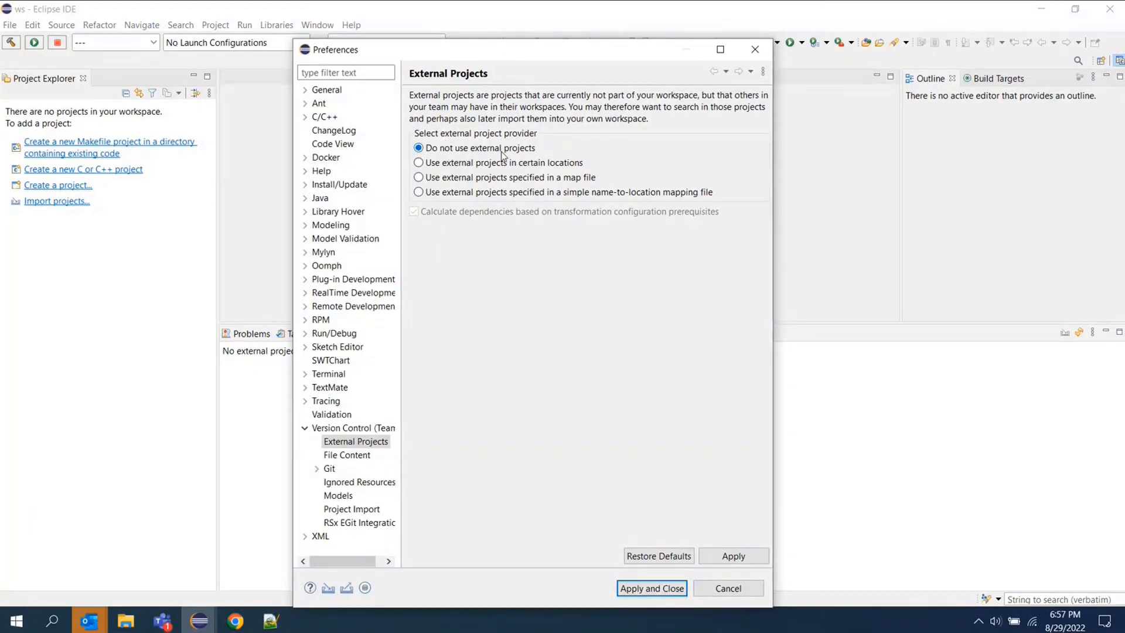
{"action": "left_click_drag", "start_coordinate": [542, 64], "coordinate": [637, 48]}
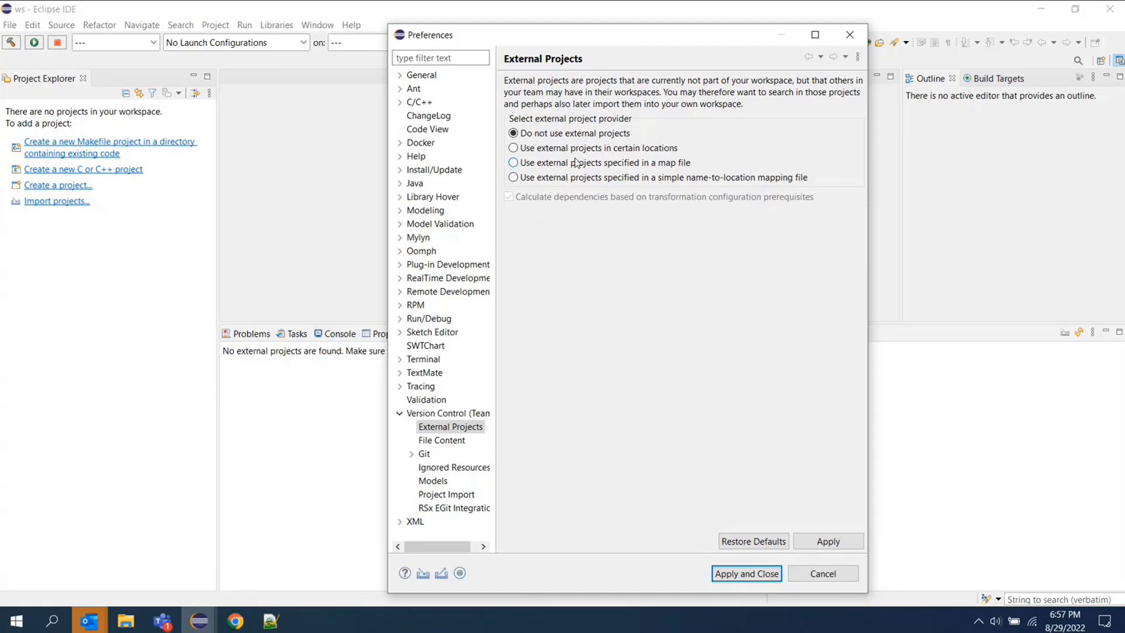
Step: Review the external project providers, choose projects specified in a map file, and turn off dependency calculation based on transformation configuration prerequisites
{"action": "left_click", "coordinate": [669, 150]}
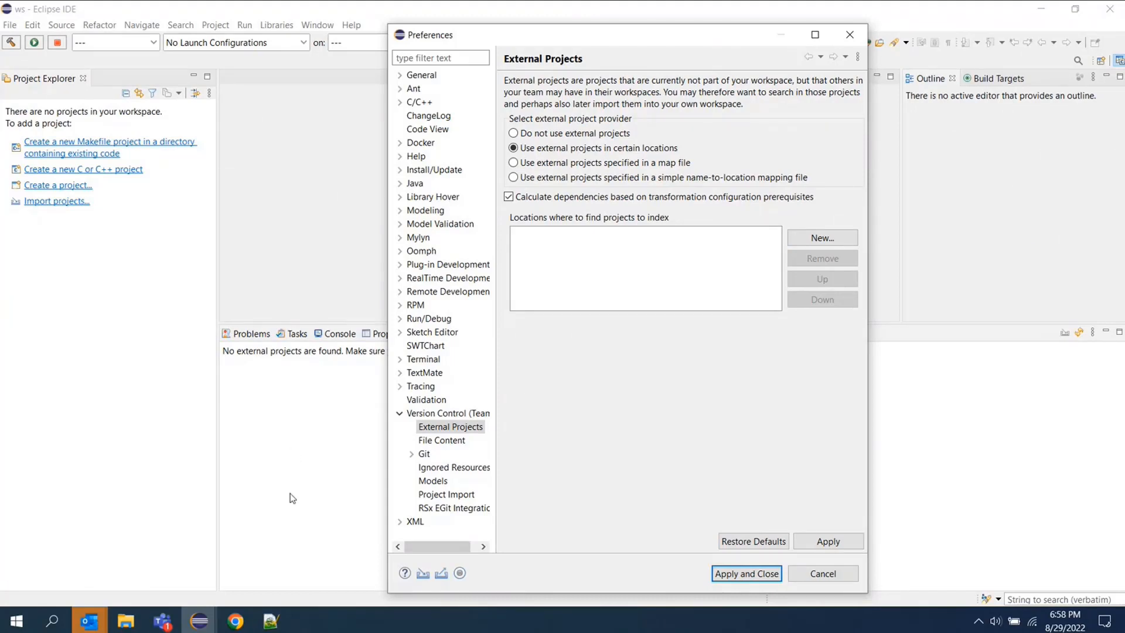
{"action": "left_click", "coordinate": [593, 163]}
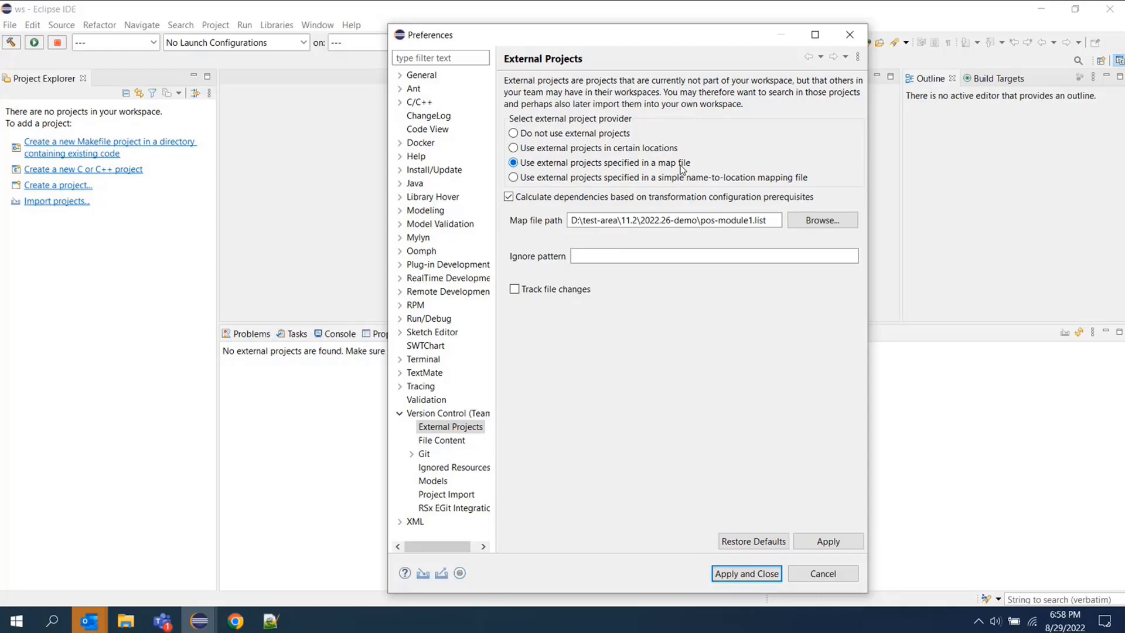
{"action": "left_click", "coordinate": [649, 179]}
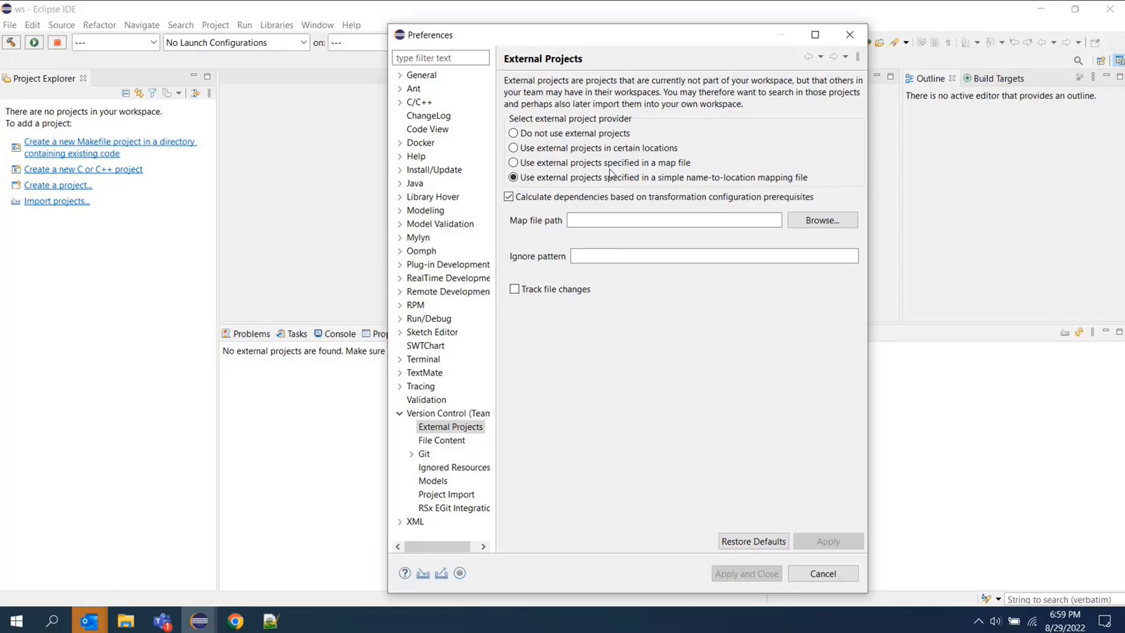
{"action": "left_click", "coordinate": [592, 165]}
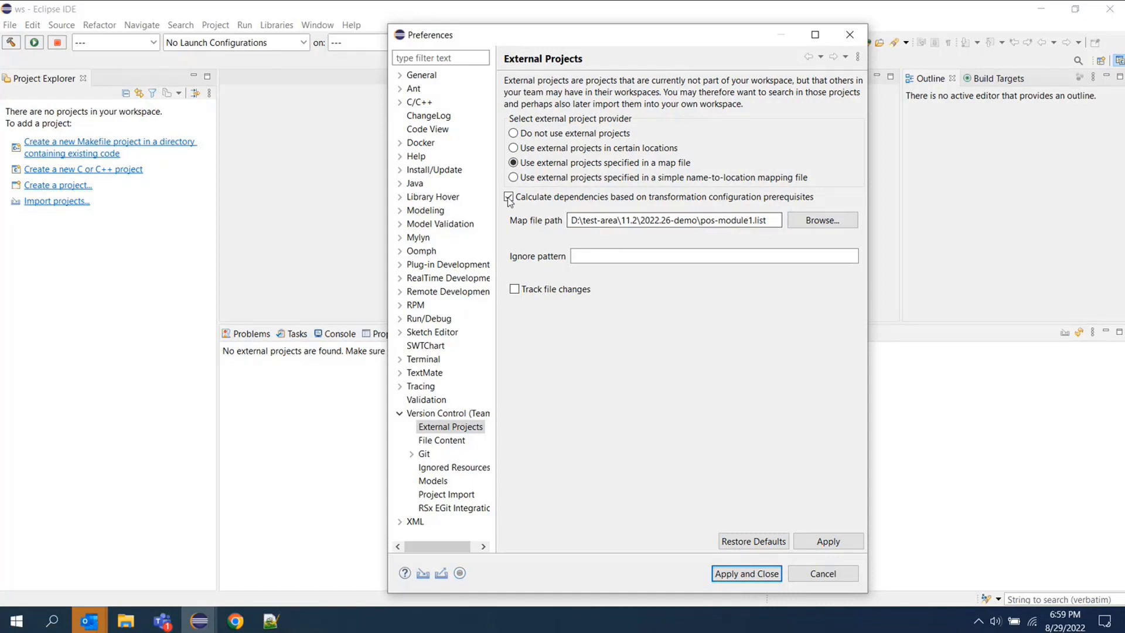
{"action": "left_click_drag", "start_coordinate": [580, 41], "coordinate": [507, 28]}
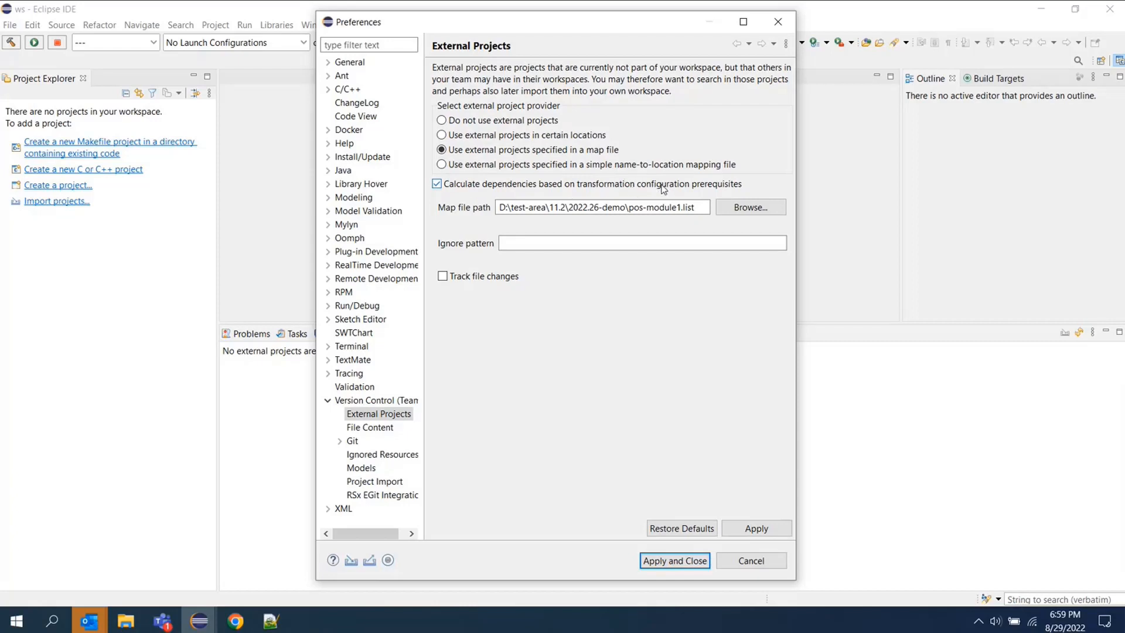
{"action": "left_click", "coordinate": [437, 184]}
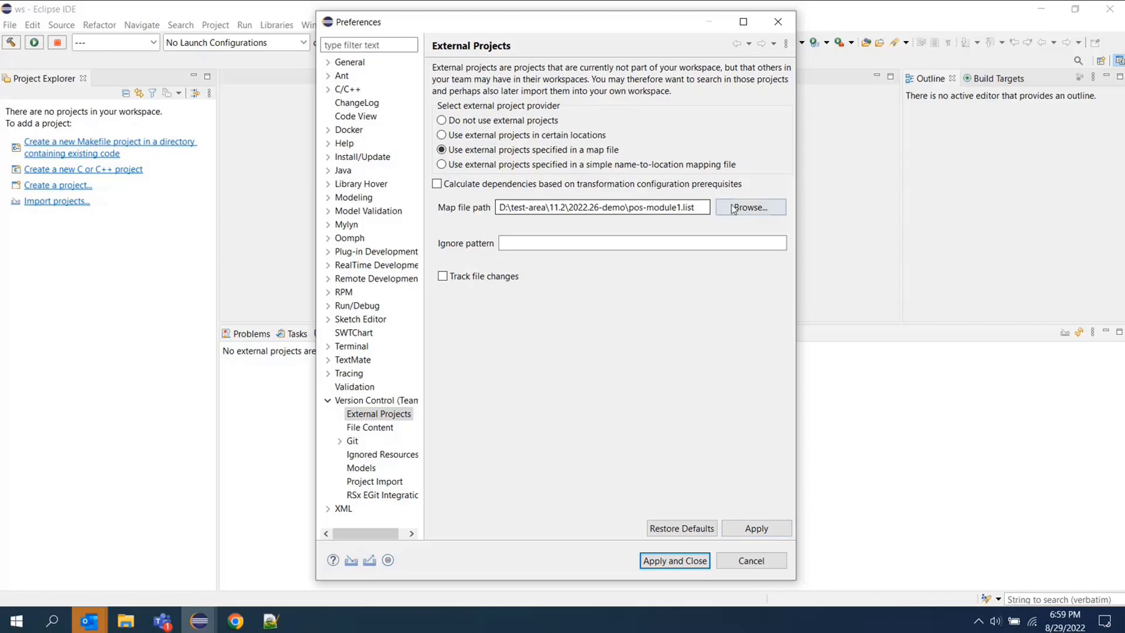
Step: Browse for a map file in the folder D:\test-area\11.2\2022.26-demo
{"action": "left_click", "coordinate": [750, 208]}
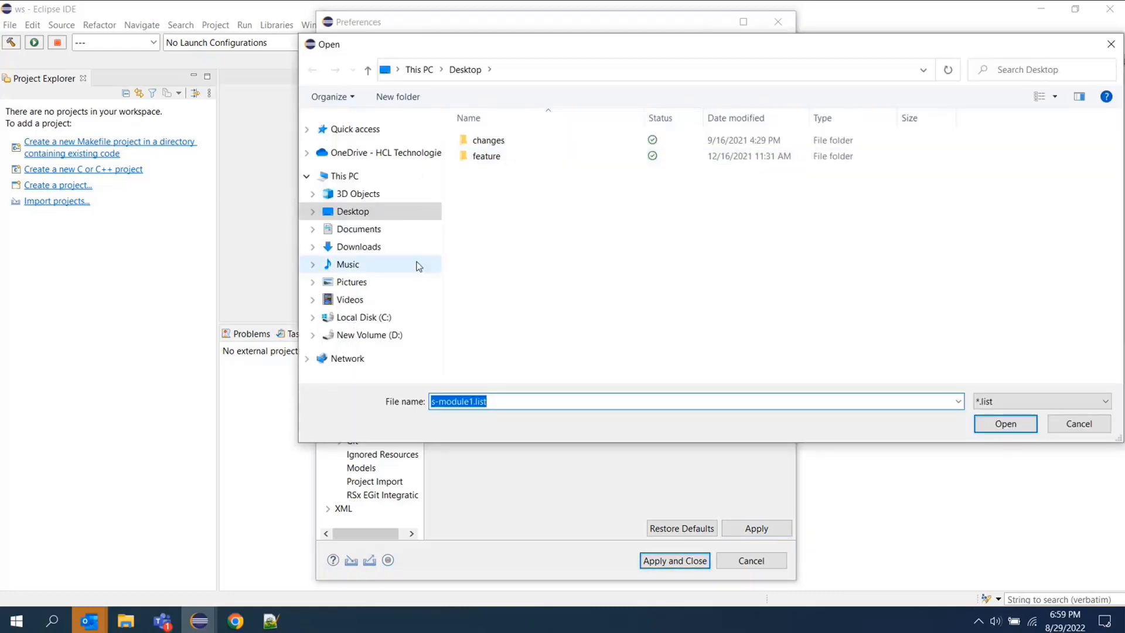
{"action": "left_click", "coordinate": [387, 334]}
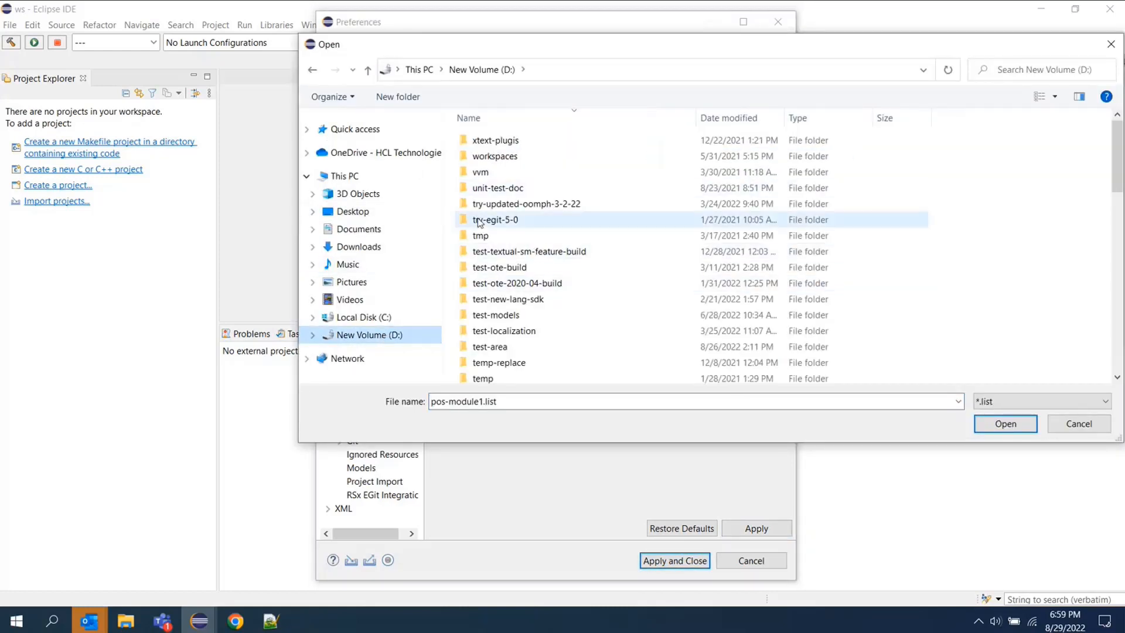
{"action": "left_click_drag", "start_coordinate": [542, 55], "coordinate": [498, 44]}
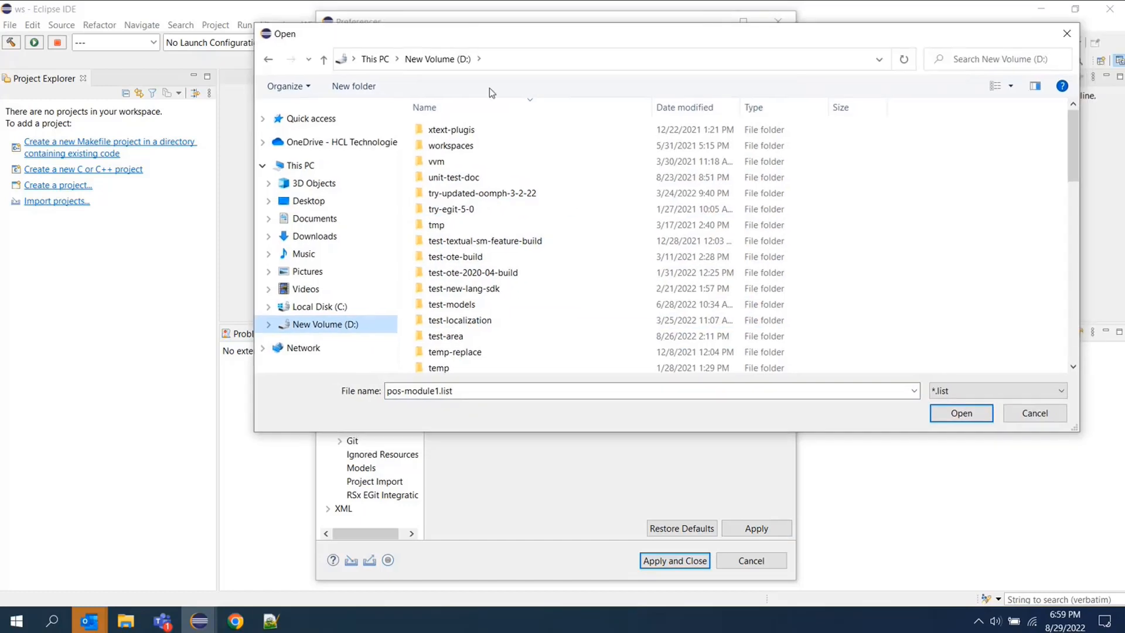
{"action": "double_click", "coordinate": [459, 336]}
{"action": "double_click", "coordinate": [454, 145]}
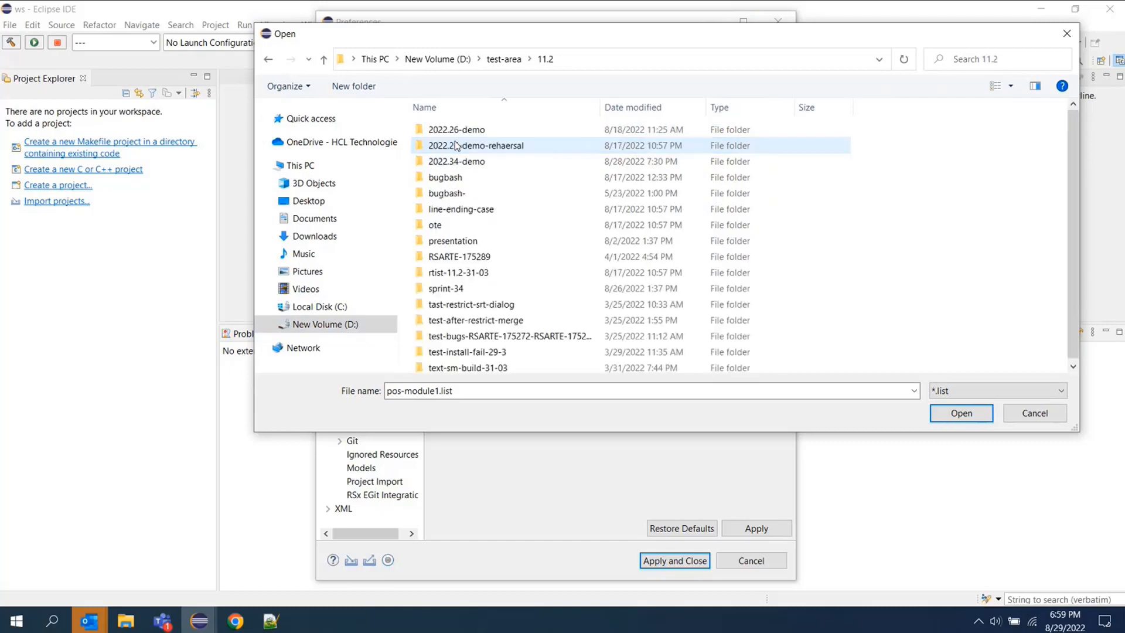
{"action": "double_click", "coordinate": [476, 164]}
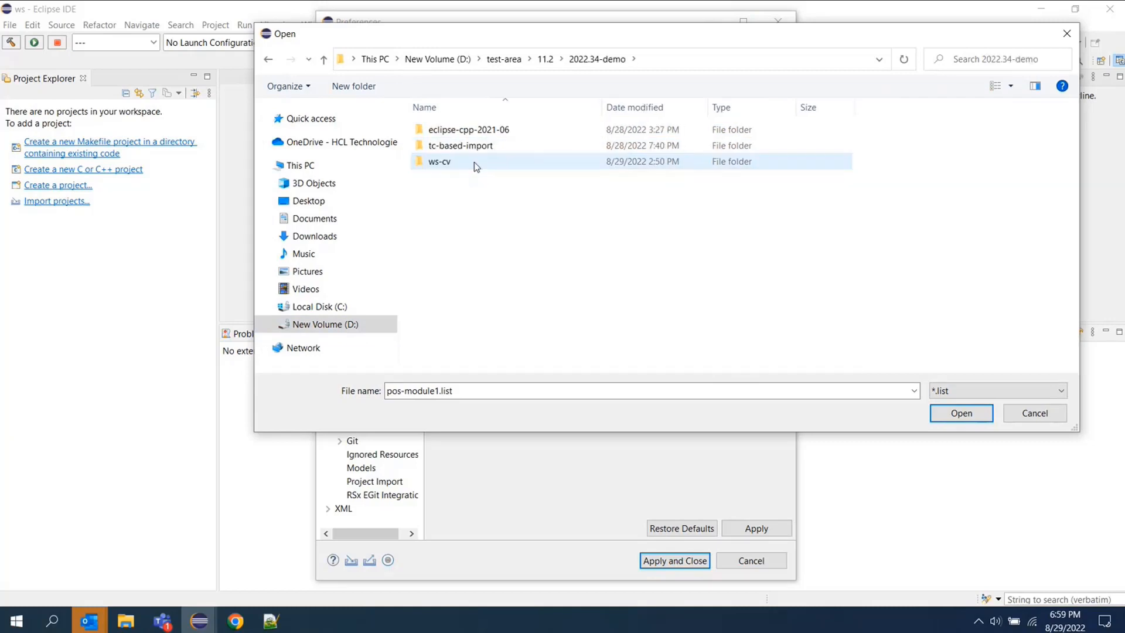
{"action": "left_click", "coordinate": [546, 59]}
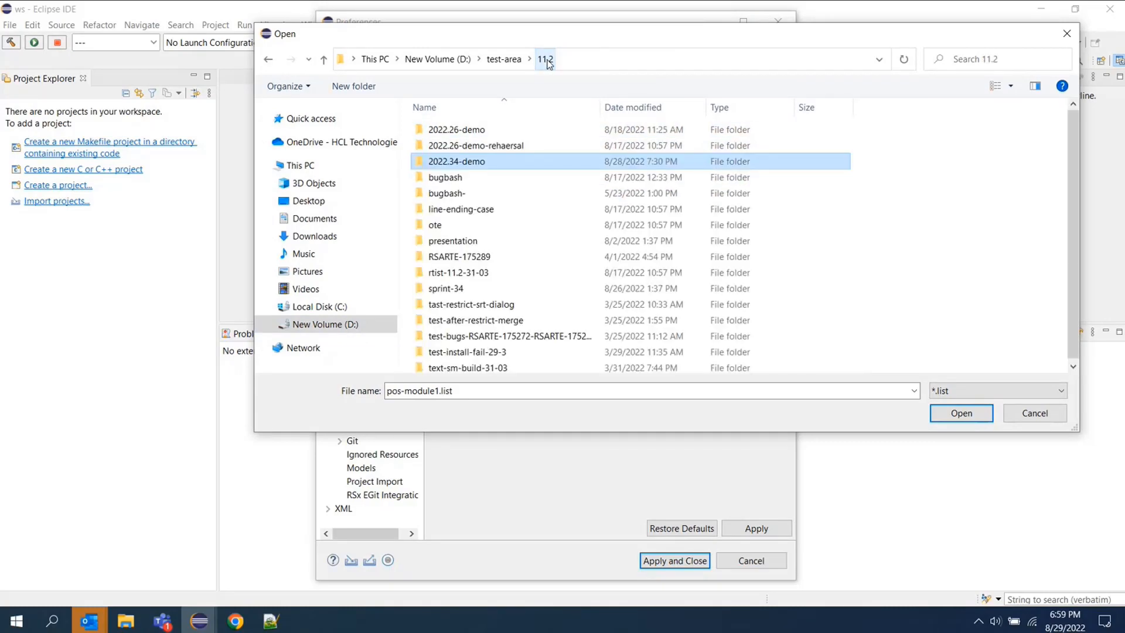
{"action": "double_click", "coordinate": [463, 129]}
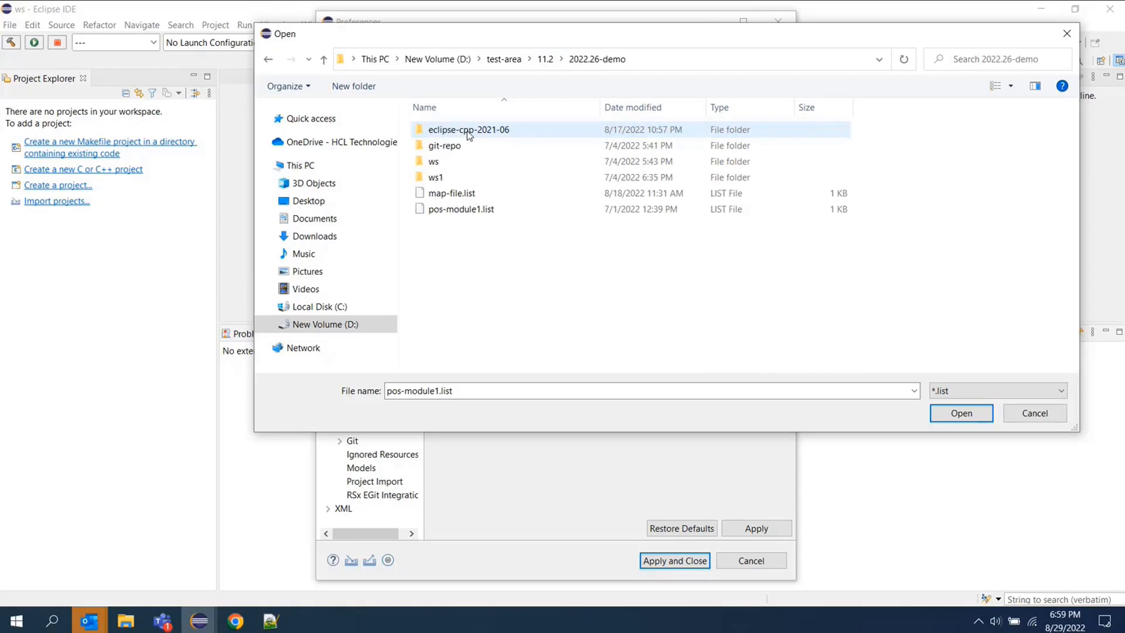
Step: View map-file.list in Notepad++, then return to Eclipse and cancel the map file selection
{"action": "left_click", "coordinate": [461, 194]}
{"action": "right_click", "coordinate": [462, 194]}
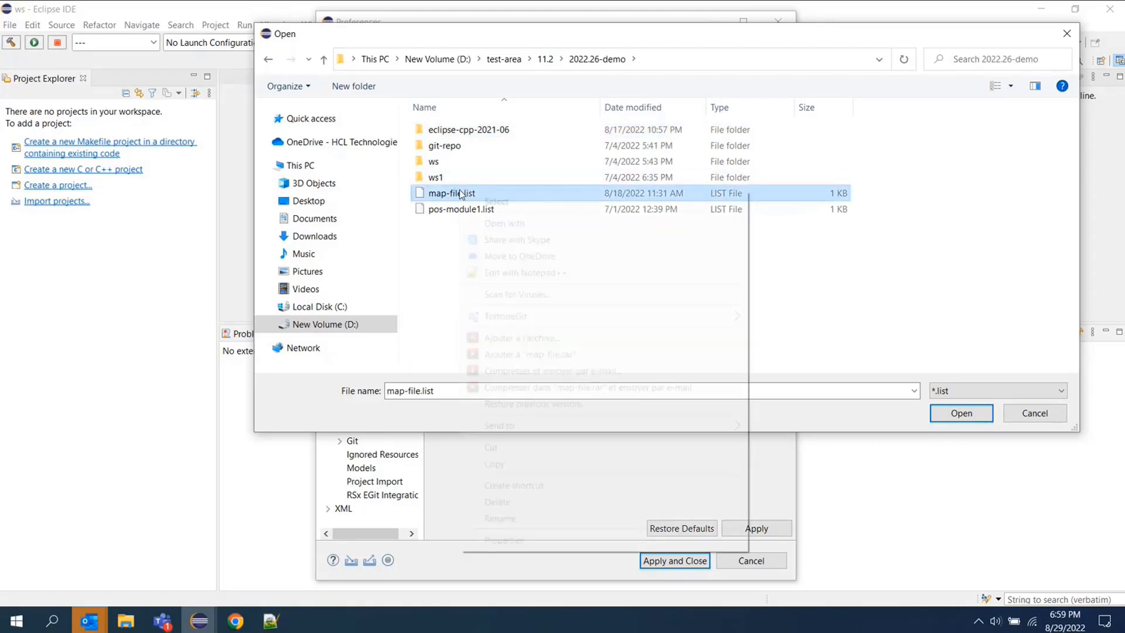
{"action": "left_click", "coordinate": [550, 273]}
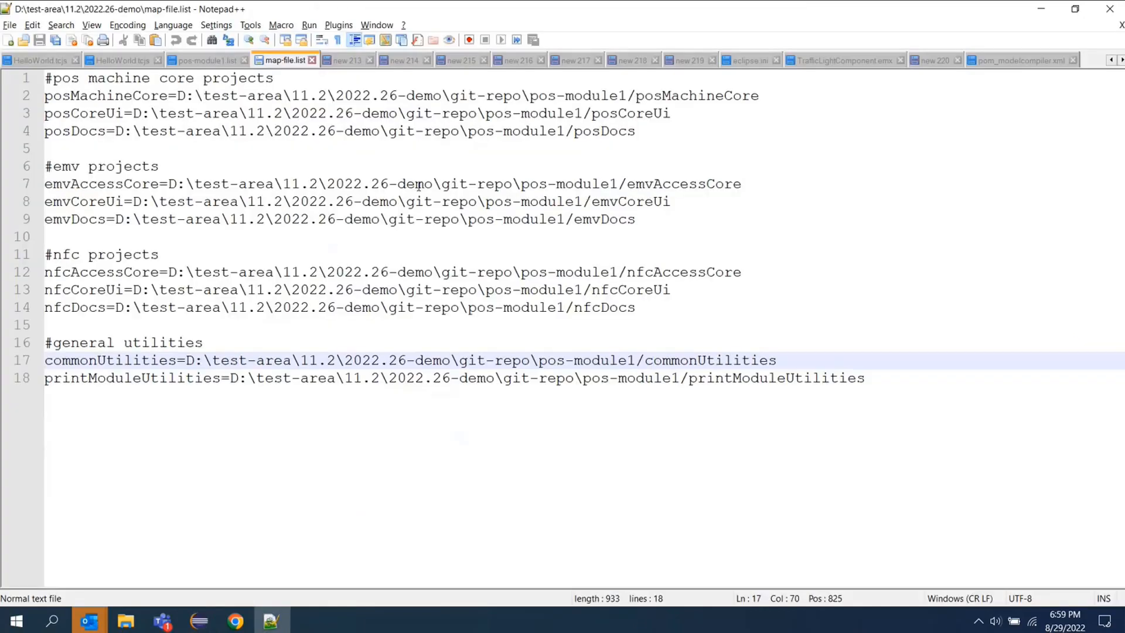
{"action": "key", "text": "alt+Tab"}
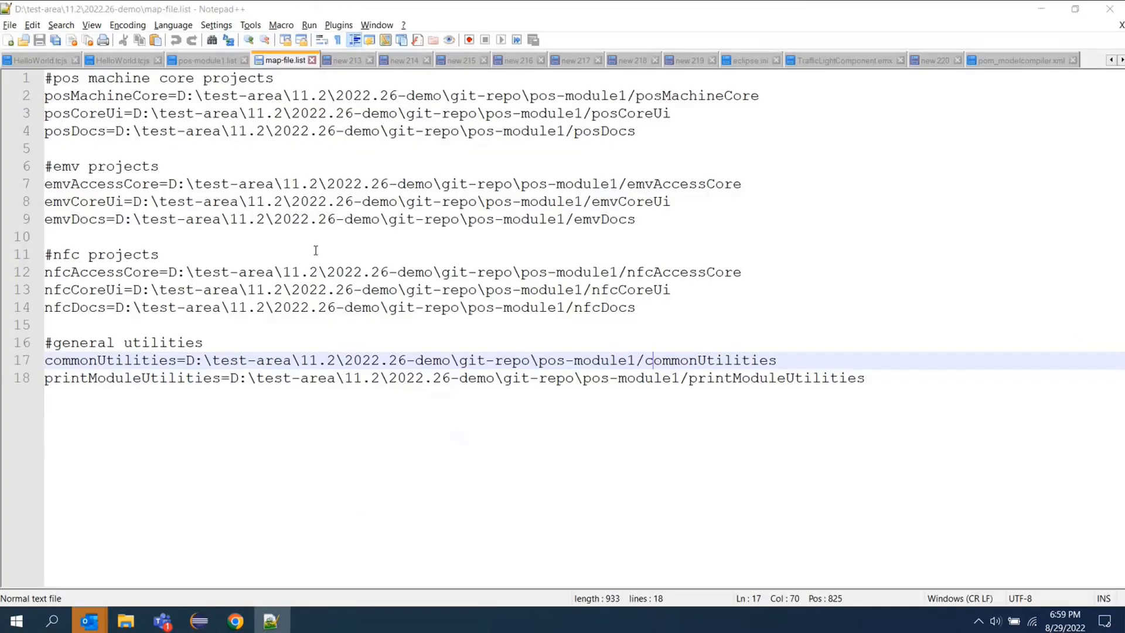
{"action": "left_click", "coordinate": [1053, 418]}
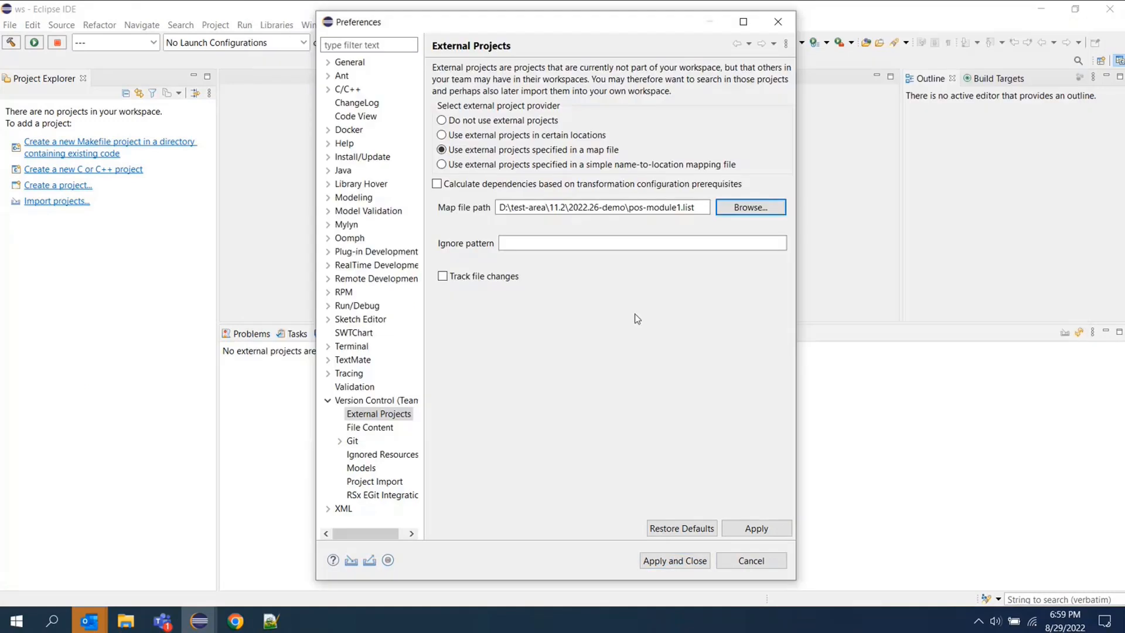
Step: Apply the External Projects preferences, then enlarge the import view and fit the Project path column to its contents
{"action": "left_click", "coordinate": [679, 561]}
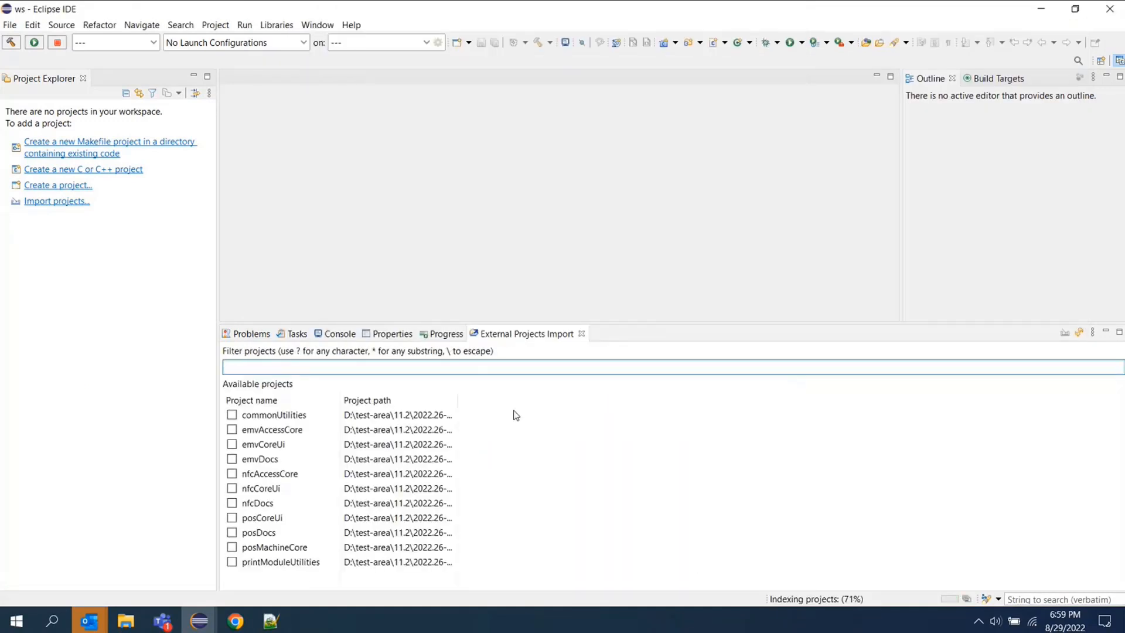
{"action": "left_click_drag", "start_coordinate": [487, 322], "coordinate": [491, 265]}
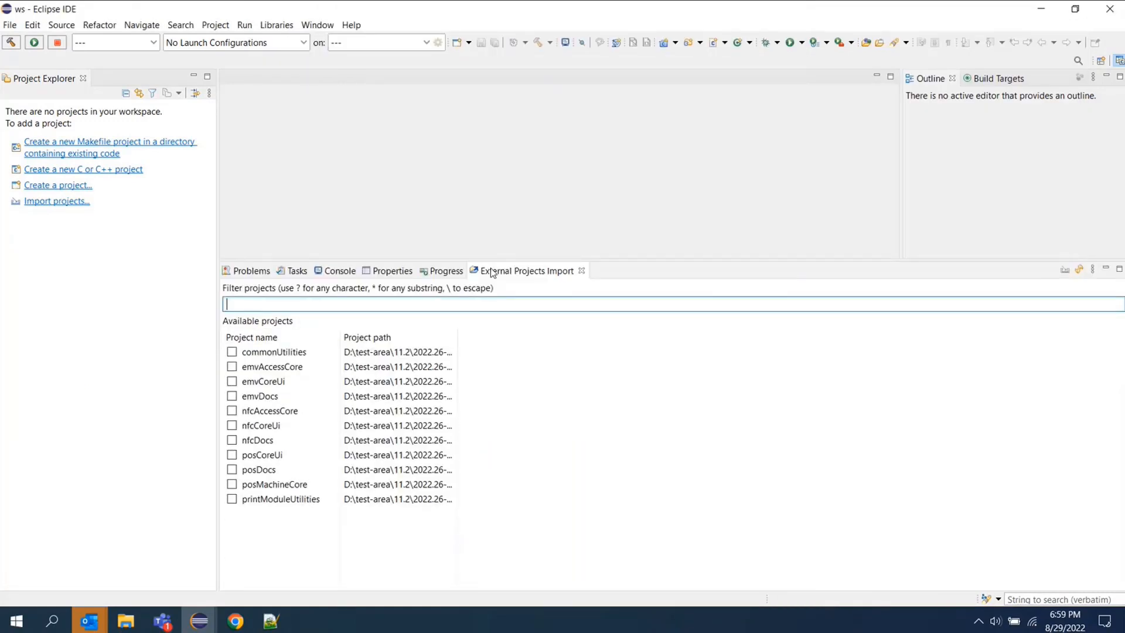
{"action": "double_click", "coordinate": [458, 339]}
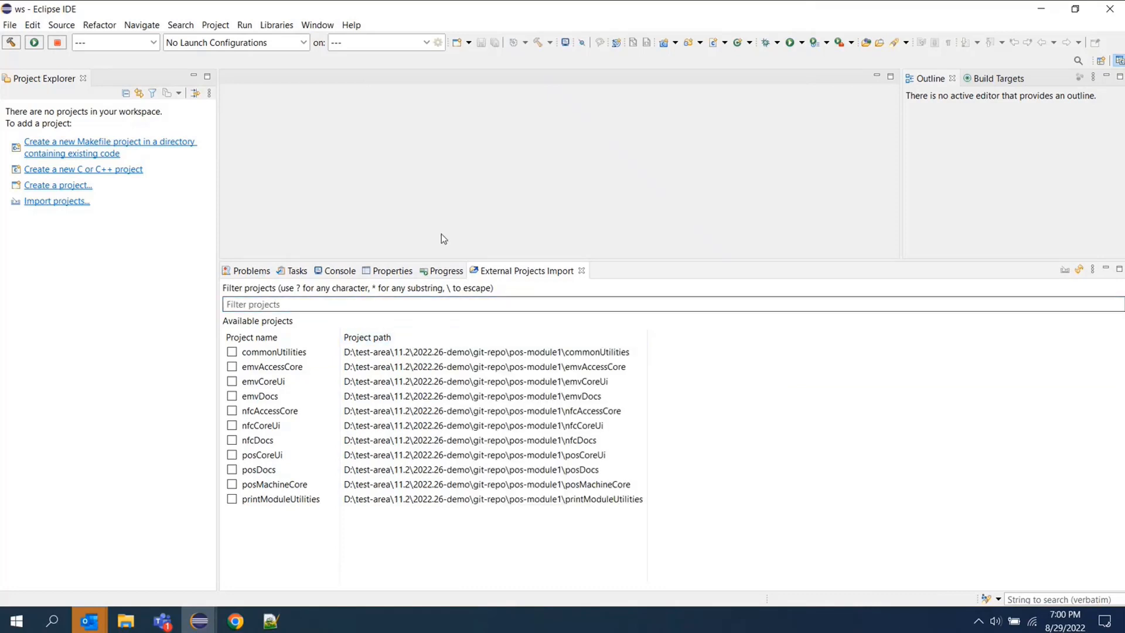
Step: Start opening a file in the Eclipse editor and browse to the folder D:\test-area\11.2
{"action": "left_click", "coordinate": [8, 25]}
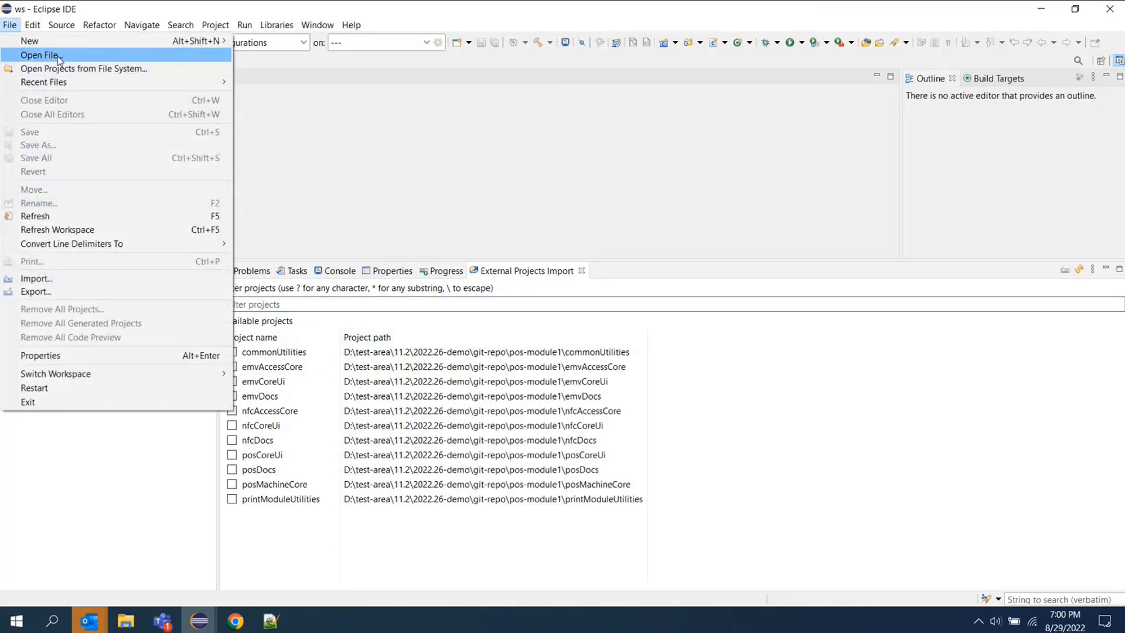
{"action": "left_click", "coordinate": [40, 55]}
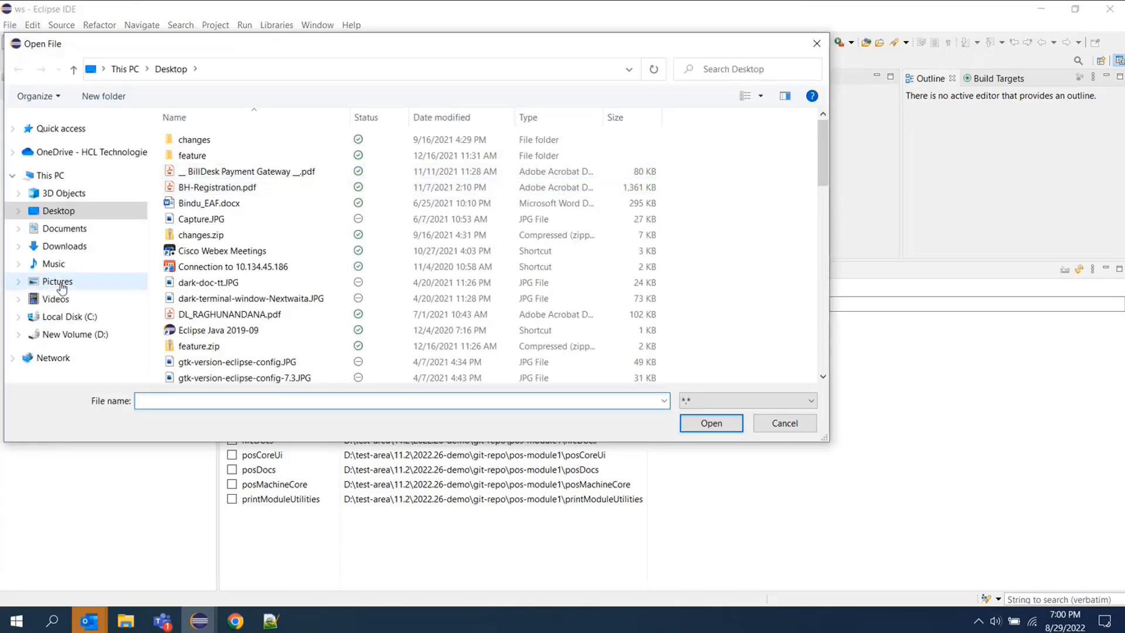
{"action": "left_click", "coordinate": [75, 334]}
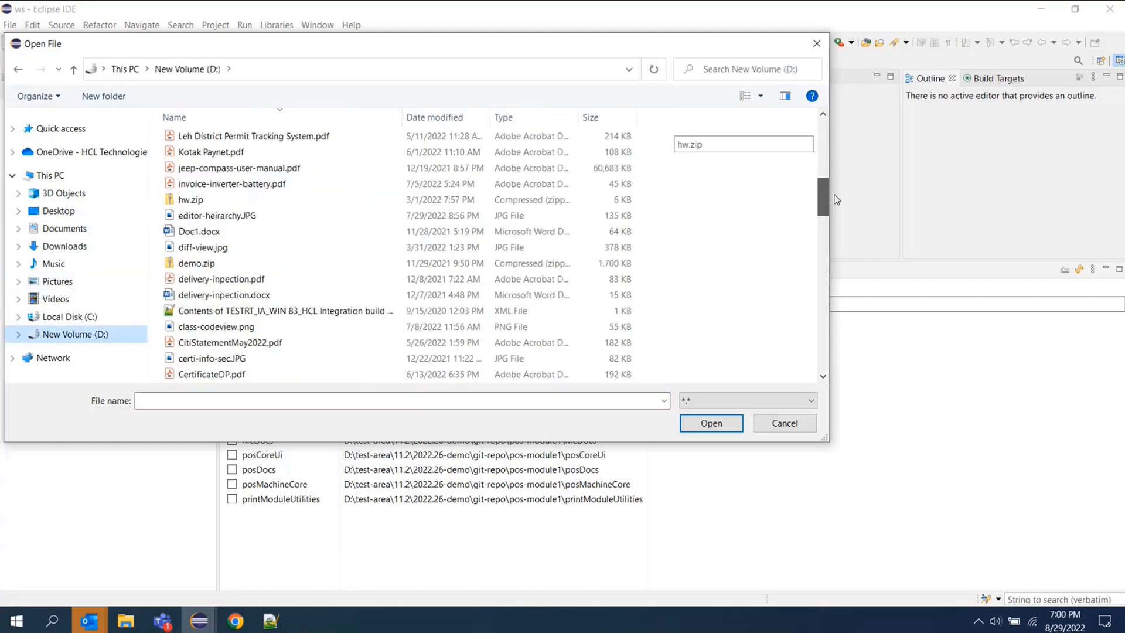
{"action": "scroll", "coordinate": [246, 276], "scroll_direction": "down", "scroll_amount": 1}
{"action": "left_click", "coordinate": [238, 272]}
{"action": "scroll", "coordinate": [244, 282], "scroll_direction": "down", "scroll_amount": 10}
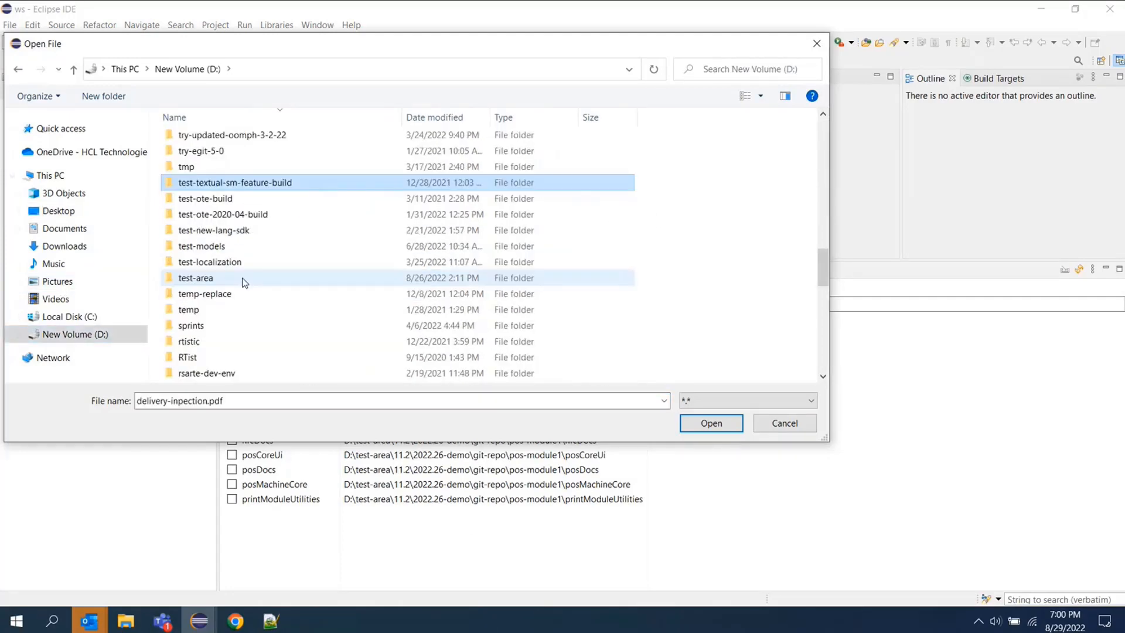
{"action": "key", "text": "Down"}
{"action": "key", "text": "Down"}
{"action": "key", "text": "Down"}
{"action": "key", "text": "Down"}
{"action": "key", "text": "Down"}
{"action": "key", "text": "Down"}
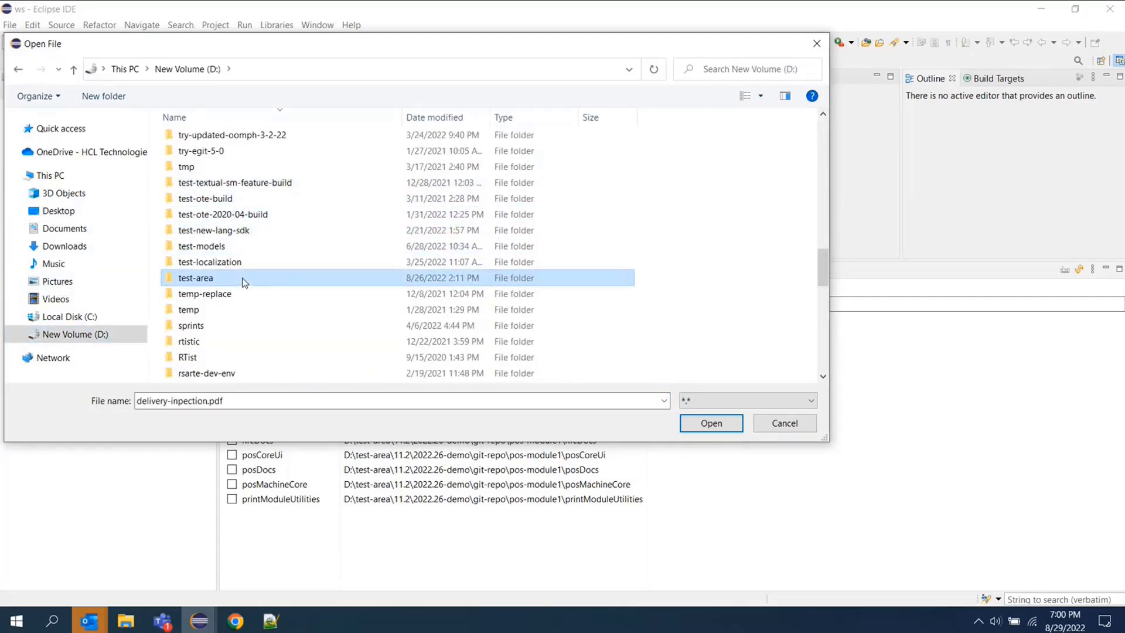
{"action": "key", "text": "Return"}
{"action": "key", "text": "Return"}
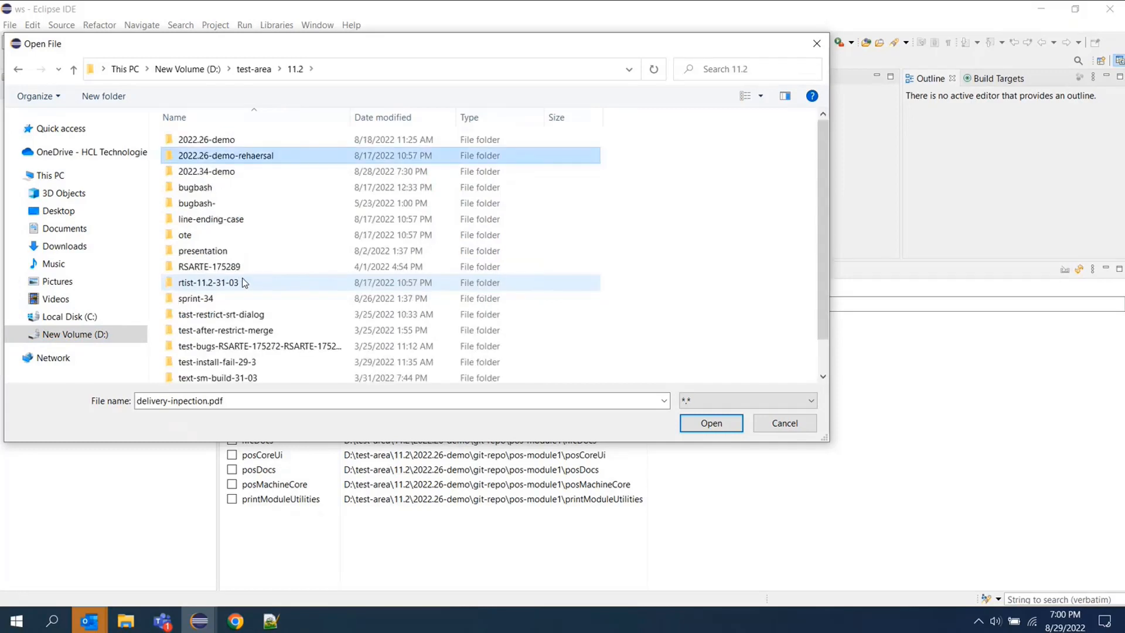
Step: Open pos-module1.list from the 2022.26-demo folder in the editor
{"action": "key", "text": "Up"}
{"action": "key", "text": "Return"}
{"action": "key", "text": "Down"}
{"action": "key", "text": "Down"}
{"action": "key", "text": "Down"}
{"action": "key", "text": "Down"}
{"action": "key", "text": "Down"}
{"action": "key", "text": "Down"}
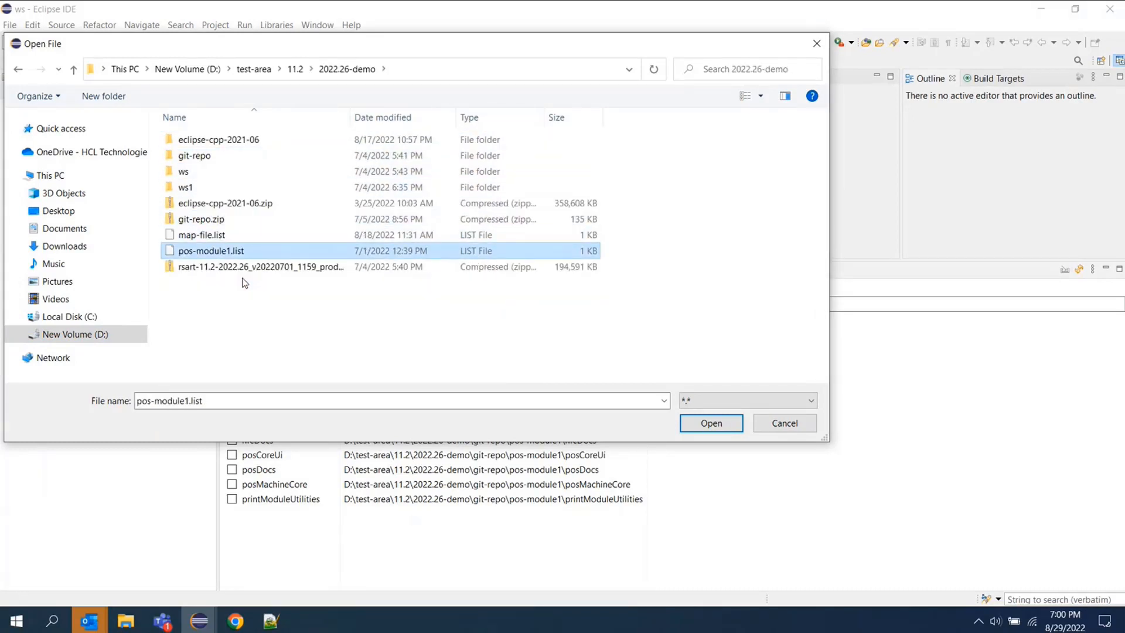
{"action": "key", "text": "Return"}
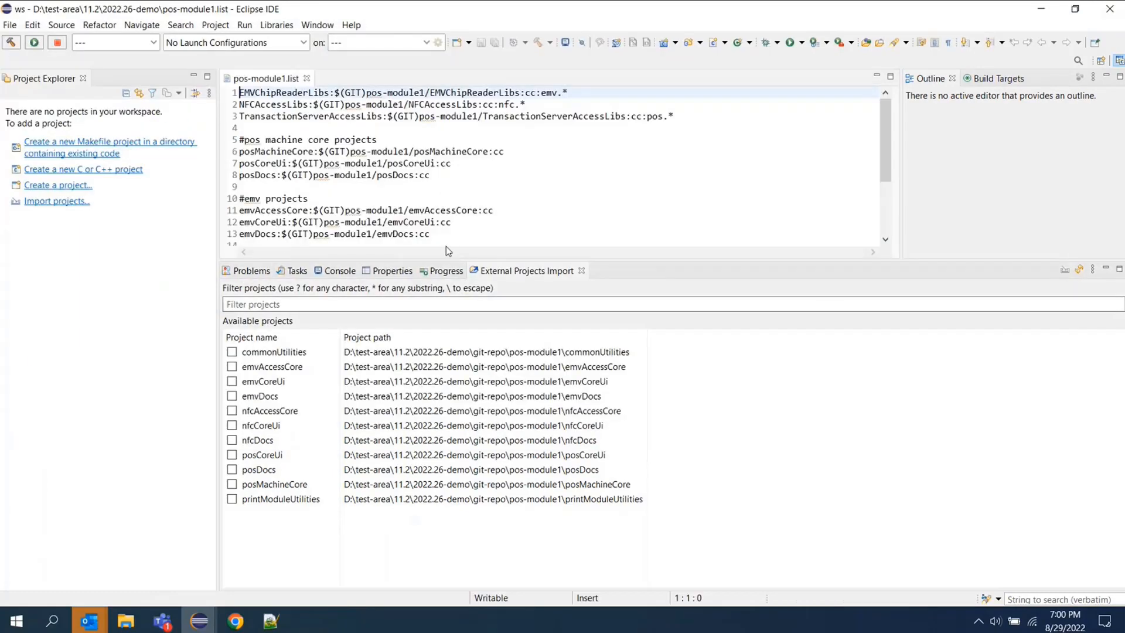
Step: Enlarge the editor area and examine the posMachineCore entry under the pos machine core projects in pos-module1.list
{"action": "left_click_drag", "start_coordinate": [457, 262], "coordinate": [450, 338]}
{"action": "double_click", "coordinate": [266, 152]}
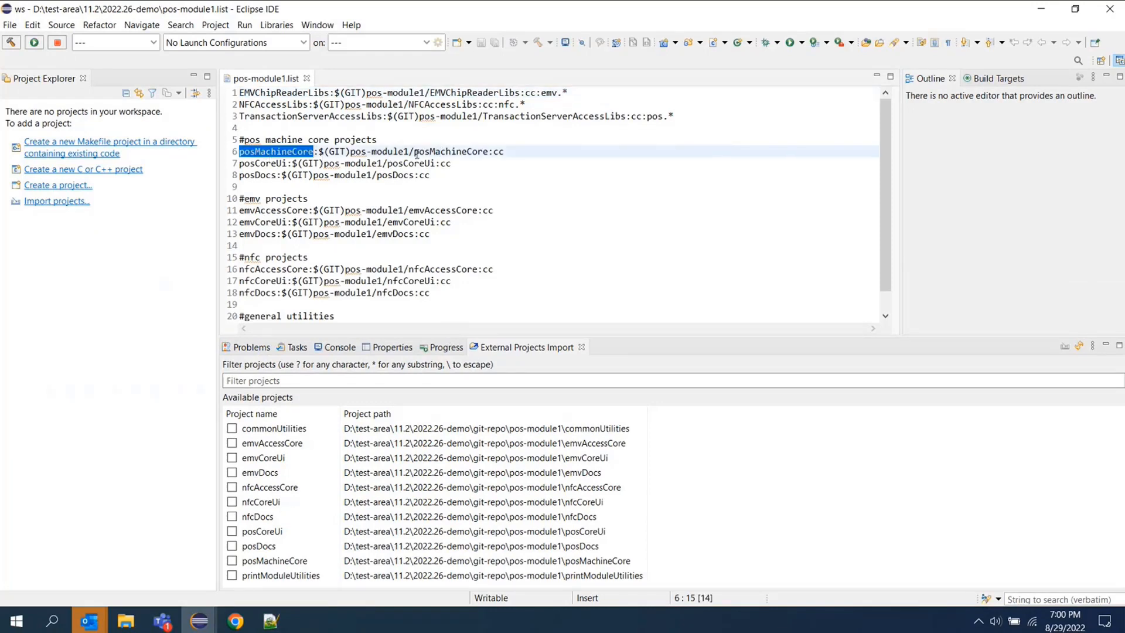
{"action": "left_click", "coordinate": [346, 152]}
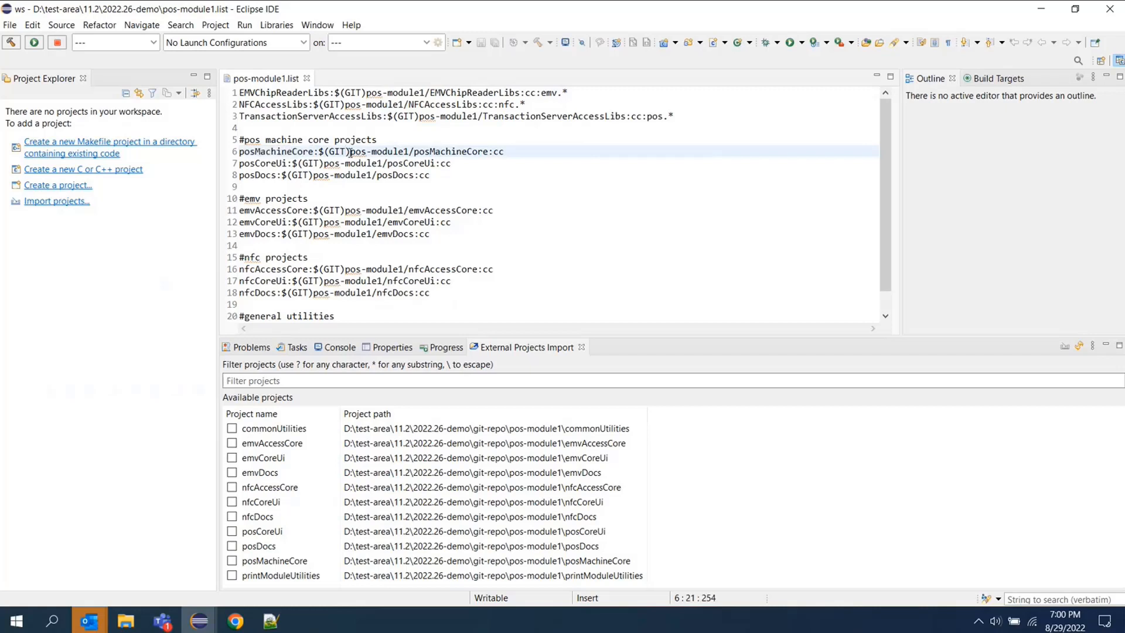
Step: Examine the $(GIT) variable and the relative path pos-module1/posMachineCore:cc in the posMachineCore entry of pos-module1.list
{"action": "left_click_drag", "start_coordinate": [350, 151], "coordinate": [320, 152]}
{"action": "left_click", "coordinate": [351, 152]}
{"action": "left_click_drag", "start_coordinate": [351, 152], "coordinate": [505, 152]}
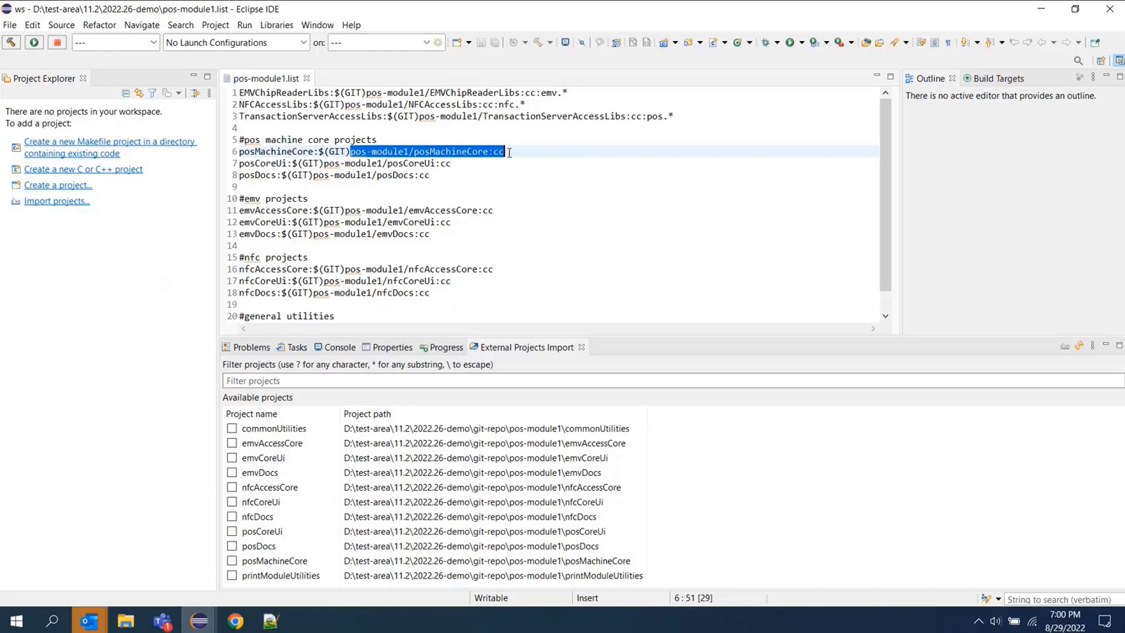
{"action": "left_click", "coordinate": [465, 153]}
{"action": "double_click", "coordinate": [454, 152]}
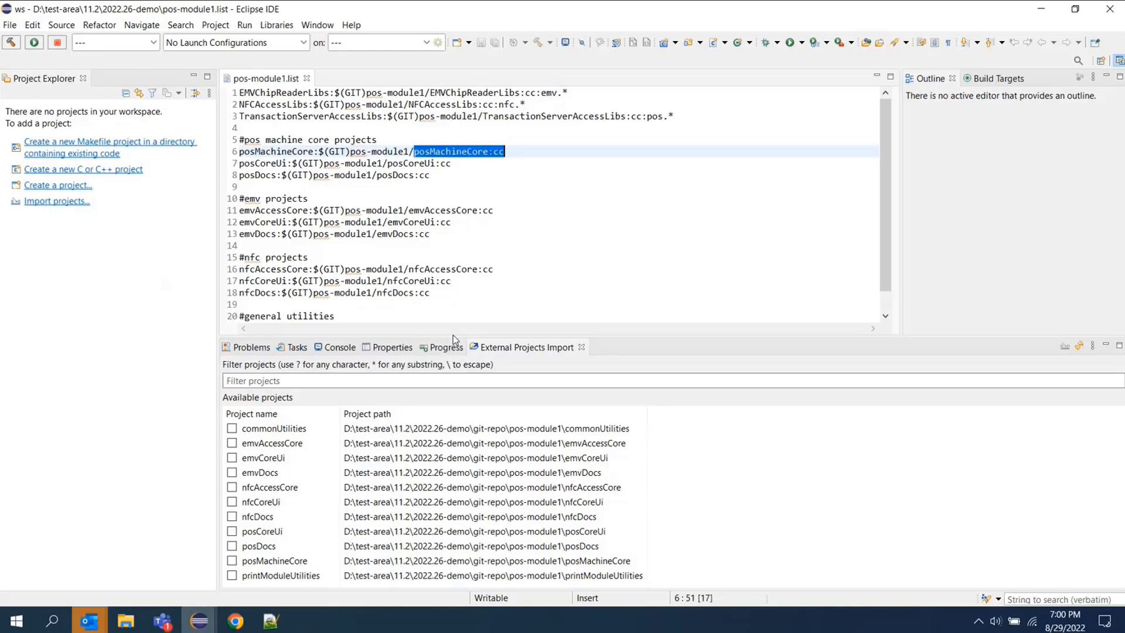
Step: Enlarge the import view and import emvDocs from the available external projects into the workspace
{"action": "left_click_drag", "start_coordinate": [453, 338], "coordinate": [453, 290]}
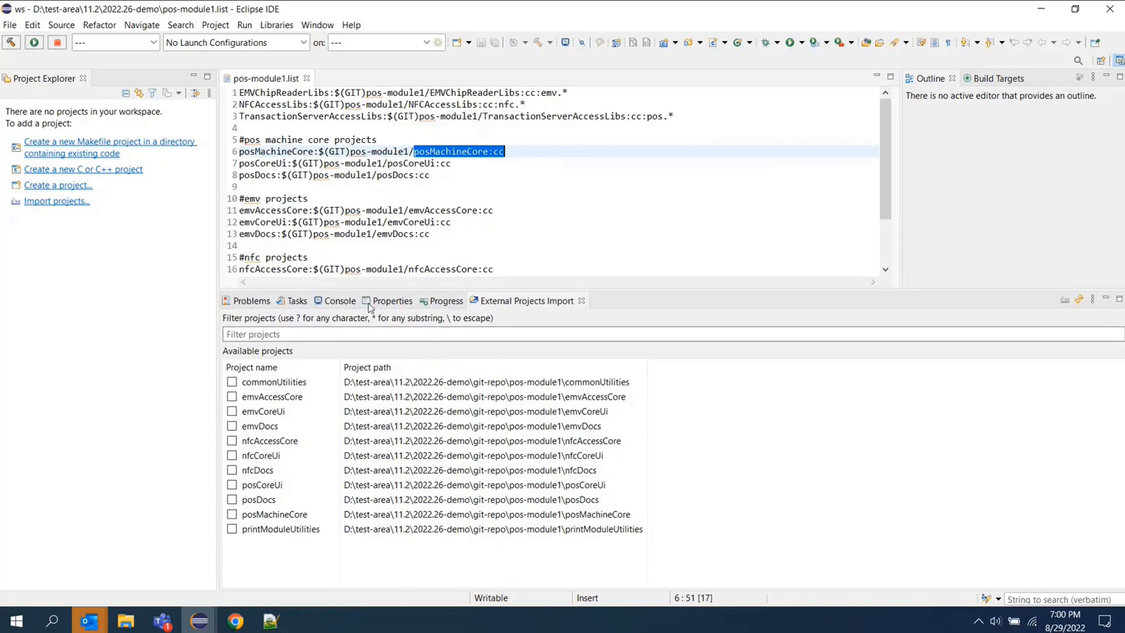
{"action": "double_click", "coordinate": [267, 92]}
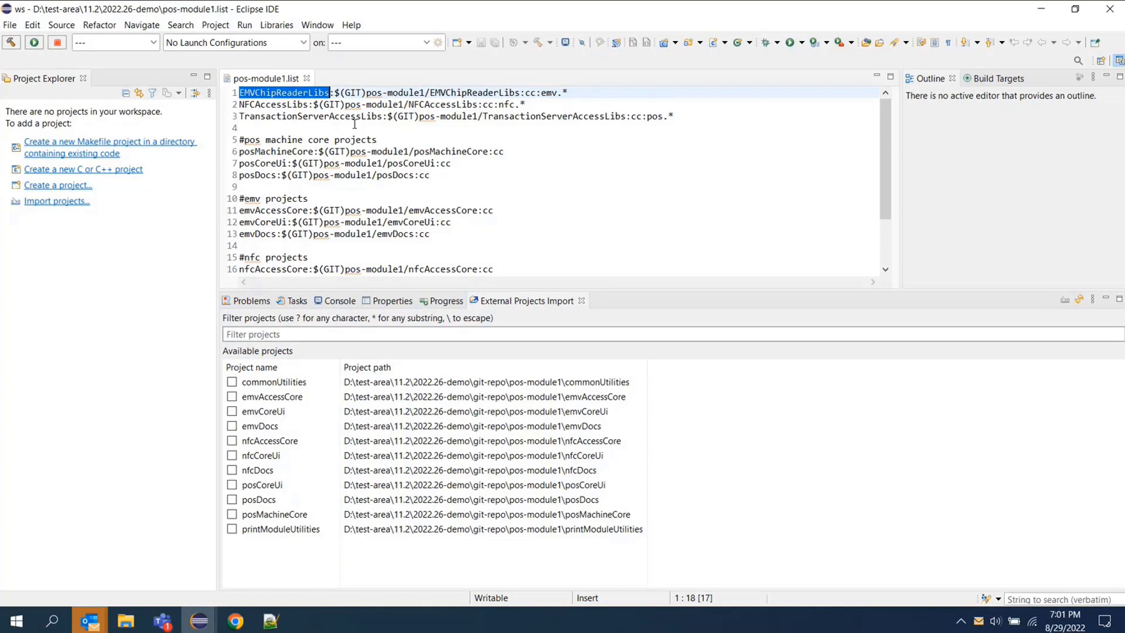
{"action": "left_click", "coordinate": [278, 431]}
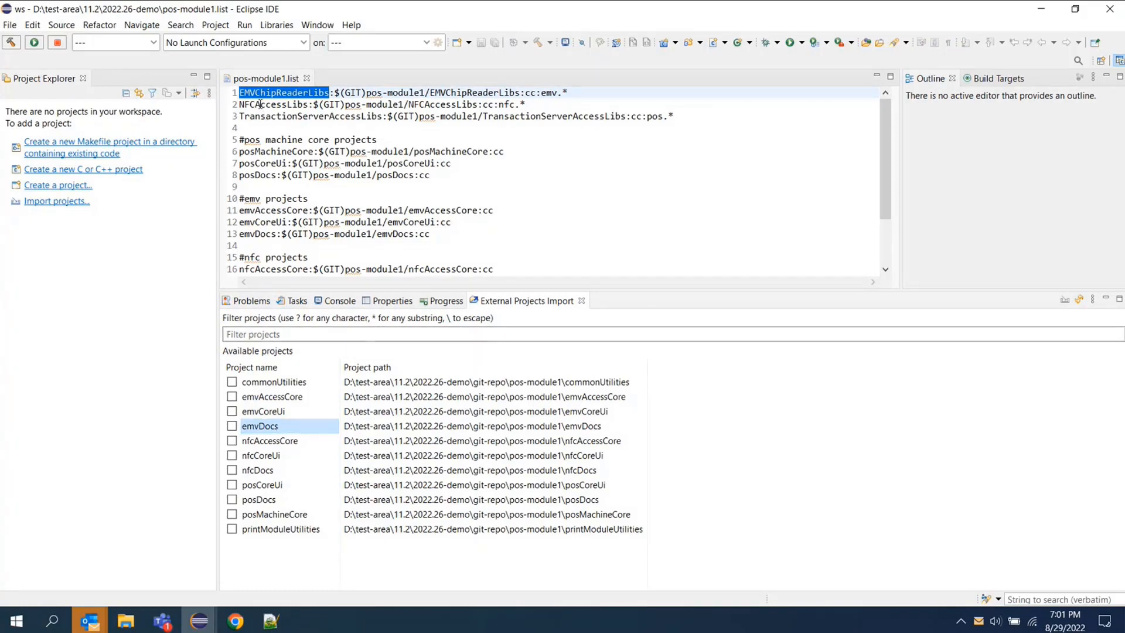
{"action": "left_click", "coordinate": [233, 428]}
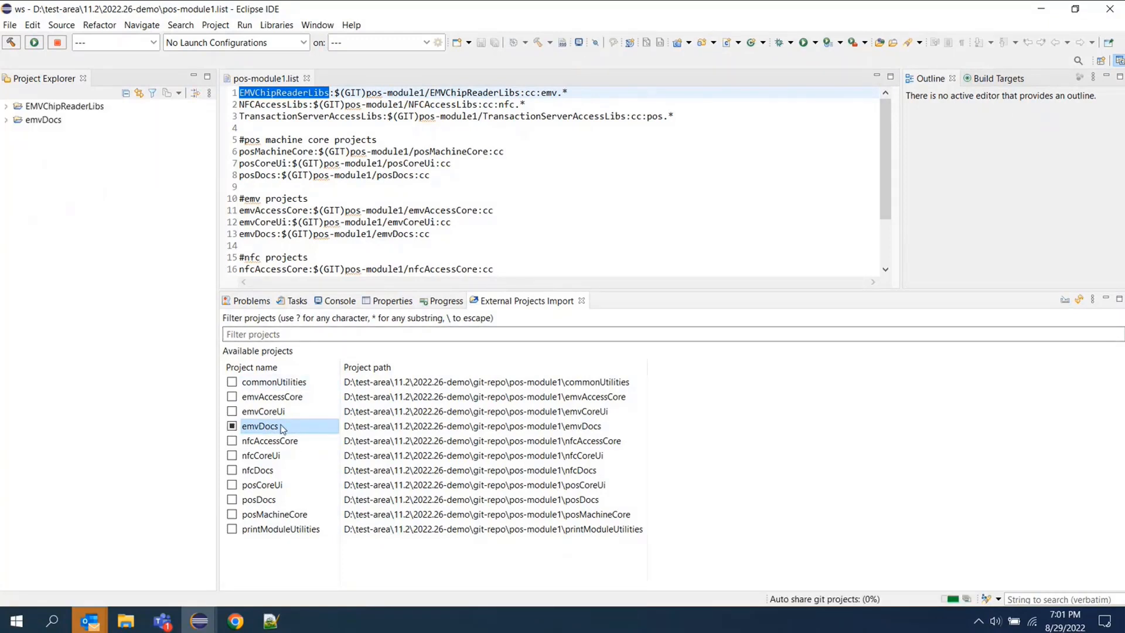
{"action": "left_click", "coordinate": [39, 121]}
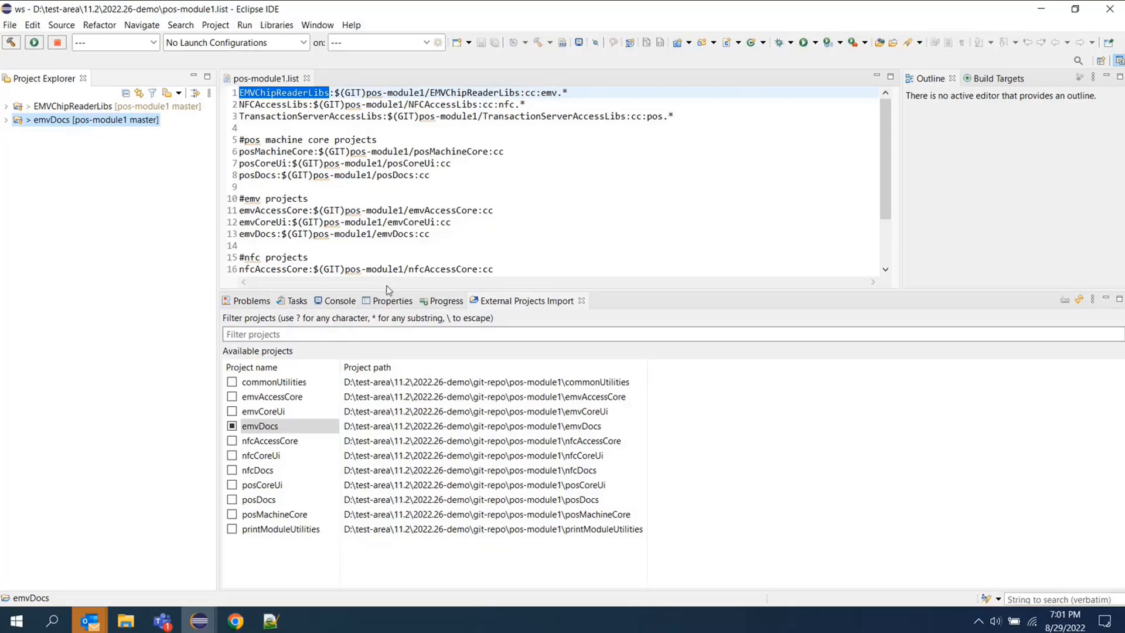
{"action": "left_click", "coordinate": [326, 139]}
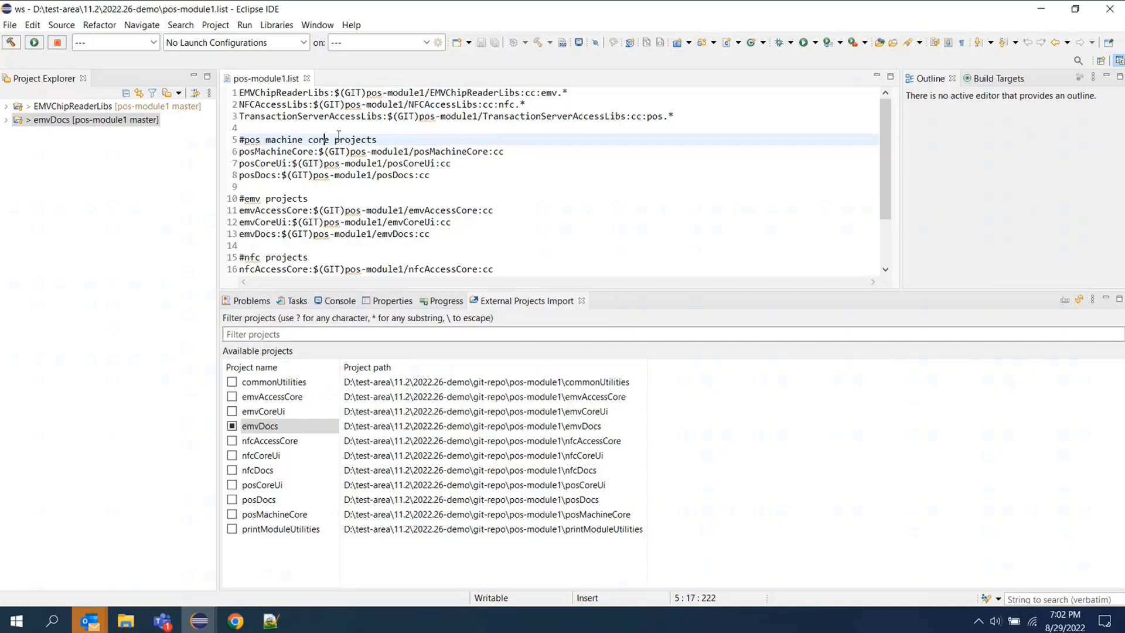
Step: Remove EMVChipReaderLibs and emvDocs from the workspace without deleting their contents on disk
{"action": "left_click", "coordinate": [84, 106], "text": "ctrl"}
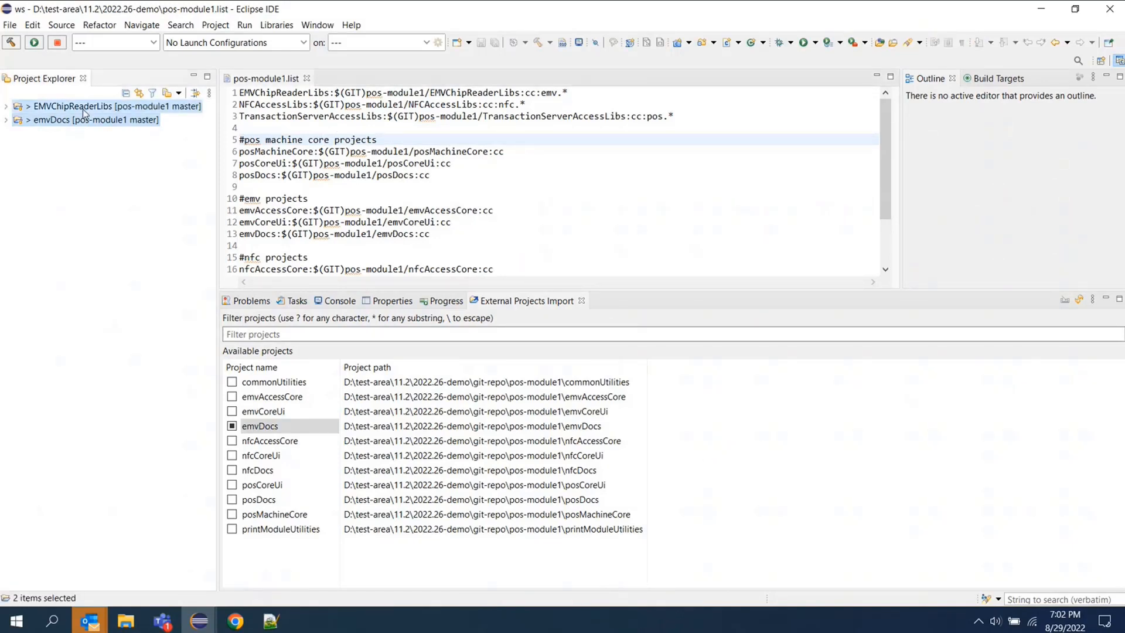
{"action": "right_click", "coordinate": [84, 112]}
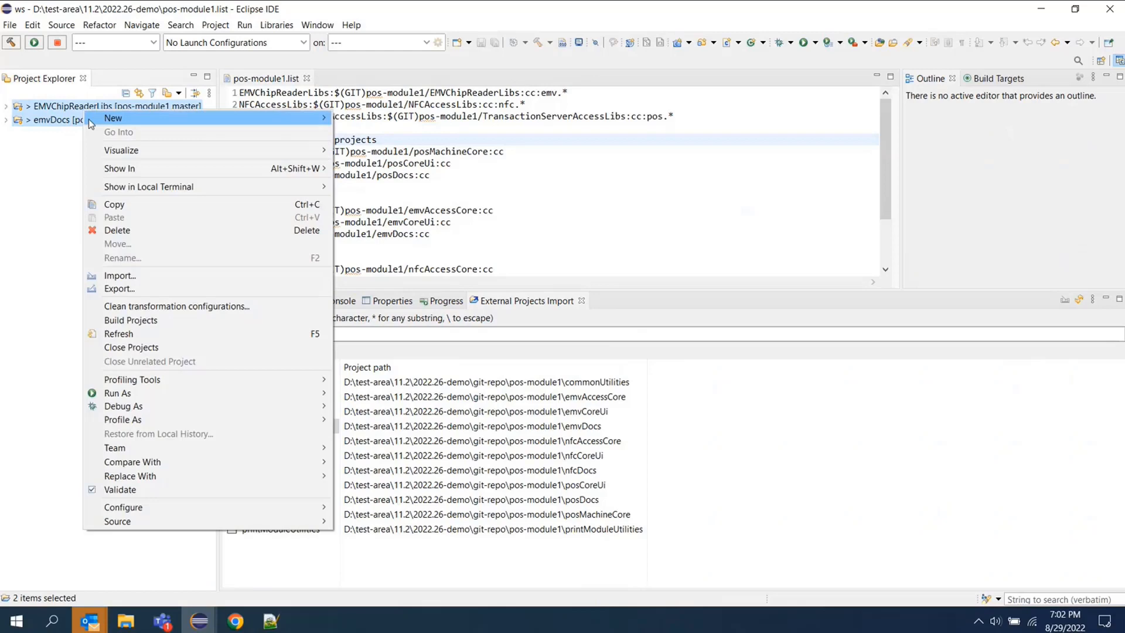
{"action": "left_click", "coordinate": [151, 225]}
{"action": "left_click", "coordinate": [639, 352]}
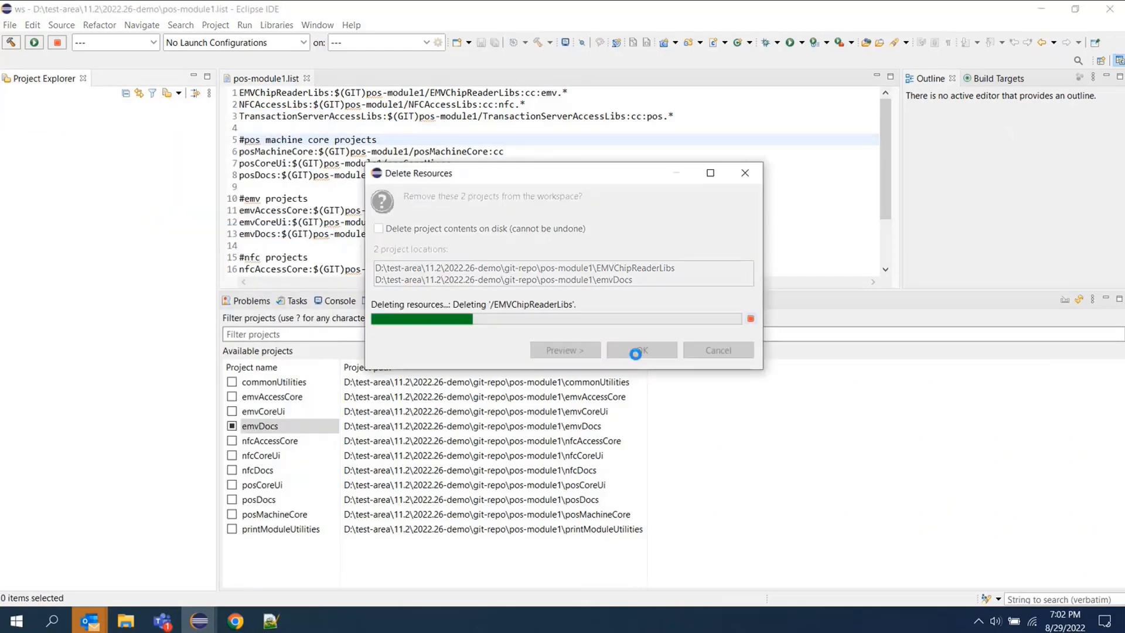
Step: Enable calculating dependencies based on transformation configuration prerequisites in the External Projects preferences, then apply and close them
{"action": "left_click", "coordinate": [317, 24]}
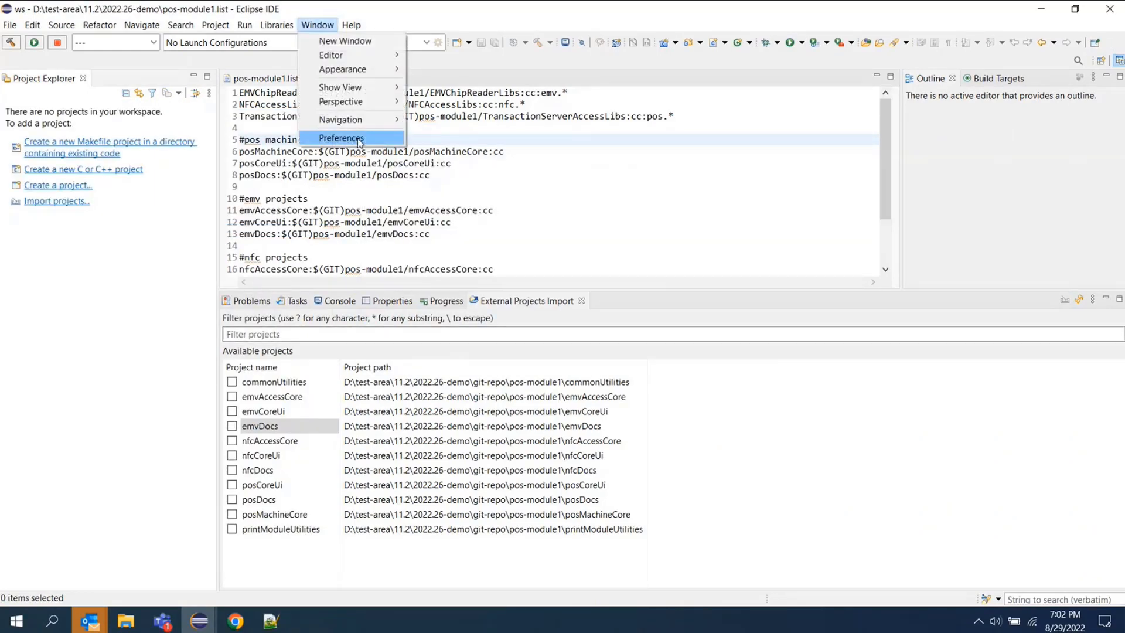
{"action": "left_click", "coordinate": [359, 140]}
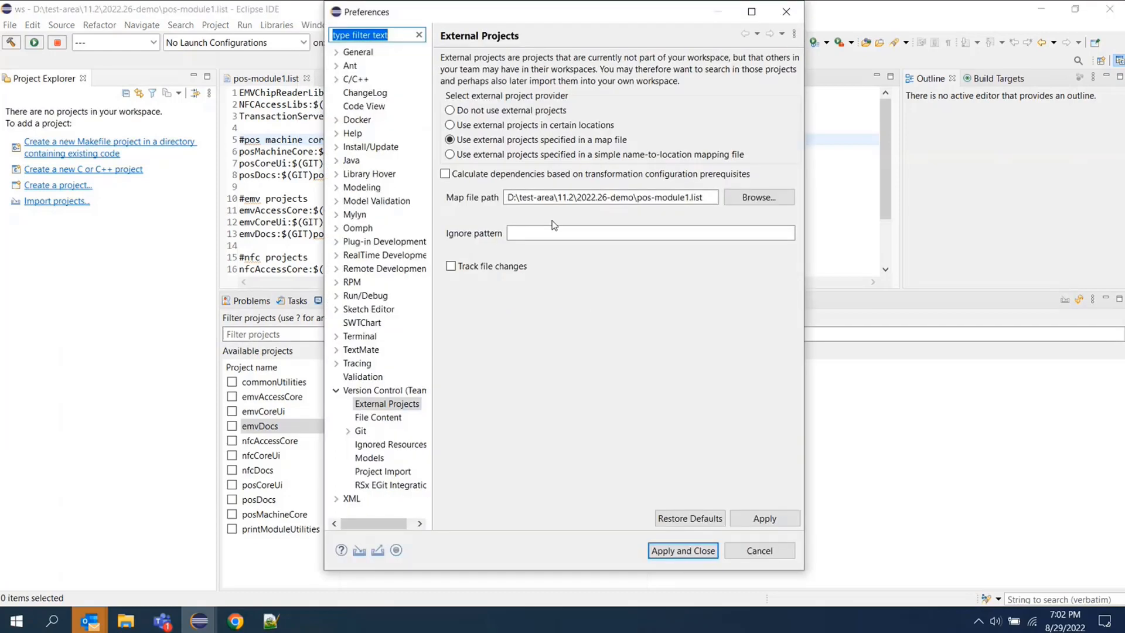
{"action": "left_click", "coordinate": [485, 175]}
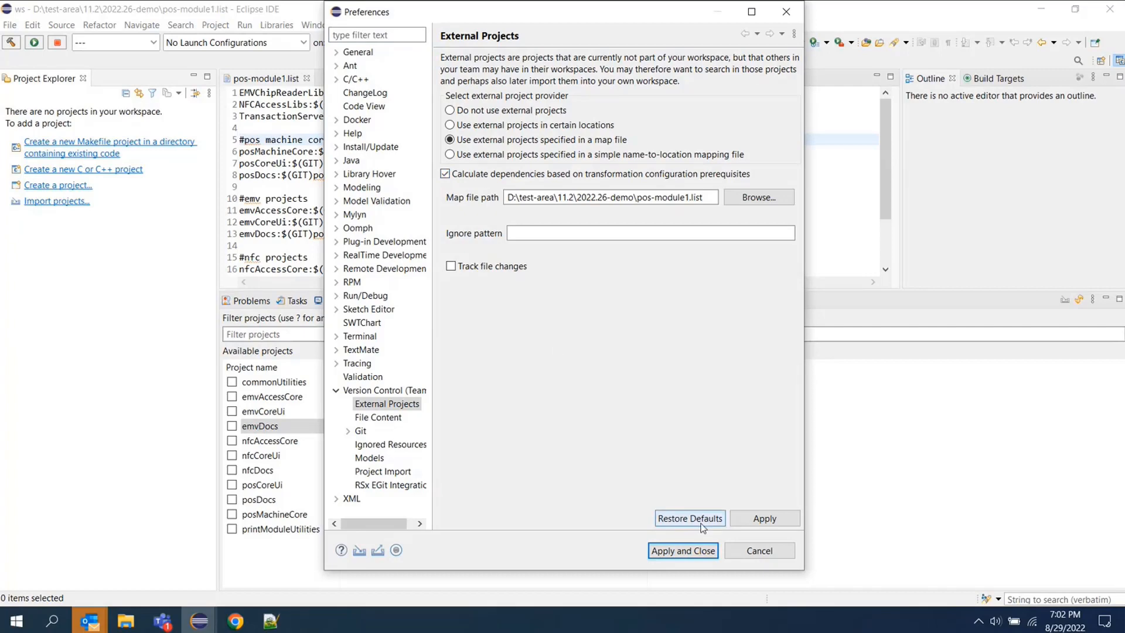
{"action": "left_click", "coordinate": [698, 551]}
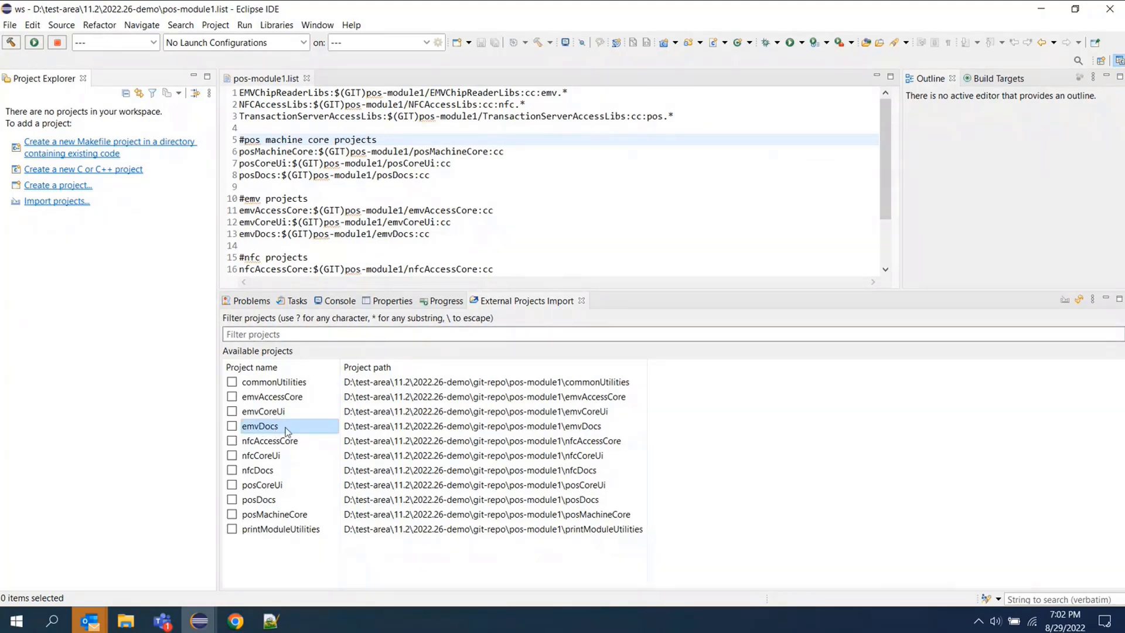
Step: Import emvDocs from the available external projects again and review which projects are brought into the workspace with it
{"action": "left_click", "coordinate": [233, 427]}
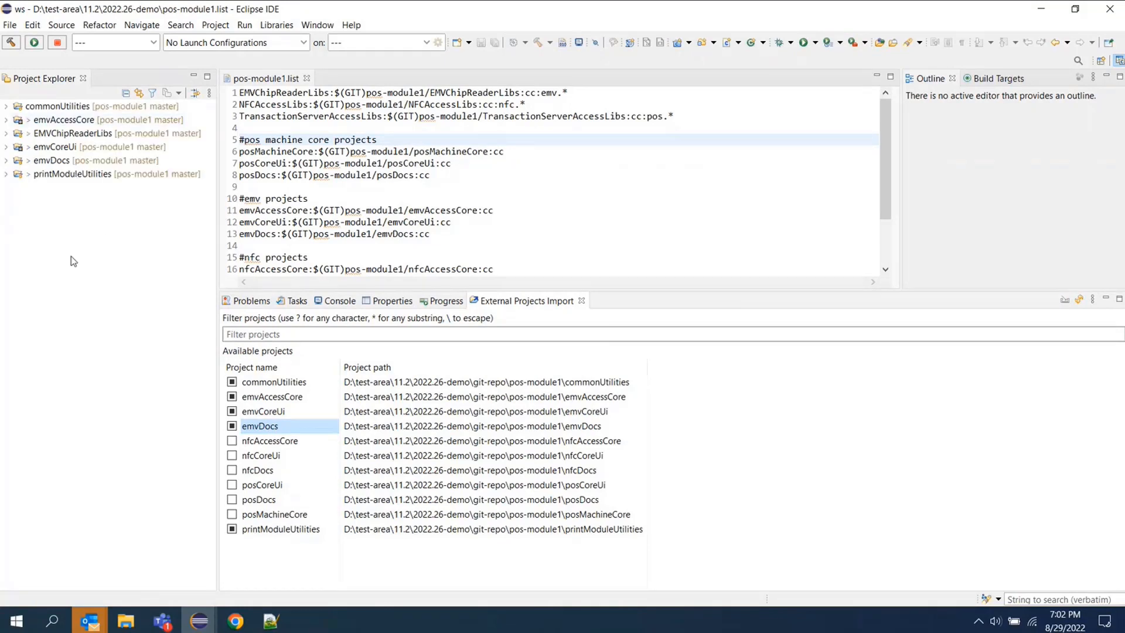
{"action": "left_click", "coordinate": [57, 164]}
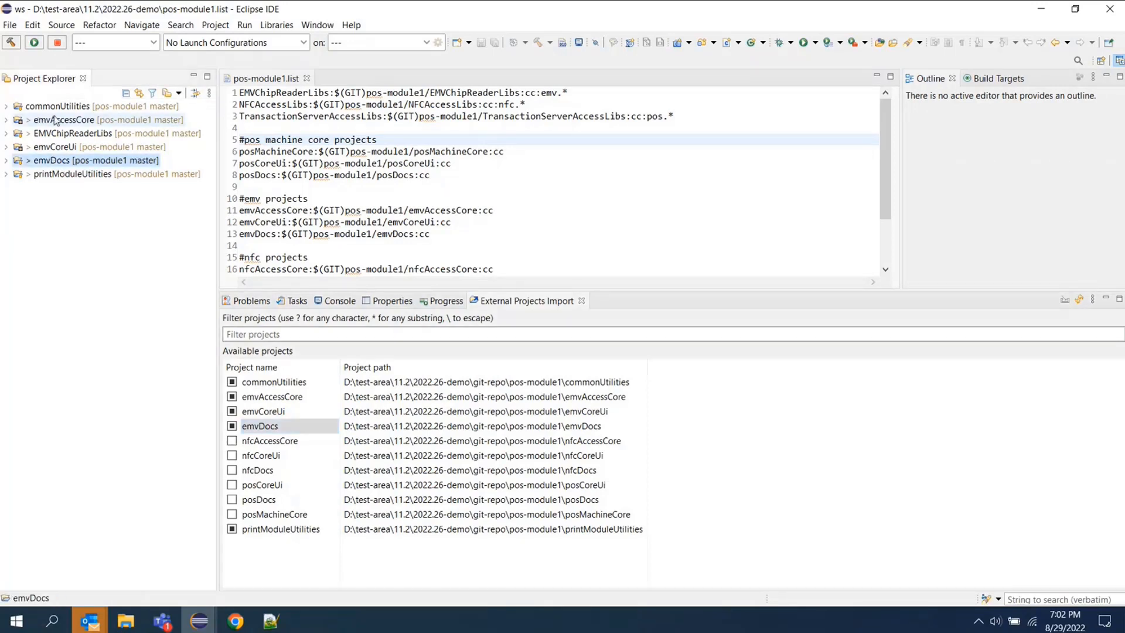
{"action": "left_click", "coordinate": [74, 134]}
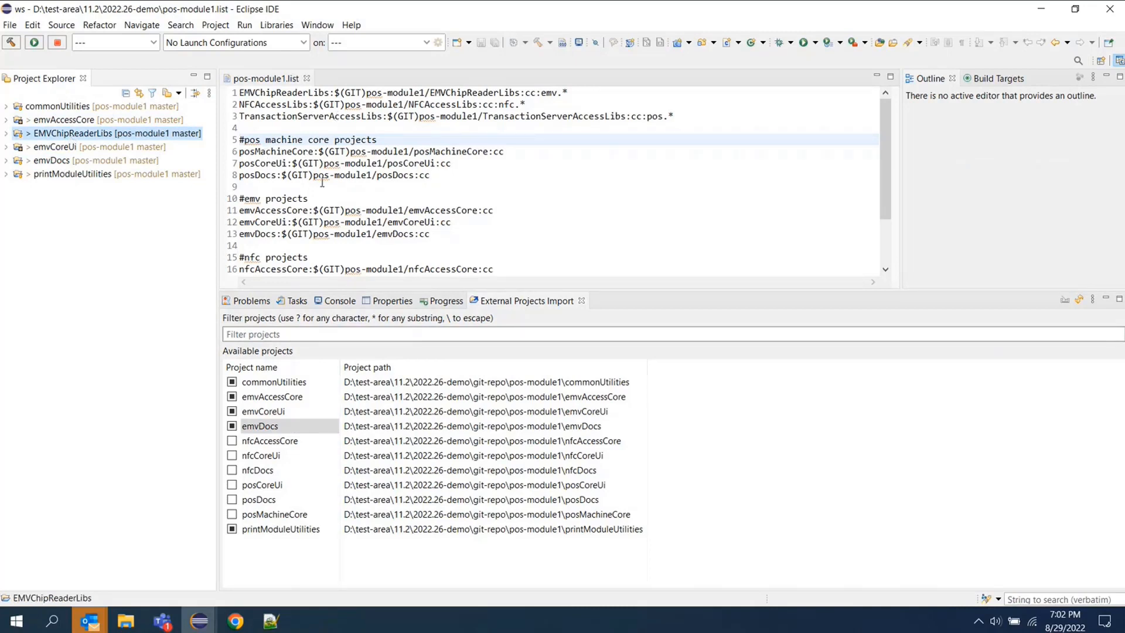
{"action": "left_click", "coordinate": [78, 162]}
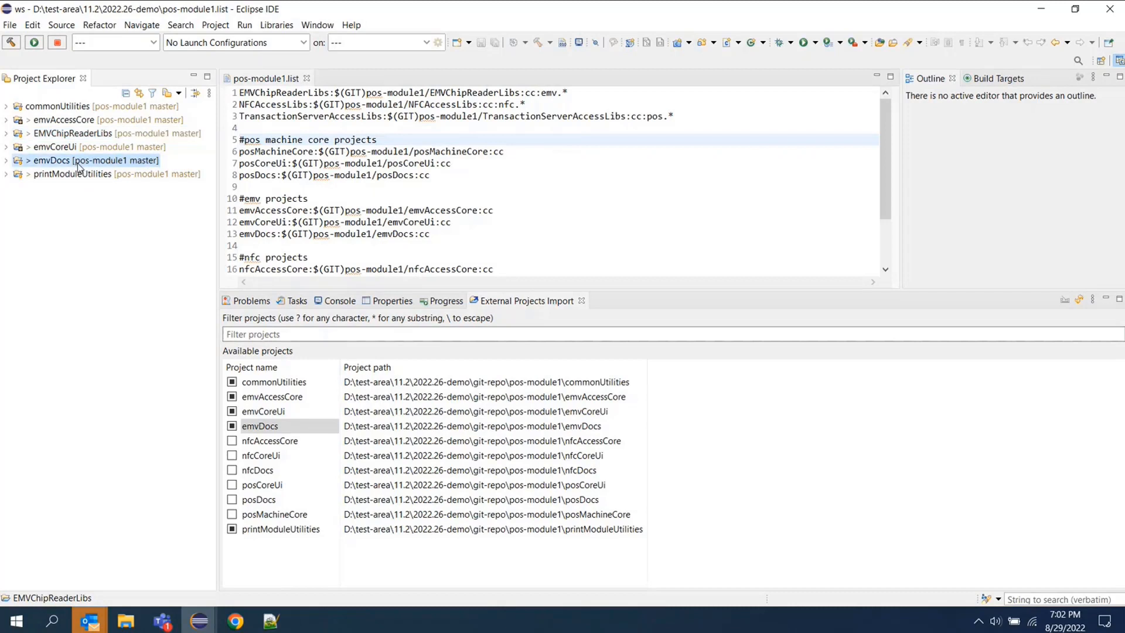
{"action": "left_click", "coordinate": [264, 427]}
Step: Open the HelloWorld transformation configuration of emvDocs and show its prerequisite references in an enlarged editor
{"action": "left_click", "coordinate": [7, 161]}
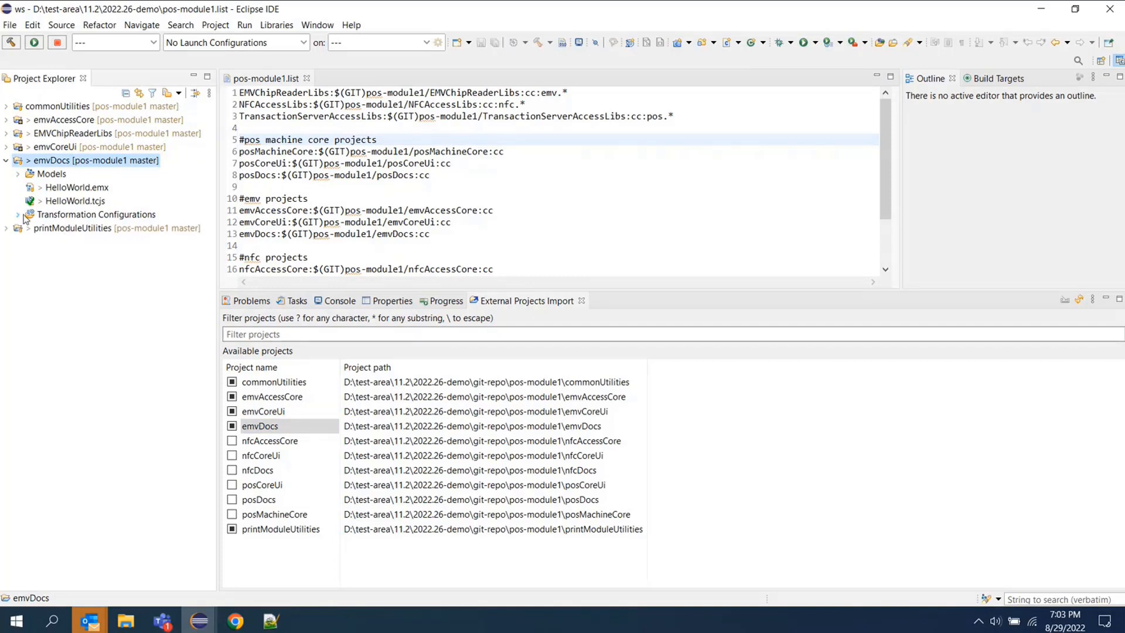
{"action": "left_click", "coordinate": [25, 215]}
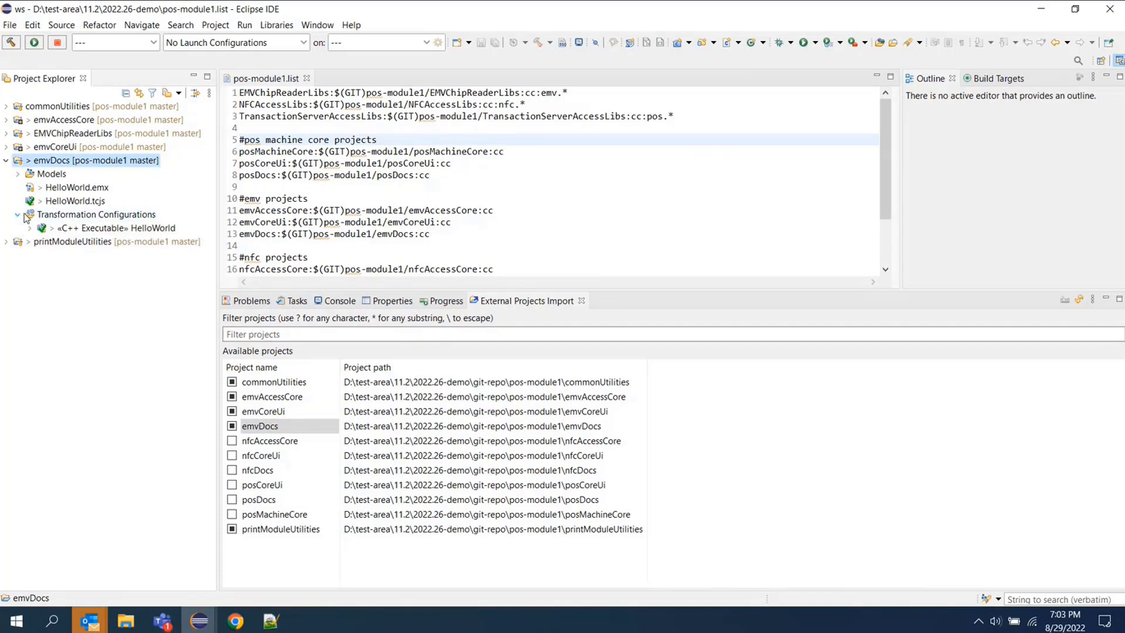
{"action": "left_click", "coordinate": [116, 227]}
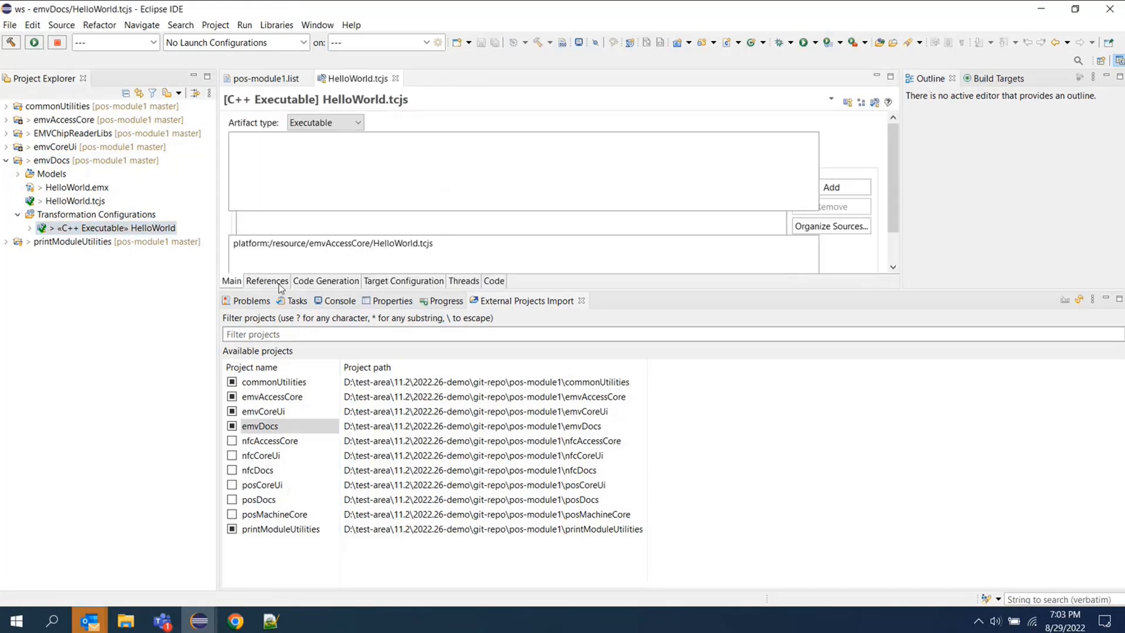
{"action": "left_click", "coordinate": [280, 281]}
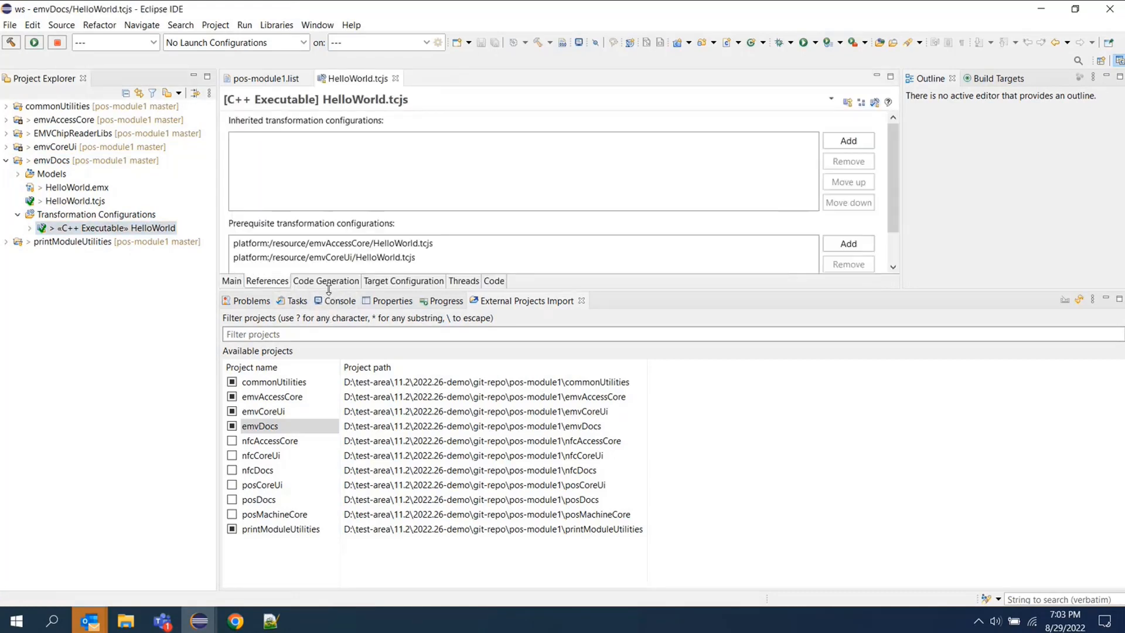
{"action": "left_click_drag", "start_coordinate": [328, 289], "coordinate": [328, 329]}
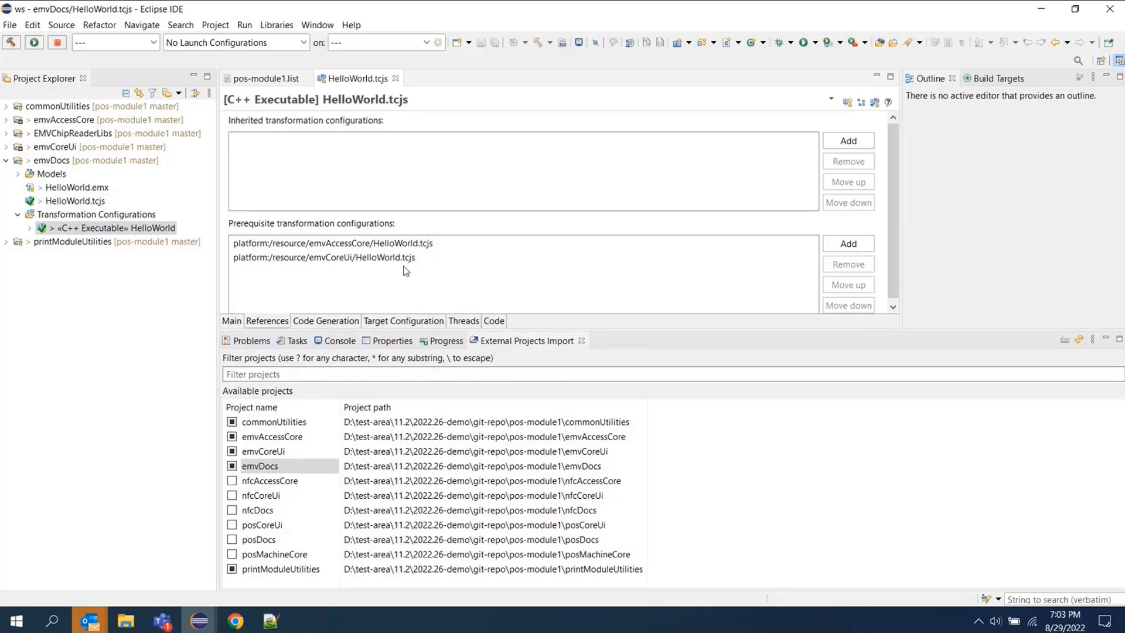
Step: Open the emvAccessCore/HelloWorld.tcjs prerequisite and show its own prerequisite transformation configurations
{"action": "left_click", "coordinate": [349, 246]}
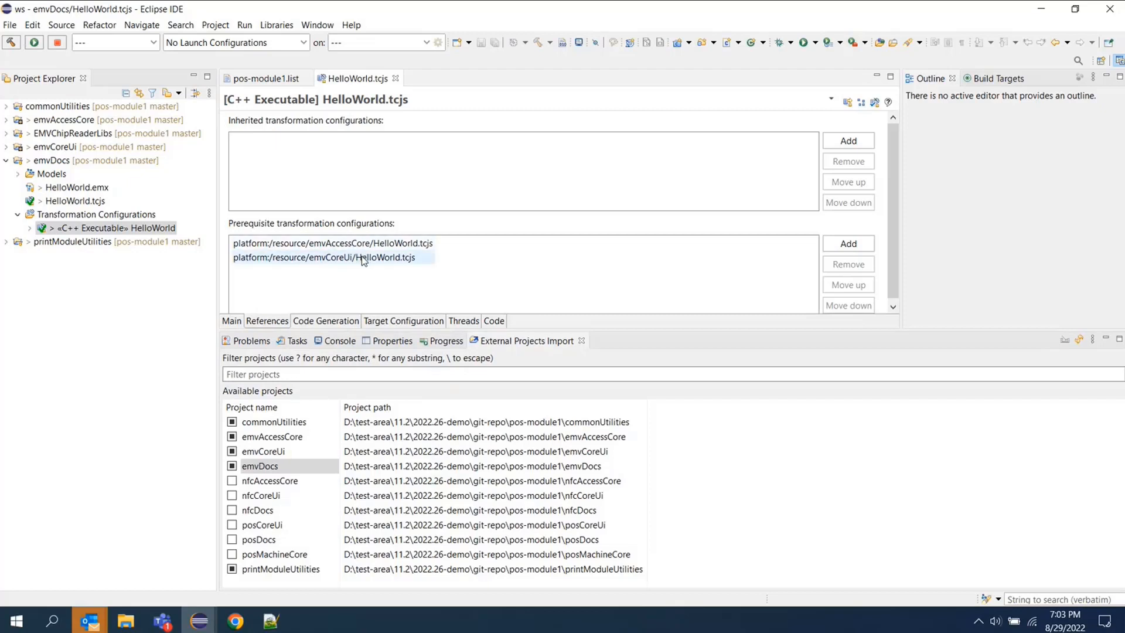
{"action": "double_click", "coordinate": [375, 244]}
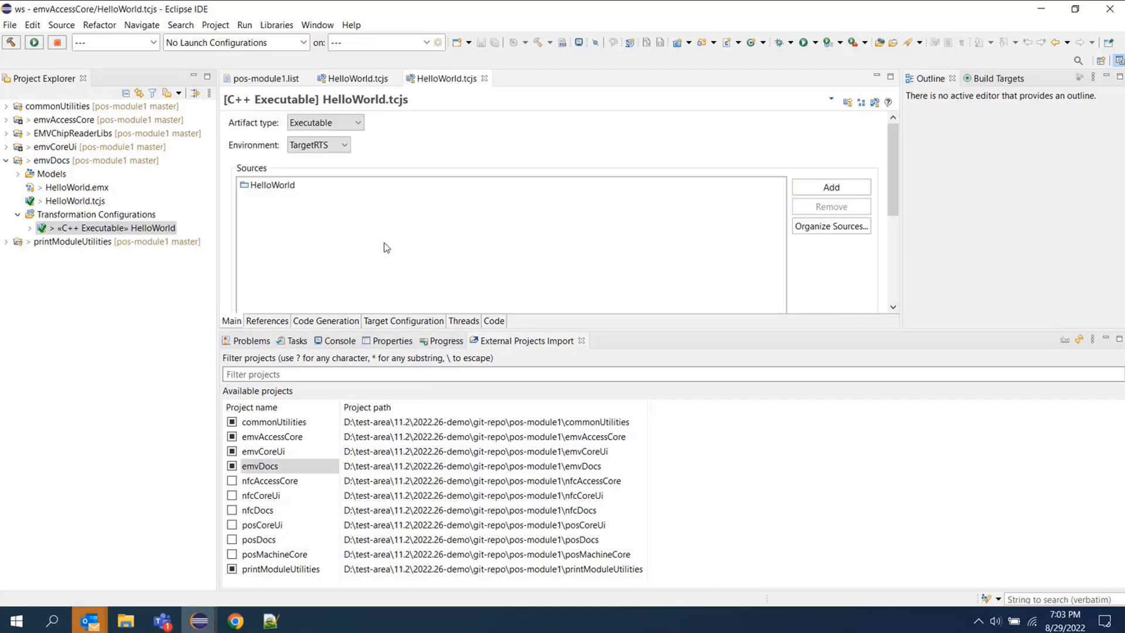
{"action": "left_click", "coordinate": [269, 320]}
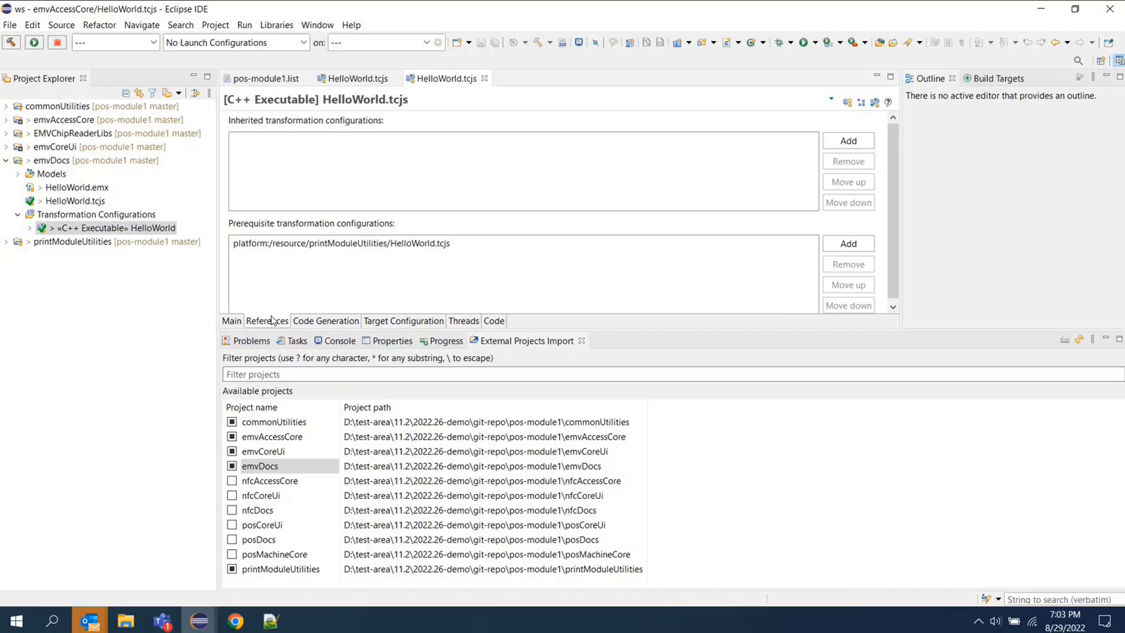
Step: Open the printModuleUtilities/HelloWorld.tcjs prerequisite and show its references to other transformation configurations
{"action": "left_click", "coordinate": [340, 245]}
{"action": "double_click", "coordinate": [366, 247]}
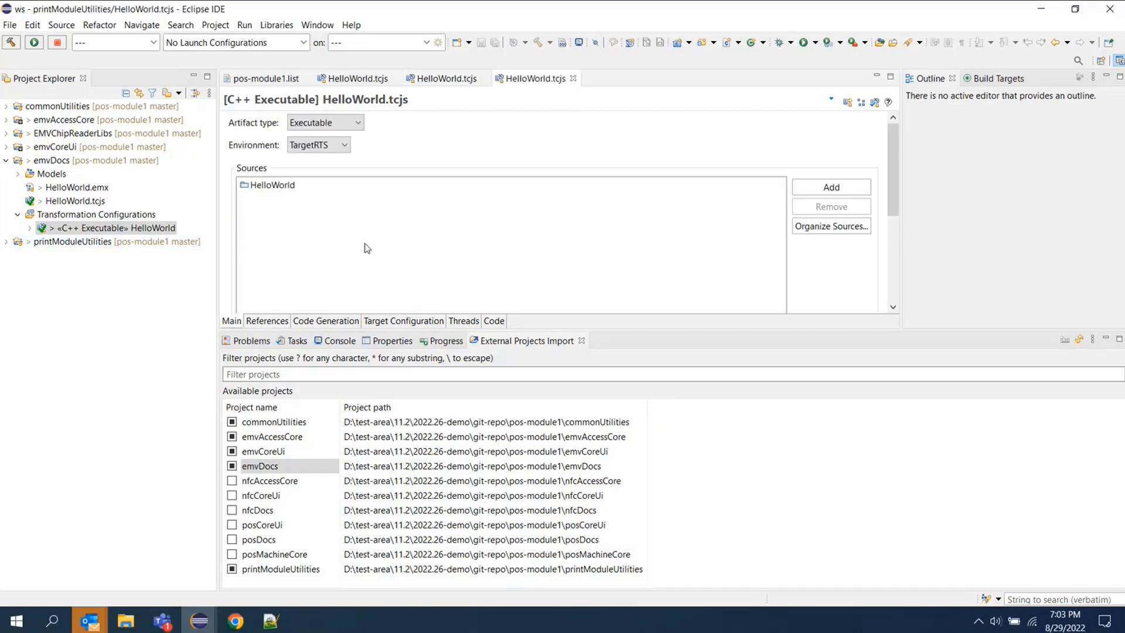
{"action": "left_click", "coordinate": [266, 319]}
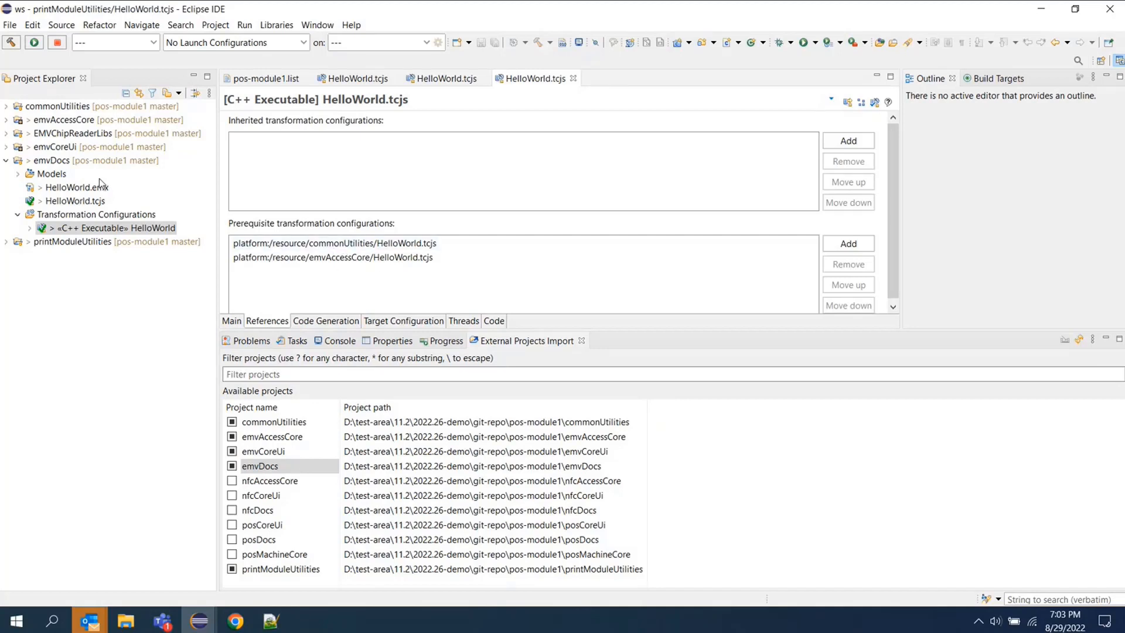
Step: Look at emvAccessCore and the contents of commonUtilities in the project tree, then collapse emvDocs and commonUtilities
{"action": "left_click", "coordinate": [59, 120]}
{"action": "left_click", "coordinate": [37, 108]}
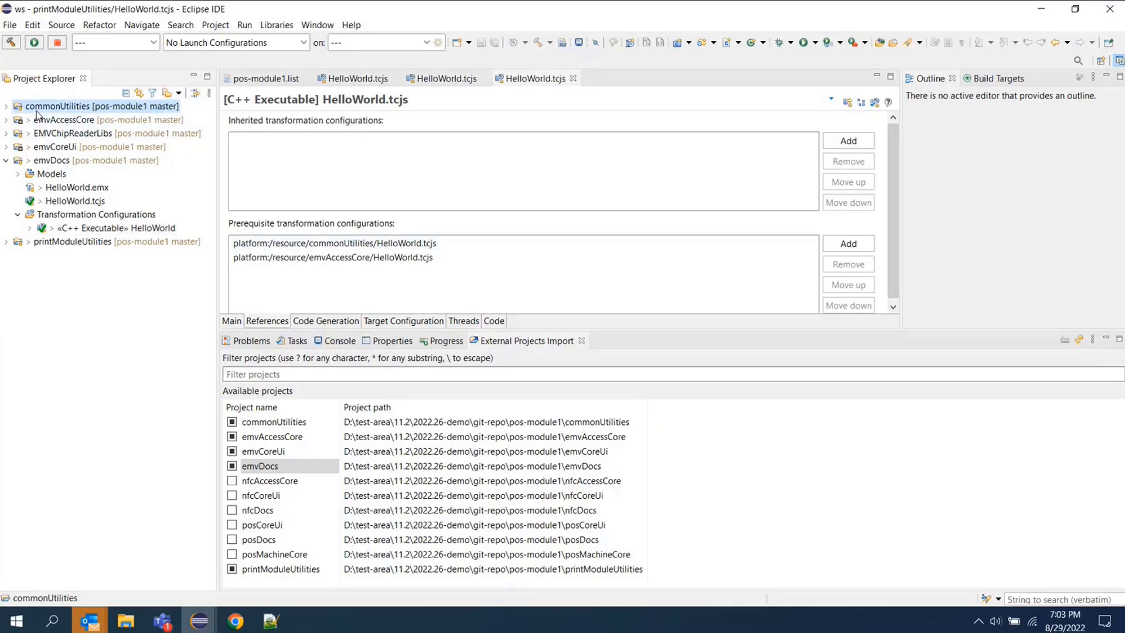
{"action": "left_click", "coordinate": [6, 106]}
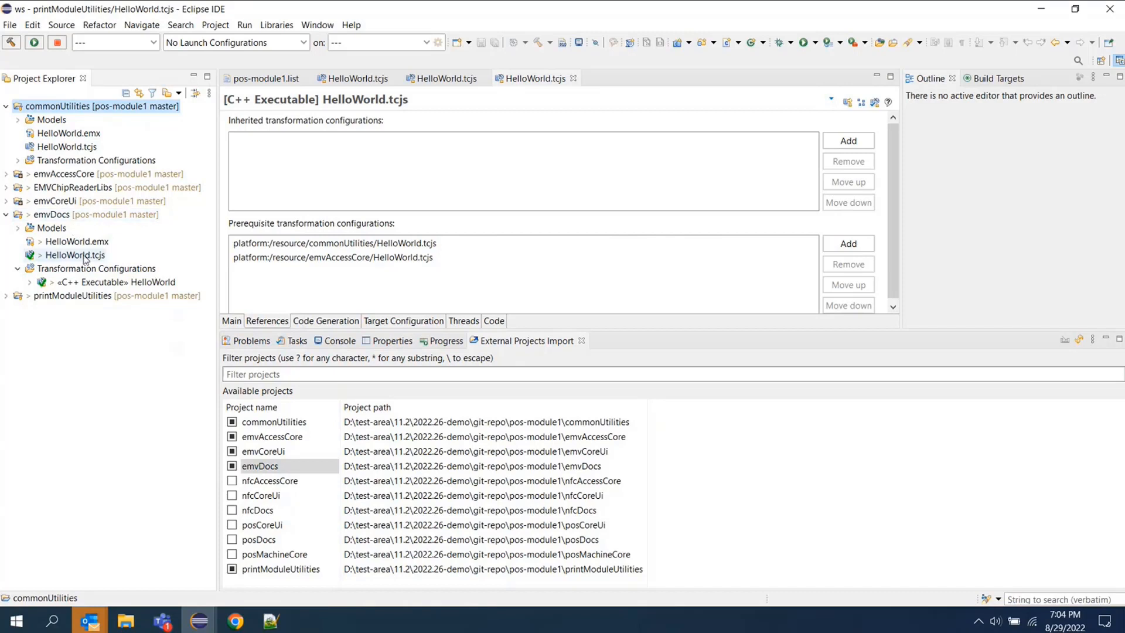
{"action": "left_click", "coordinate": [6, 215]}
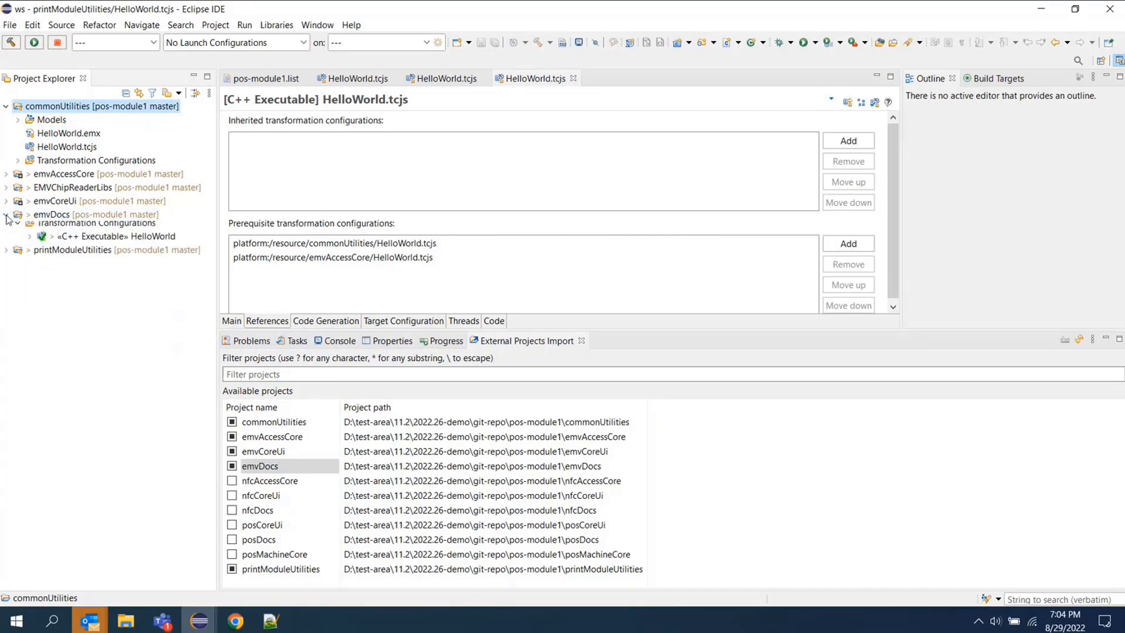
{"action": "left_click", "coordinate": [6, 106]}
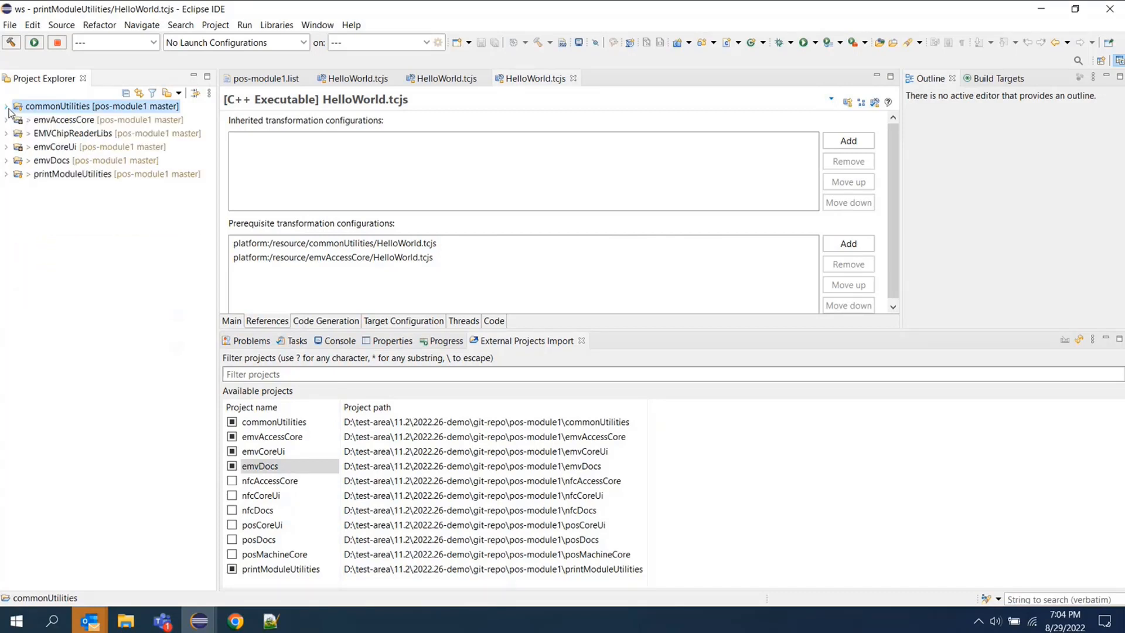
{"action": "left_click", "coordinate": [68, 173], "text": "shift"}
{"action": "right_click", "coordinate": [68, 173]}
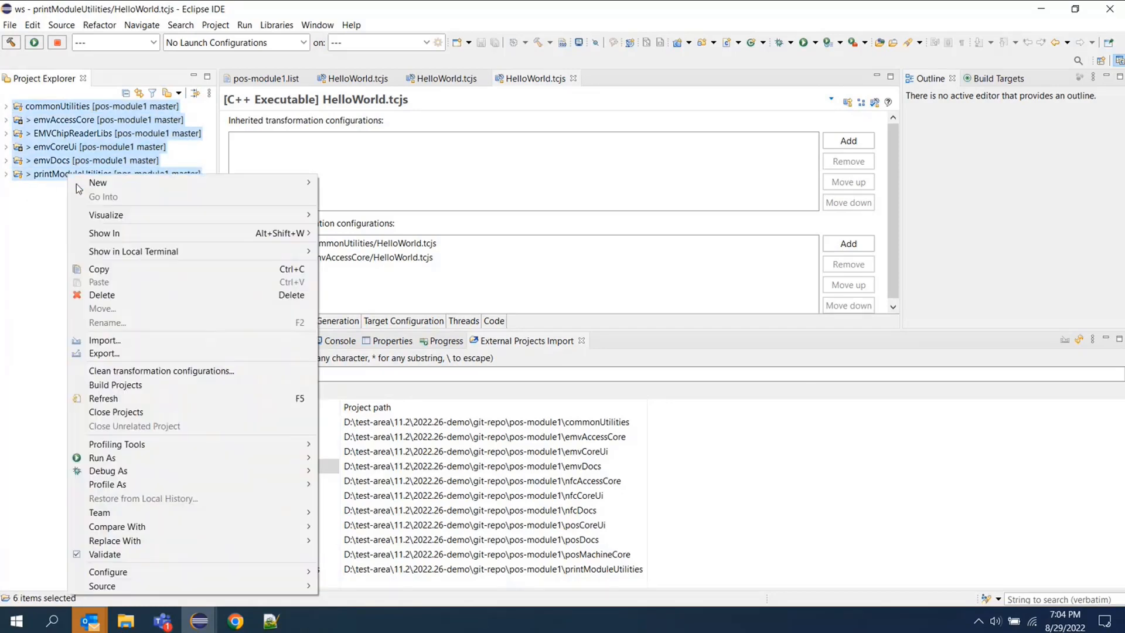
{"action": "left_click", "coordinate": [135, 299]}
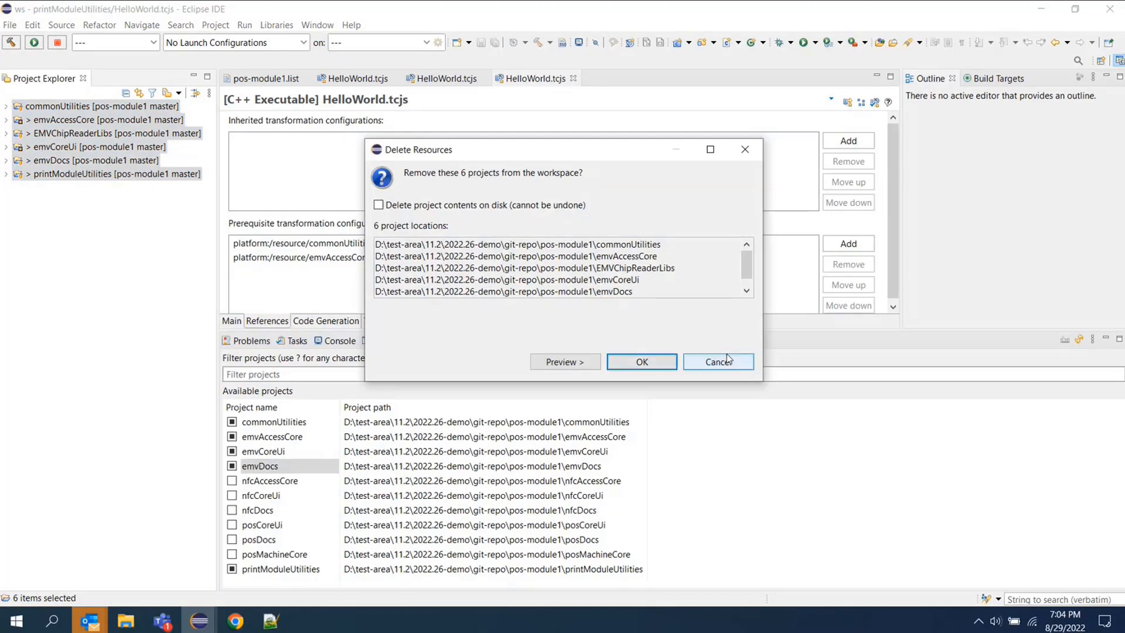
{"action": "left_click", "coordinate": [636, 362]}
Step: Try to copy the name of EMVChipReaderLibsCapsule from the HelloWorld model of EMVChipReaderLibs, and collapse the project again
{"action": "left_click", "coordinate": [52, 149]}
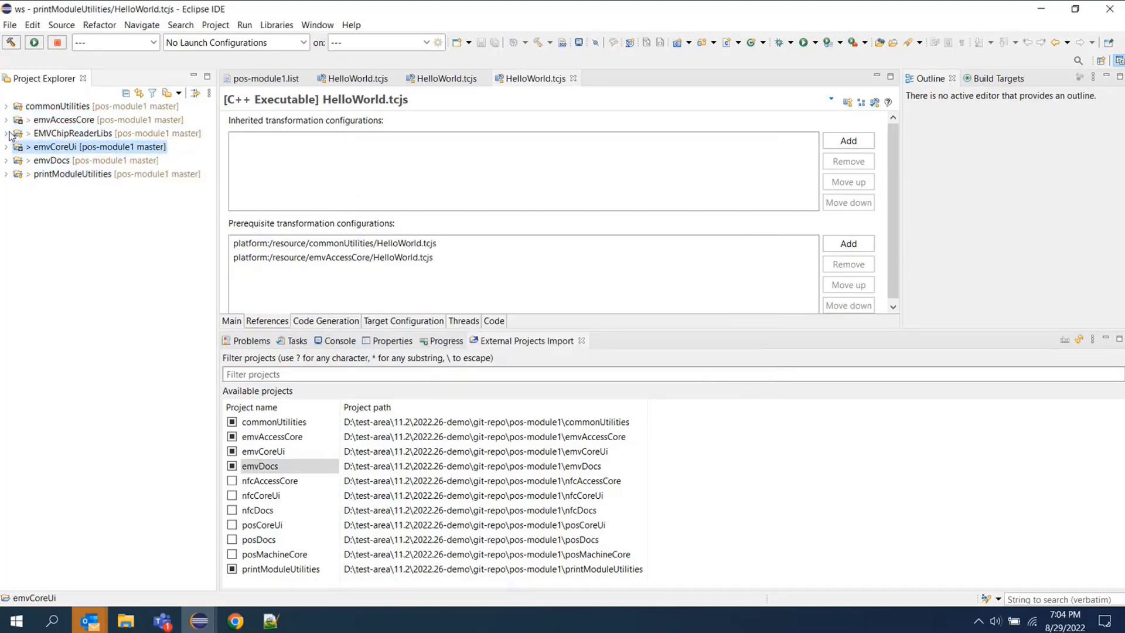
{"action": "left_click", "coordinate": [6, 133]}
{"action": "left_click", "coordinate": [18, 147]}
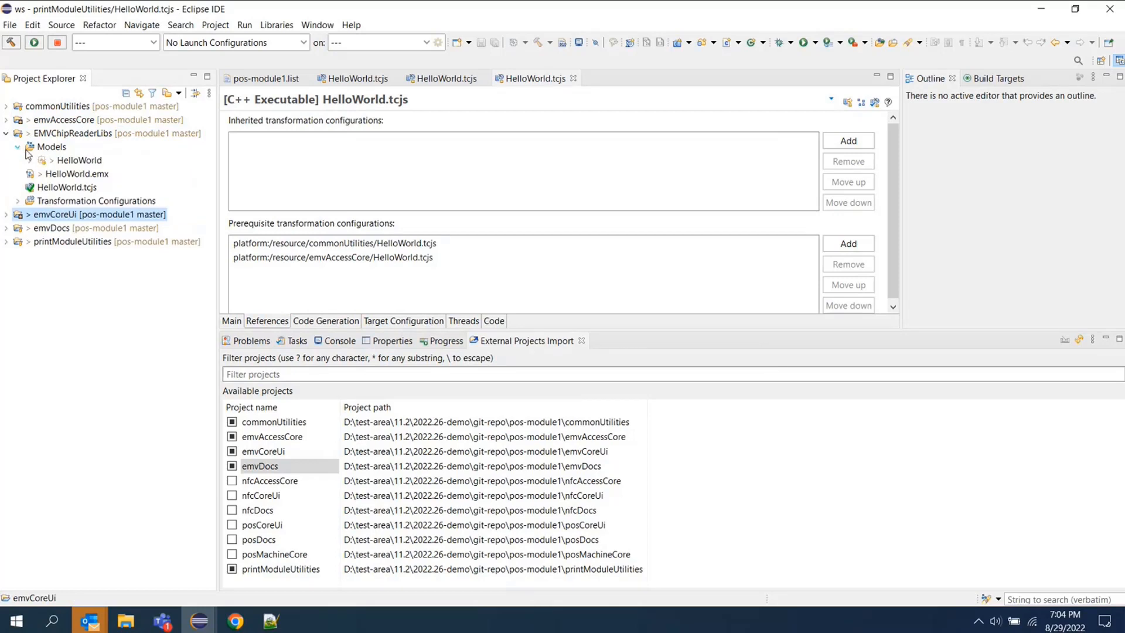
{"action": "left_click", "coordinate": [30, 160]}
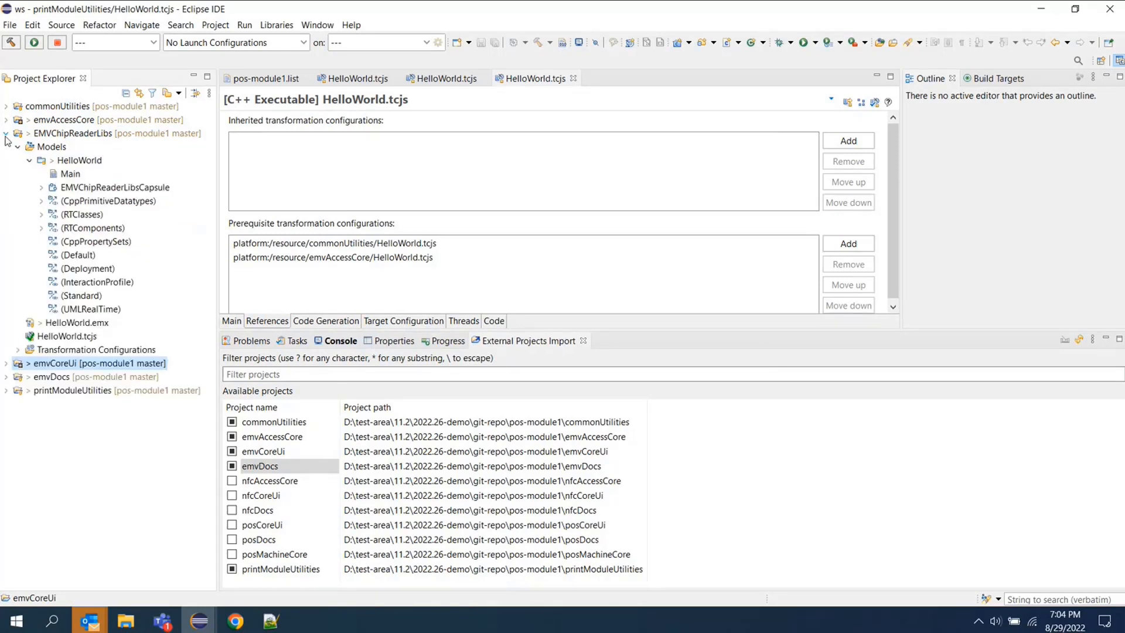
{"action": "left_click", "coordinate": [71, 192]}
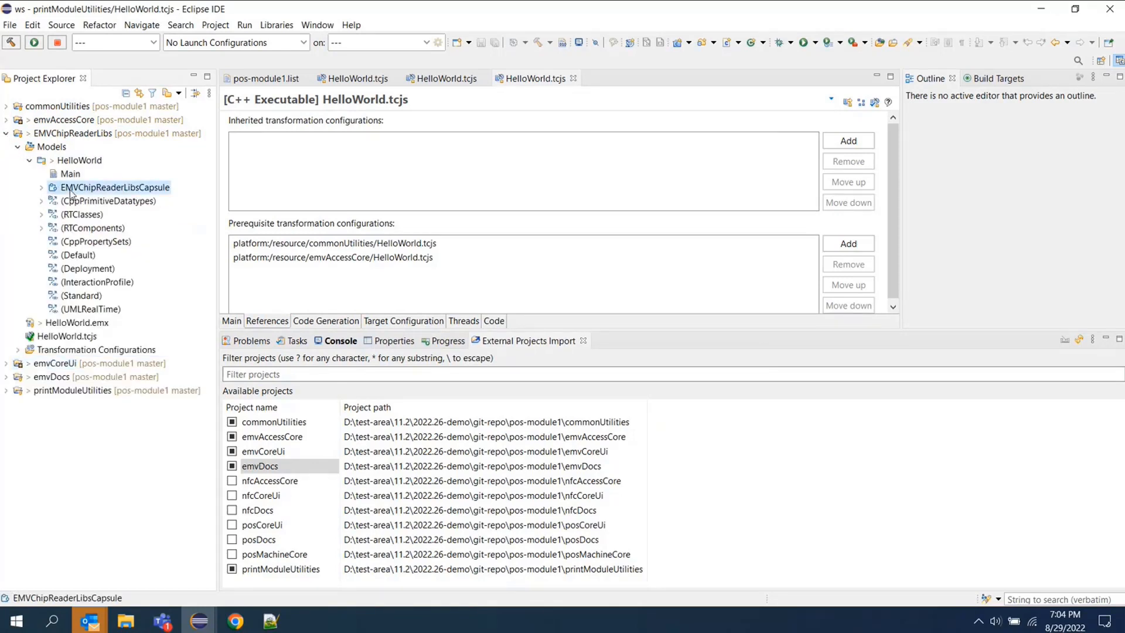
{"action": "key", "text": "F2"}
{"action": "left_click", "coordinate": [525, 151]}
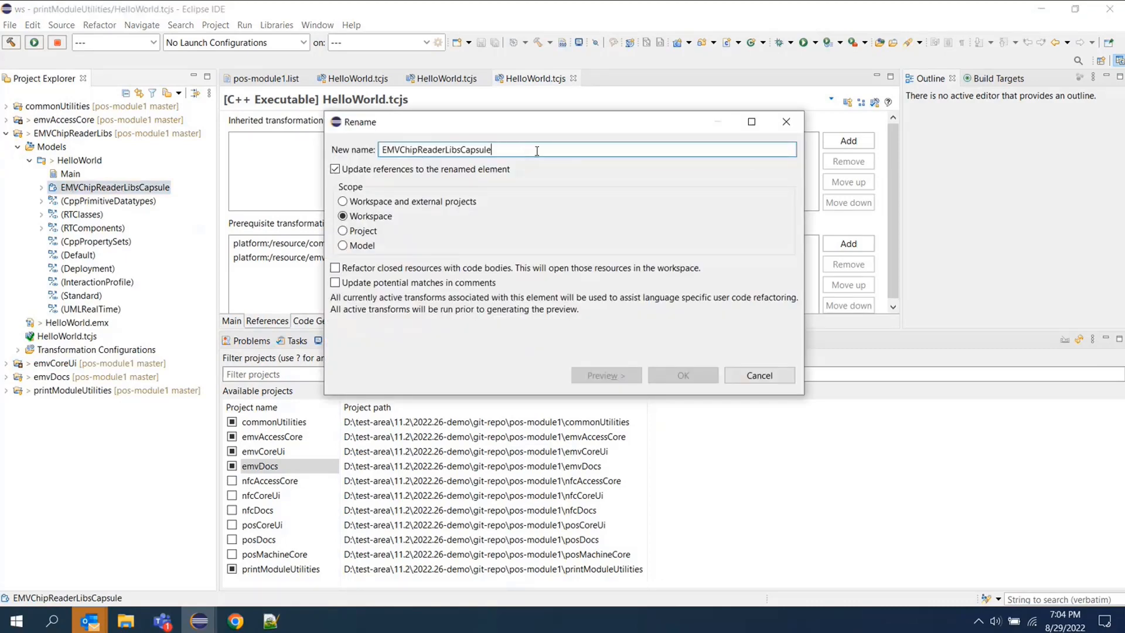
{"action": "left_click_drag", "start_coordinate": [537, 151], "coordinate": [300, 157]}
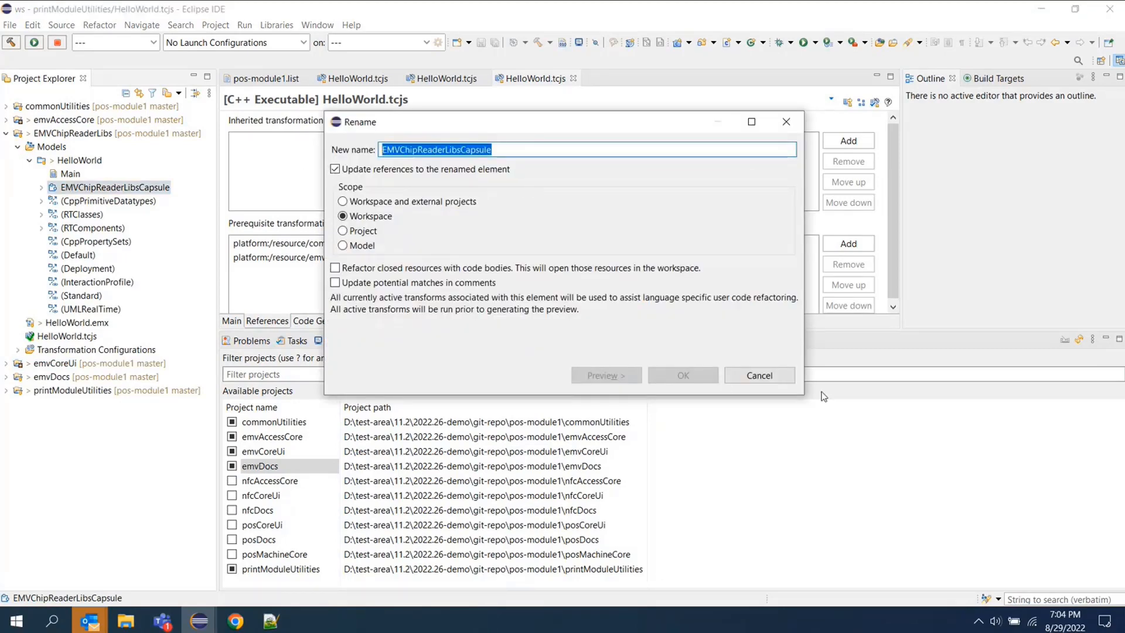
{"action": "left_click", "coordinate": [760, 375]}
{"action": "left_click", "coordinate": [6, 133]}
Step: Copy the name of the EMVDocsCapsule element from the emvDocs HelloWorld model without renaming it, and collapse the project
{"action": "left_click", "coordinate": [38, 175]}
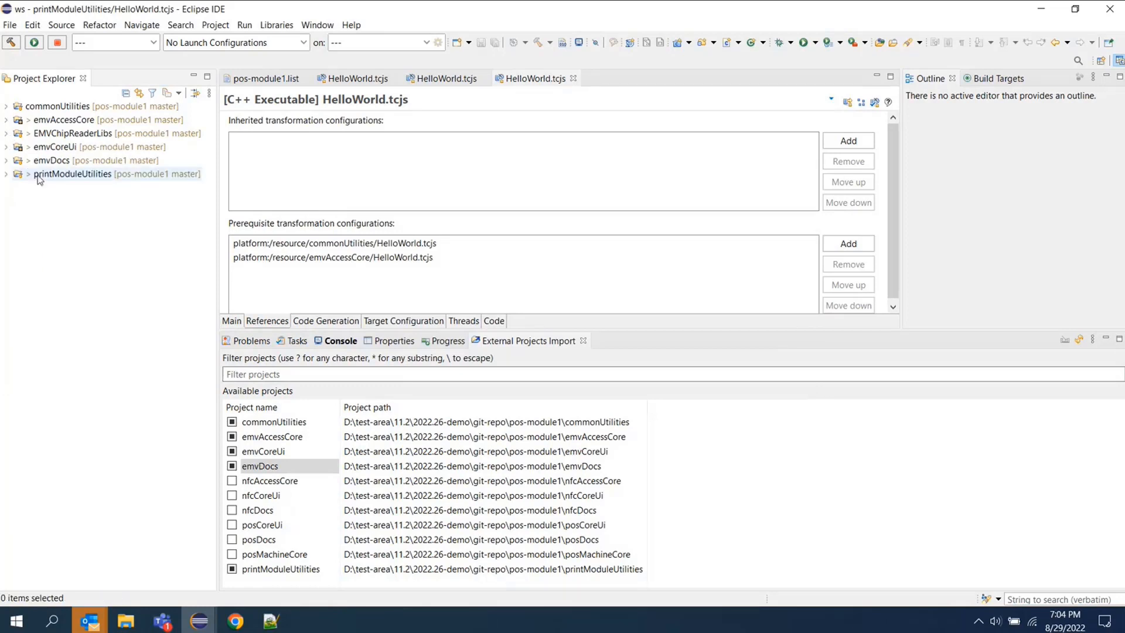
{"action": "left_click", "coordinate": [64, 165]}
{"action": "left_click", "coordinate": [6, 161]}
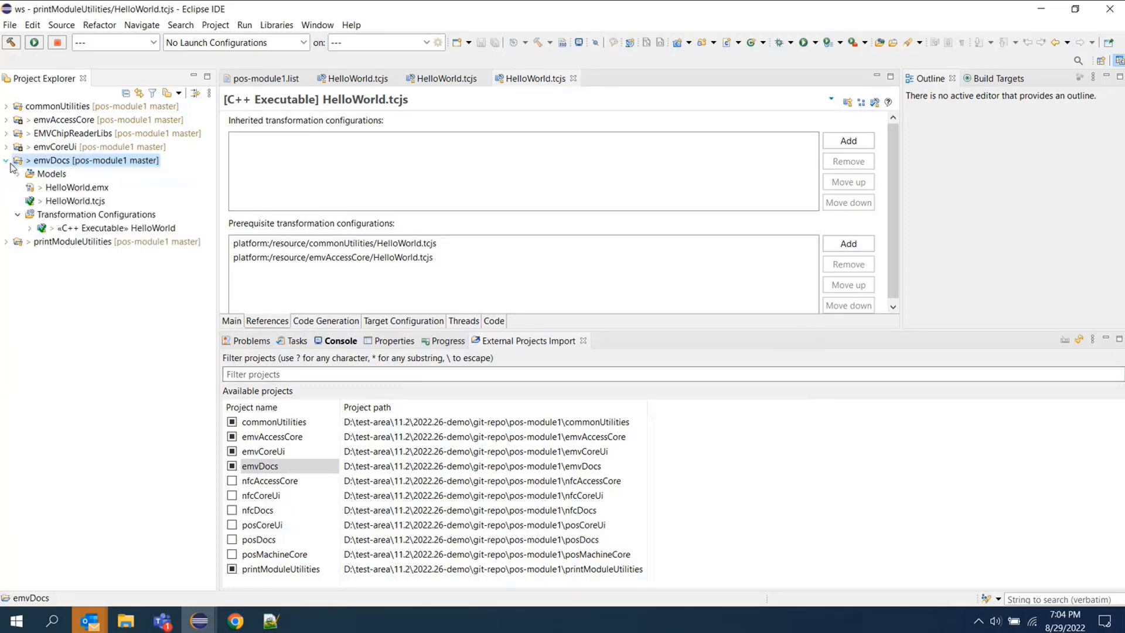
{"action": "left_click", "coordinate": [30, 188]}
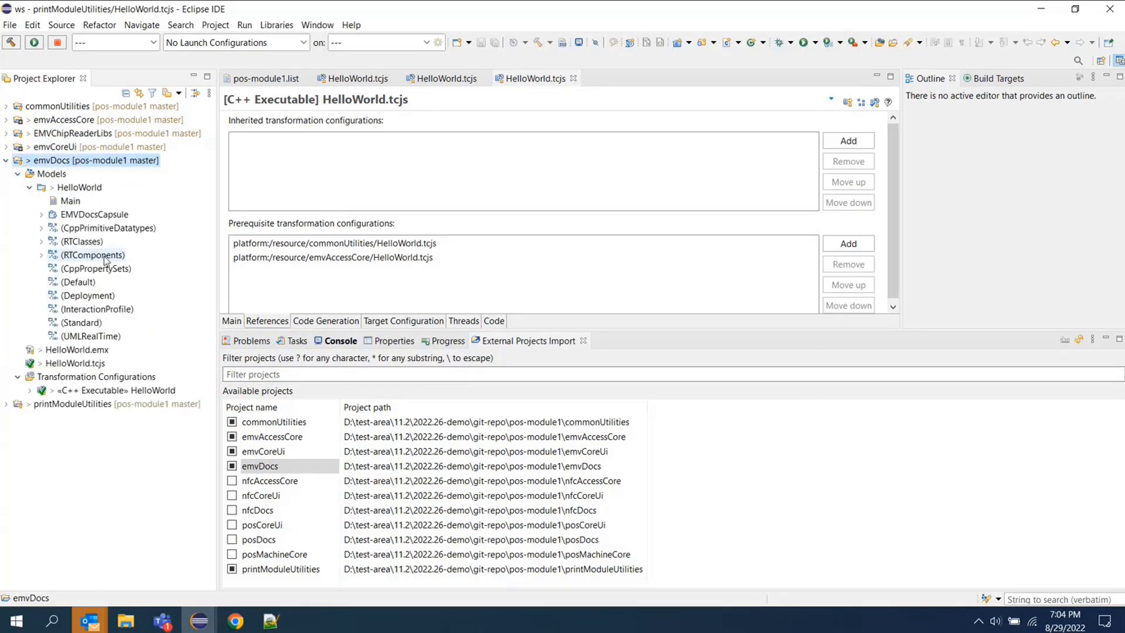
{"action": "left_click", "coordinate": [105, 217]}
{"action": "key", "text": "F2"}
{"action": "key", "text": "ctrl+c"}
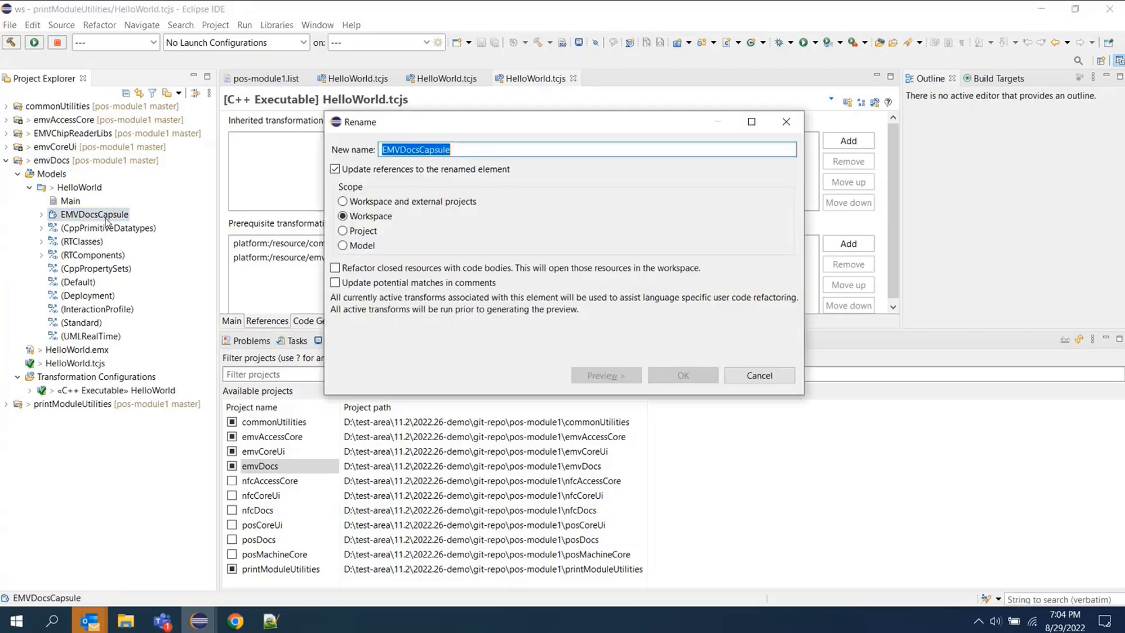
{"action": "left_click", "coordinate": [774, 377]}
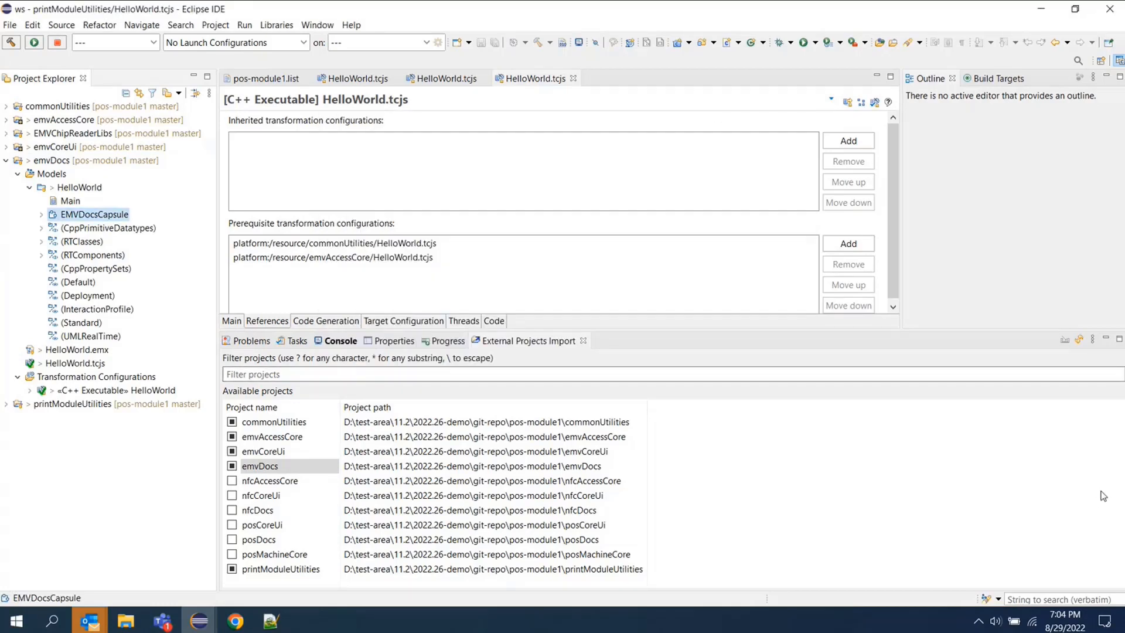
{"action": "left_click", "coordinate": [29, 187]}
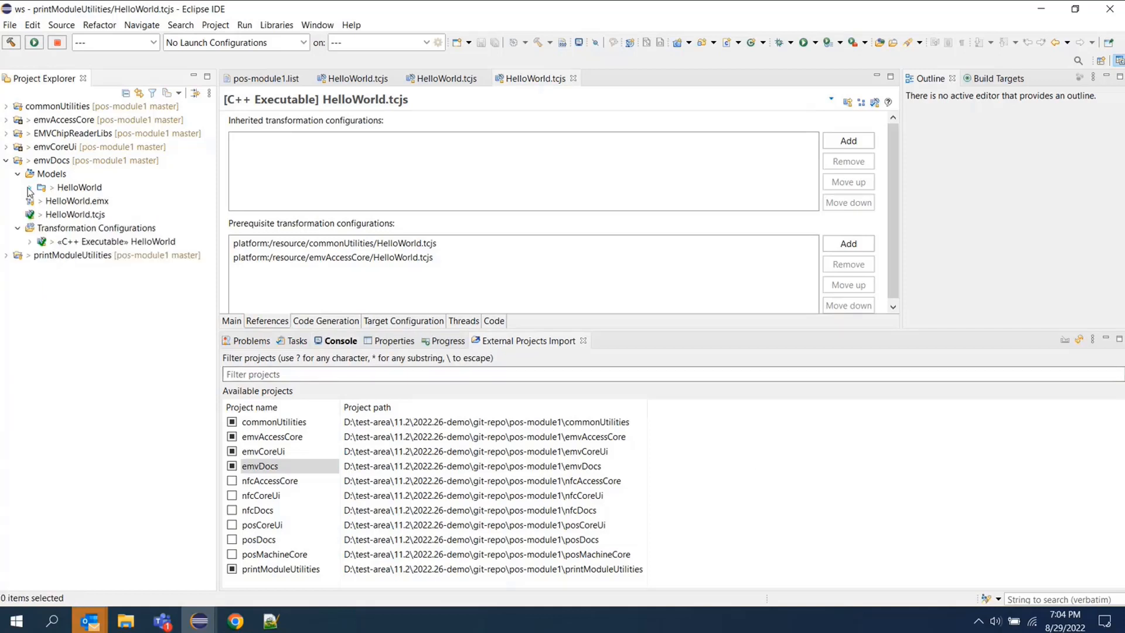
{"action": "left_click", "coordinate": [6, 161]}
Step: Remove all projects from commonUtilities through printModuleUtilities from the workspace, keeping their contents on disk
{"action": "left_click", "coordinate": [70, 107]}
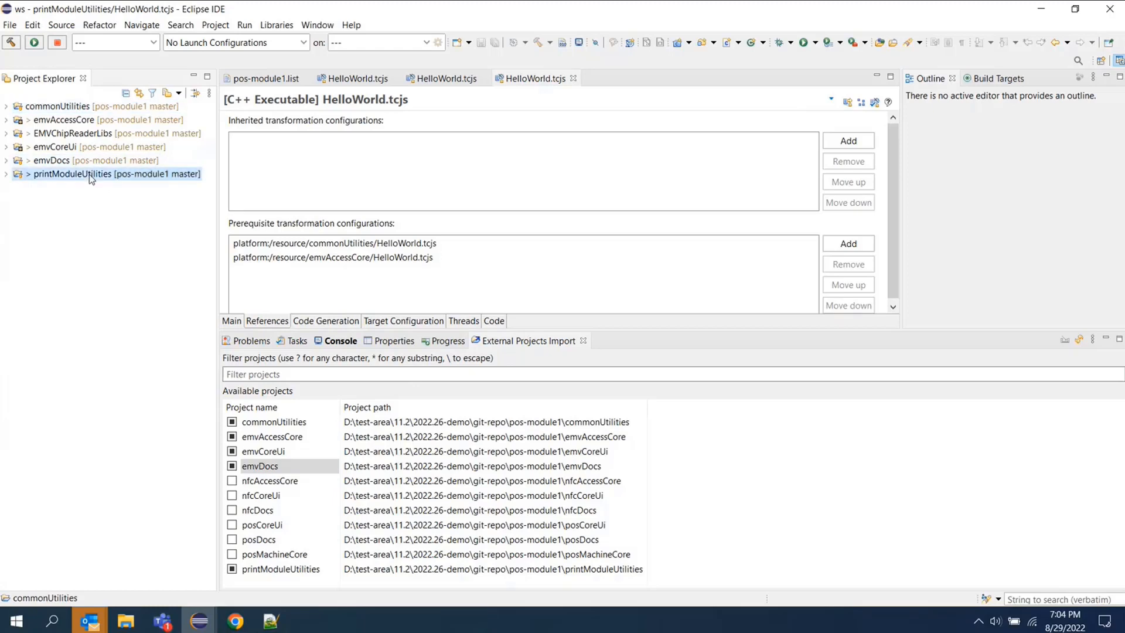
{"action": "left_click", "coordinate": [91, 174], "text": "shift"}
{"action": "right_click", "coordinate": [90, 174]}
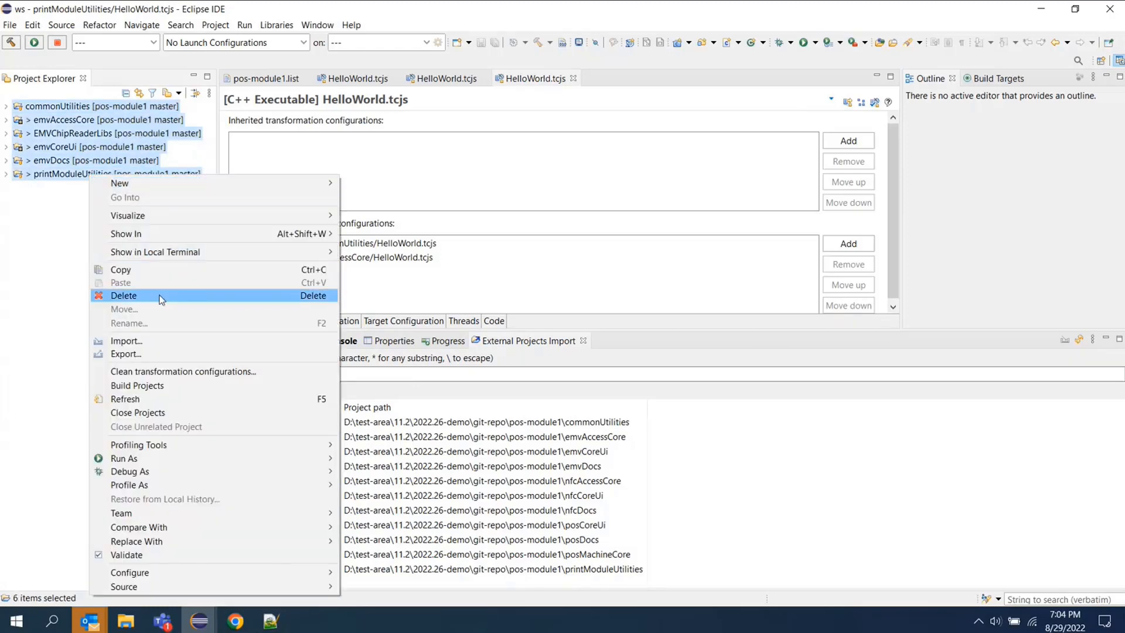
{"action": "left_click", "coordinate": [161, 296]}
{"action": "left_click", "coordinate": [612, 359]}
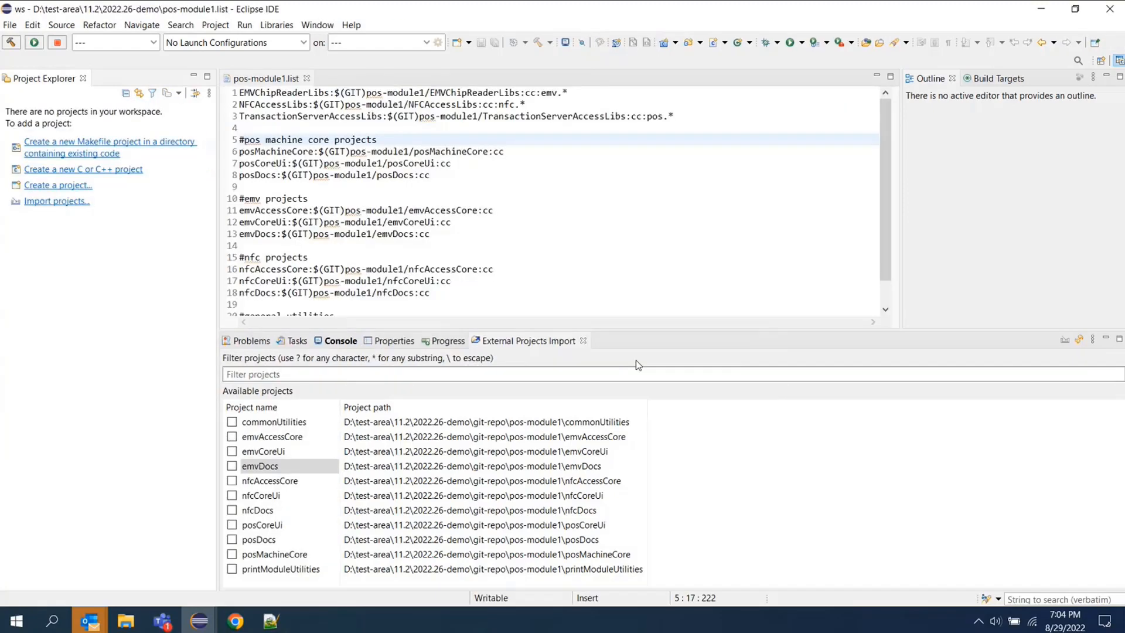
Step: Review the External Projects preferences and the RealTime Development search preferences, and close them without applying changes
{"action": "left_click", "coordinate": [317, 25]}
{"action": "left_click", "coordinate": [364, 136]}
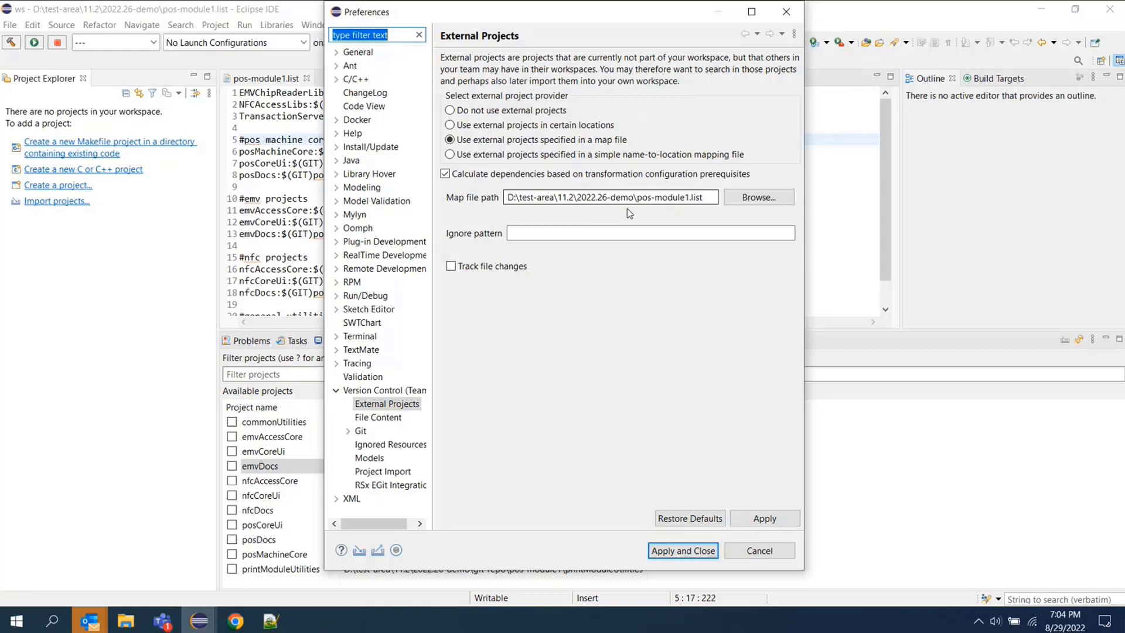
{"action": "left_click", "coordinate": [337, 257]}
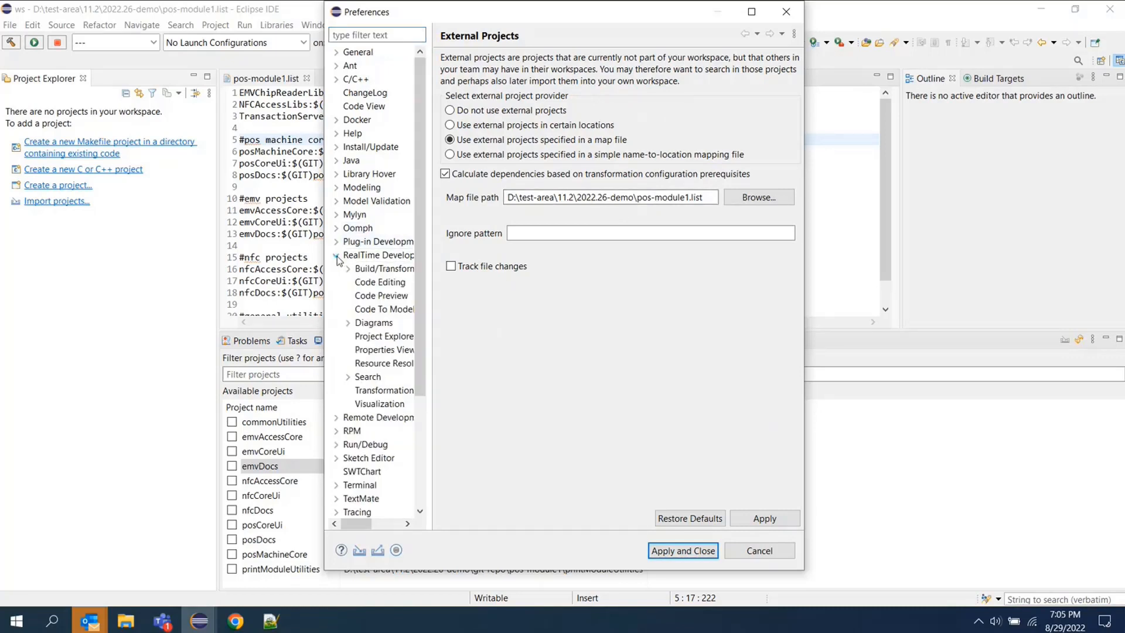
{"action": "left_click", "coordinate": [367, 376]}
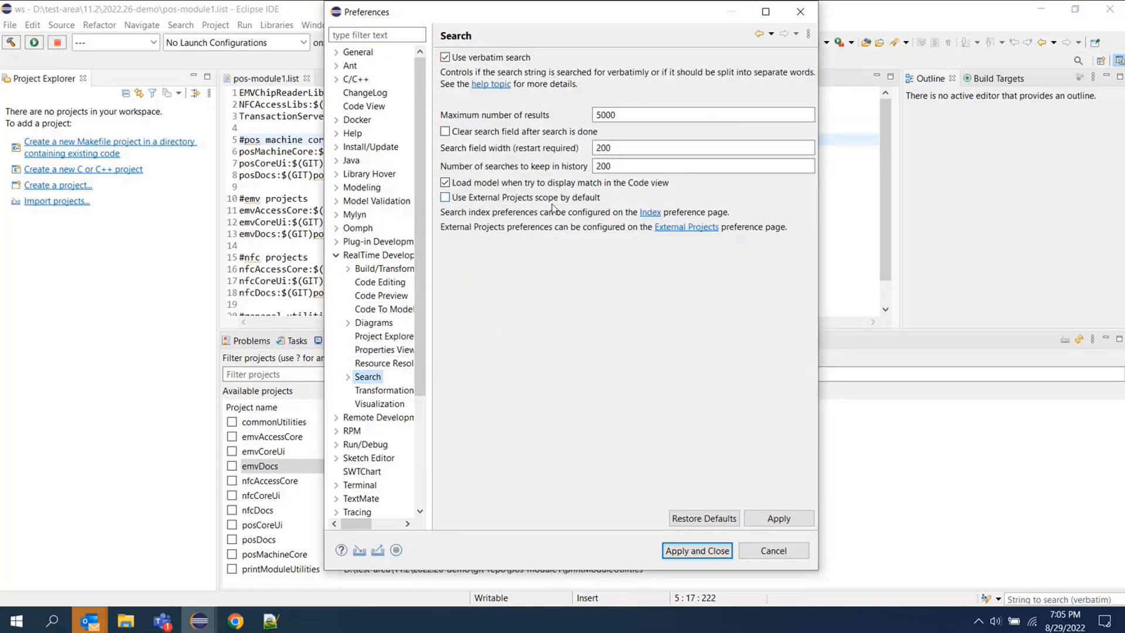
{"action": "left_click", "coordinate": [774, 551]}
Step: Search for EMVDocsCapsule with the default scope, look at the external projects available for import, and return to the search results
{"action": "left_click", "coordinate": [1068, 598]}
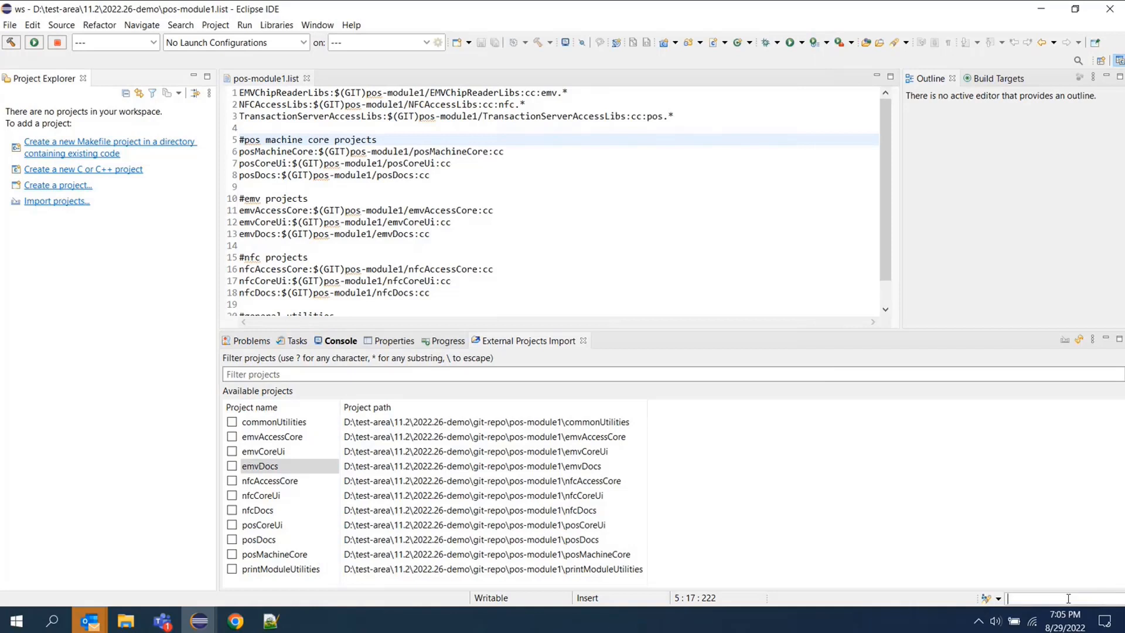
{"action": "key", "text": "ctrl+v"}
{"action": "key", "text": "Return"}
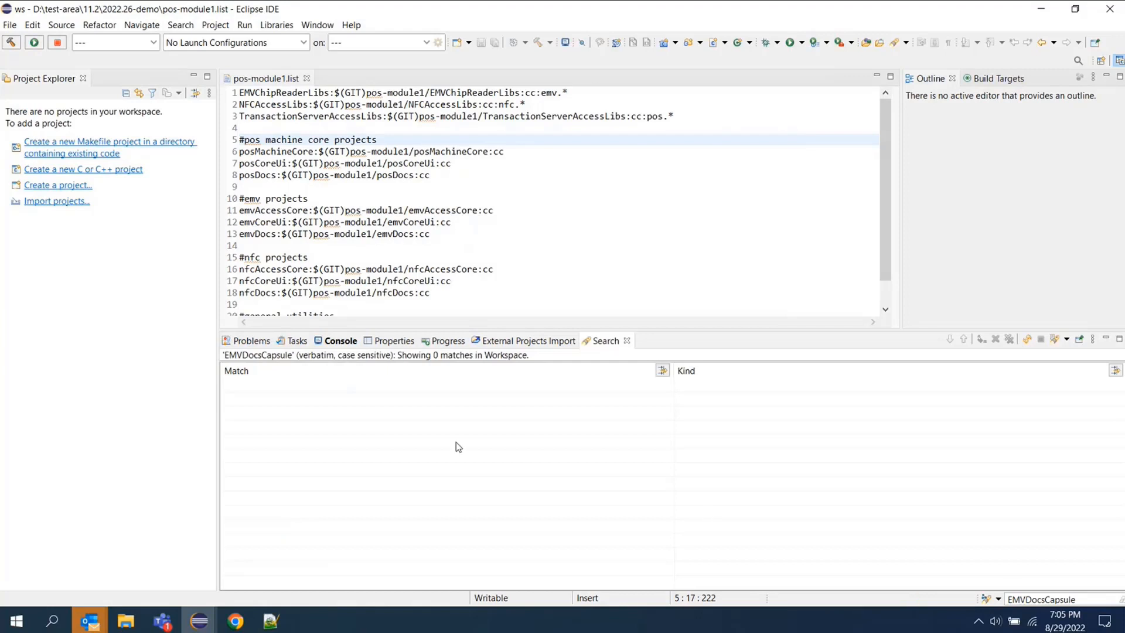
{"action": "left_click", "coordinate": [531, 344]}
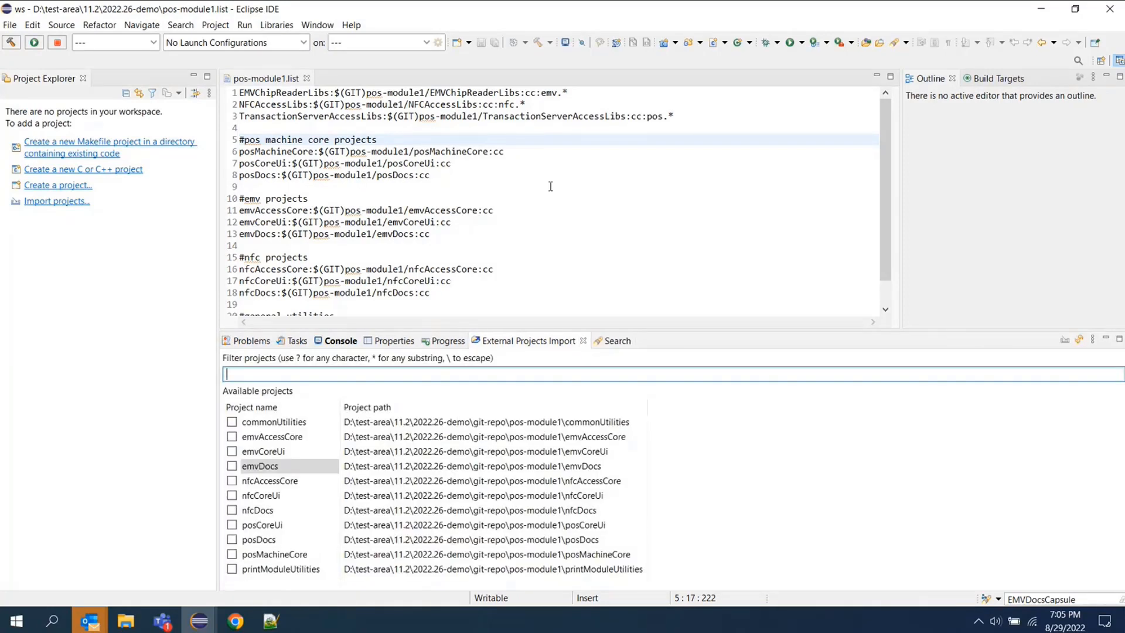
{"action": "left_click", "coordinate": [603, 344]}
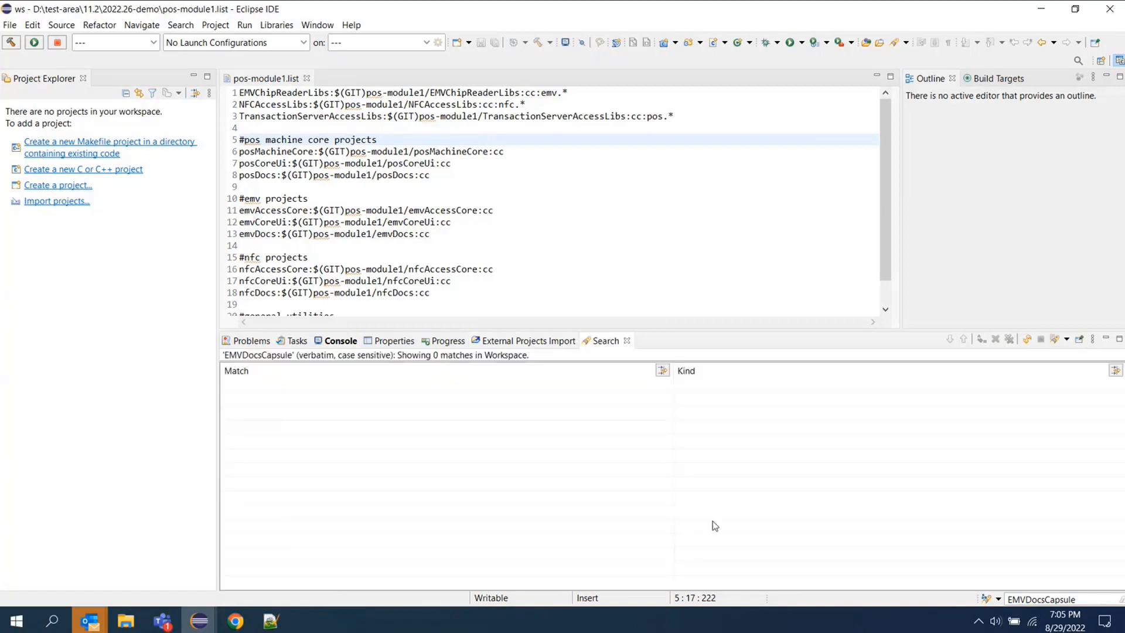
Step: Enable the search preference "Use External Projects scope by default" and apply it
{"action": "left_click", "coordinate": [320, 26]}
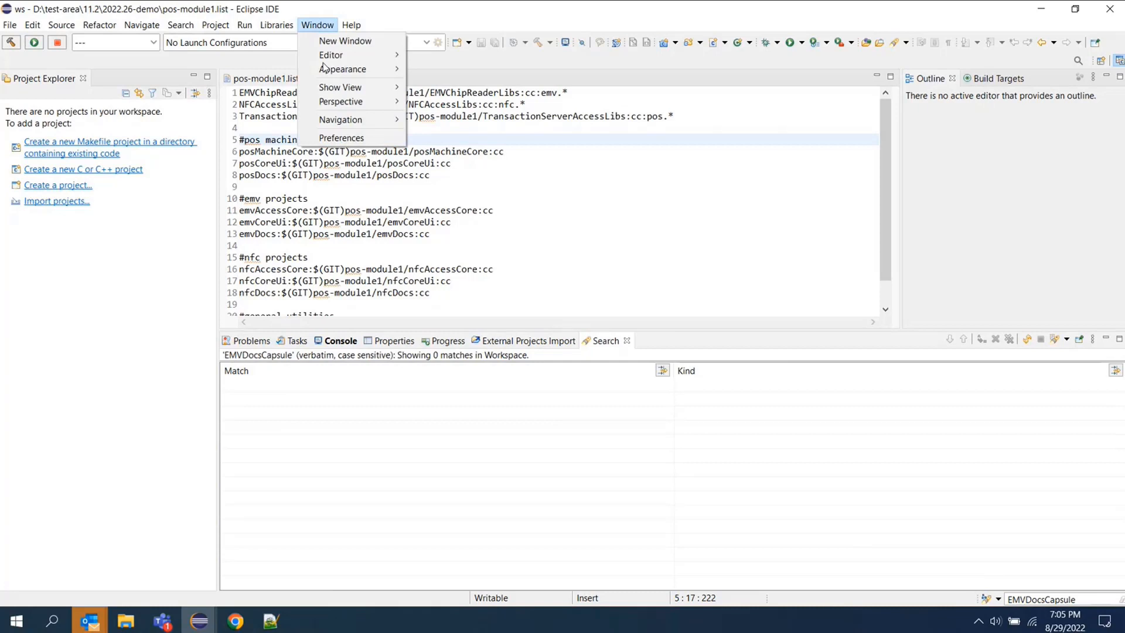
{"action": "left_click", "coordinate": [353, 139]}
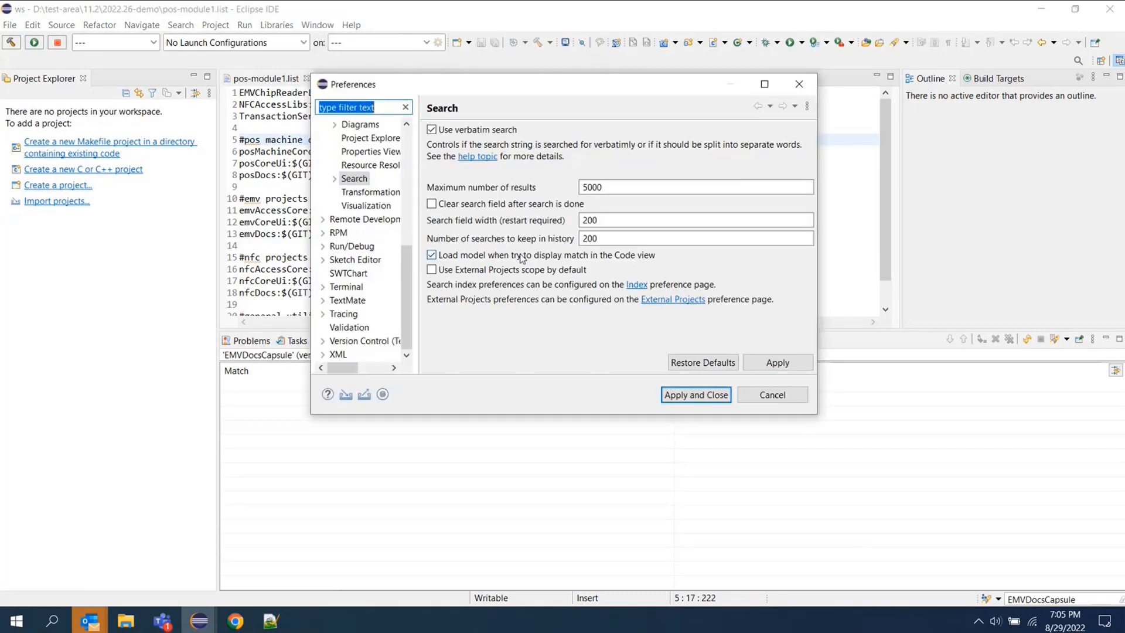
{"action": "left_click", "coordinate": [431, 270]}
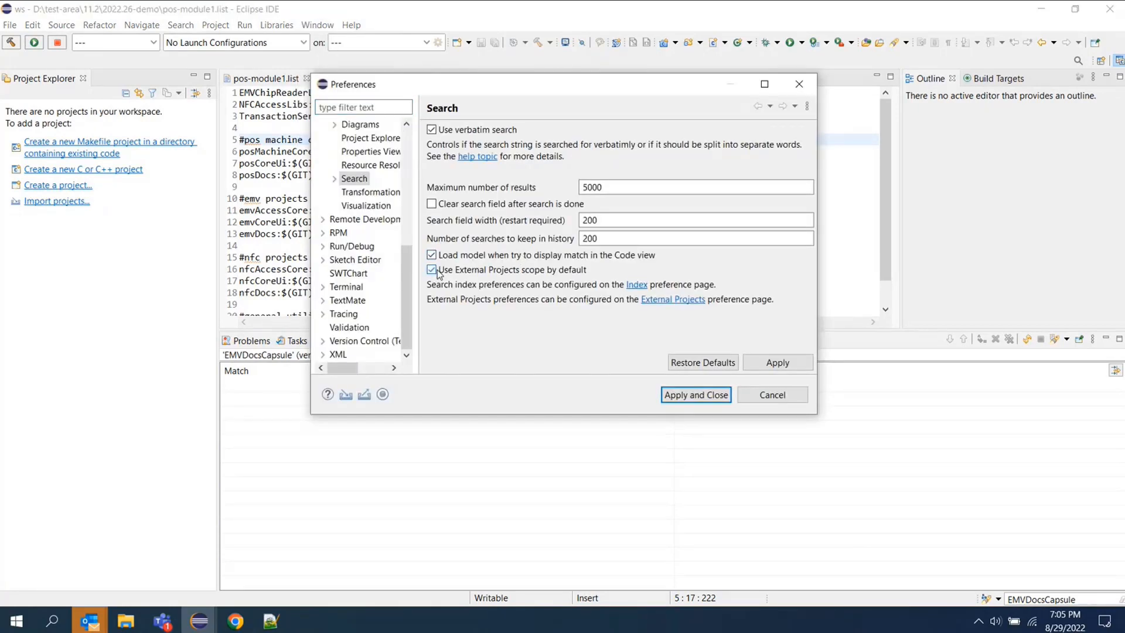
{"action": "left_click", "coordinate": [696, 395]}
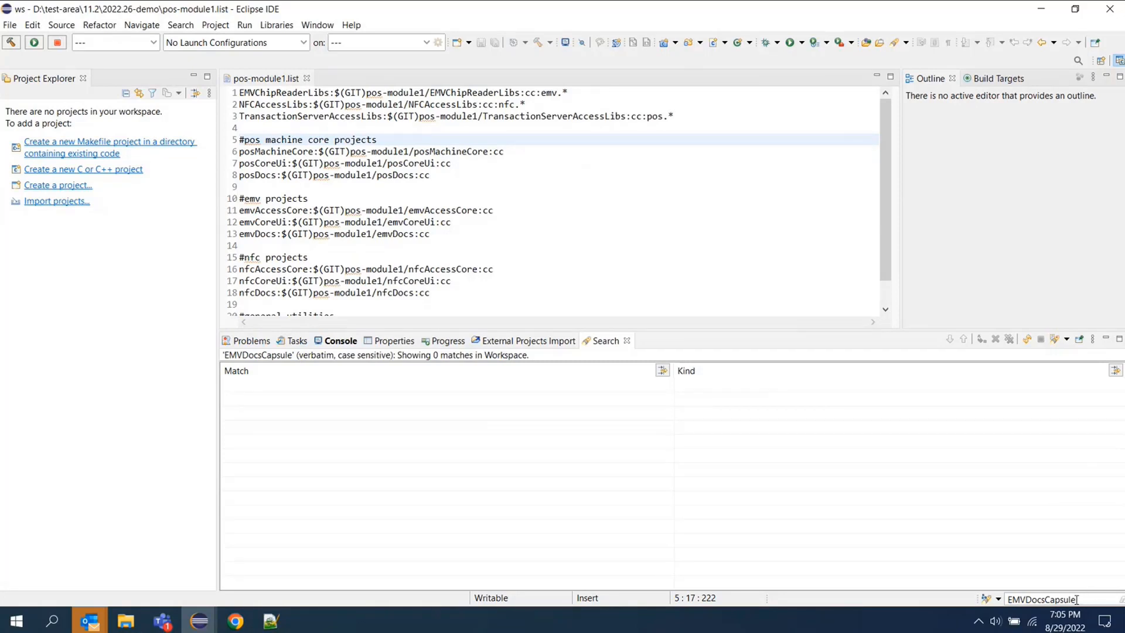
Step: Search again for EMVDocsCapsule and open its capsule model element match to import emvDocs with its prerequisite projects
{"action": "left_click", "coordinate": [513, 340]}
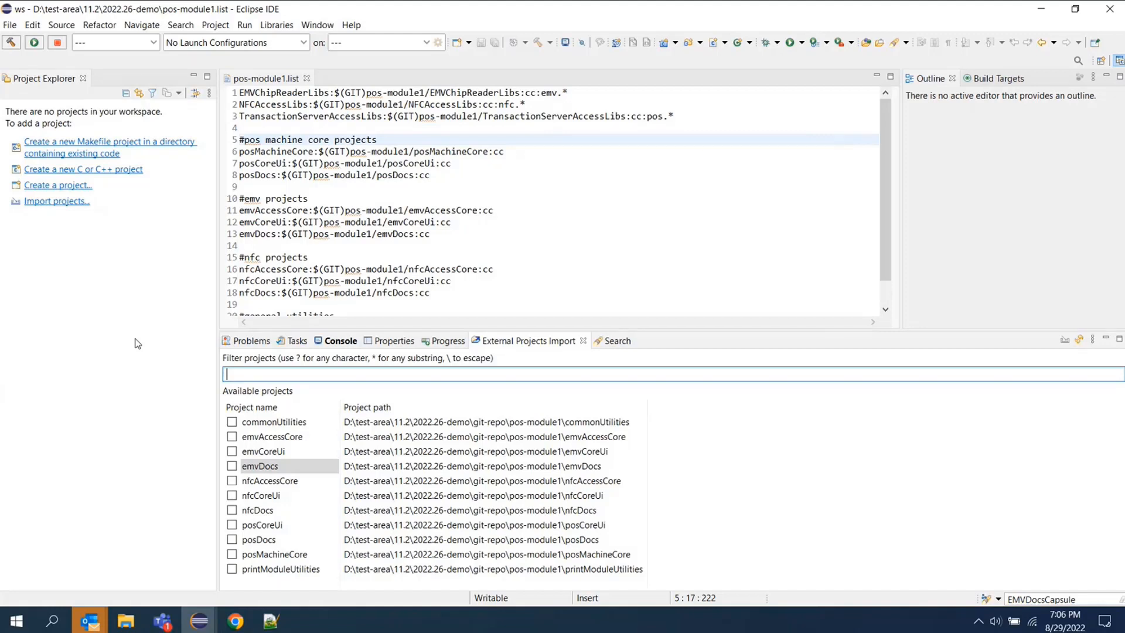
{"action": "left_click", "coordinate": [1088, 602]}
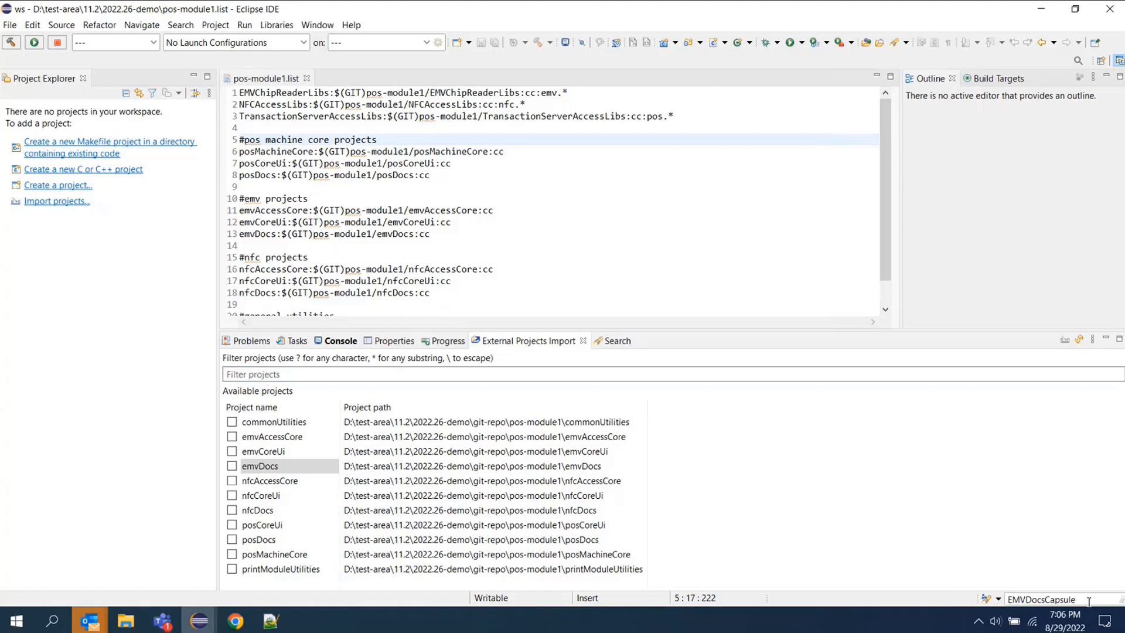
{"action": "key", "text": "Return"}
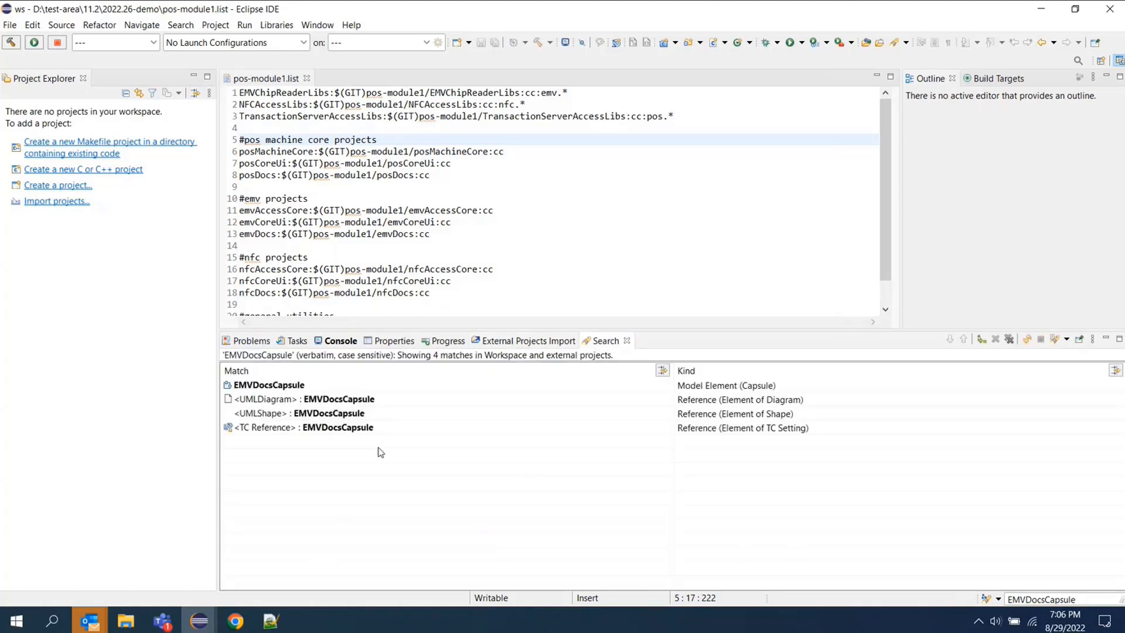
{"action": "left_click", "coordinate": [276, 384]}
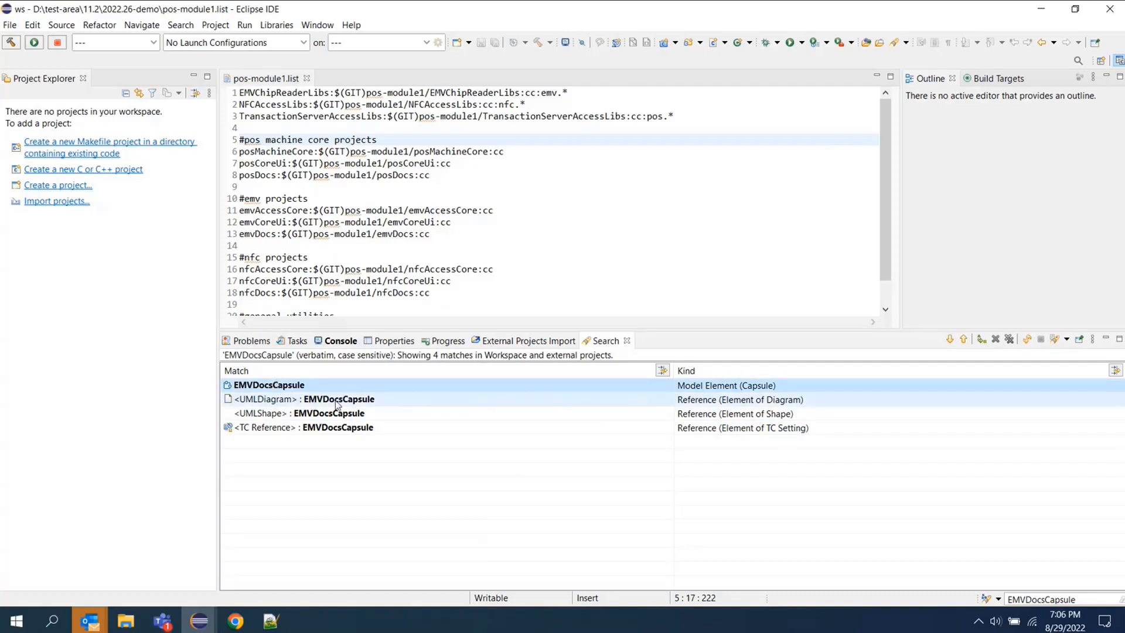
{"action": "double_click", "coordinate": [291, 388]}
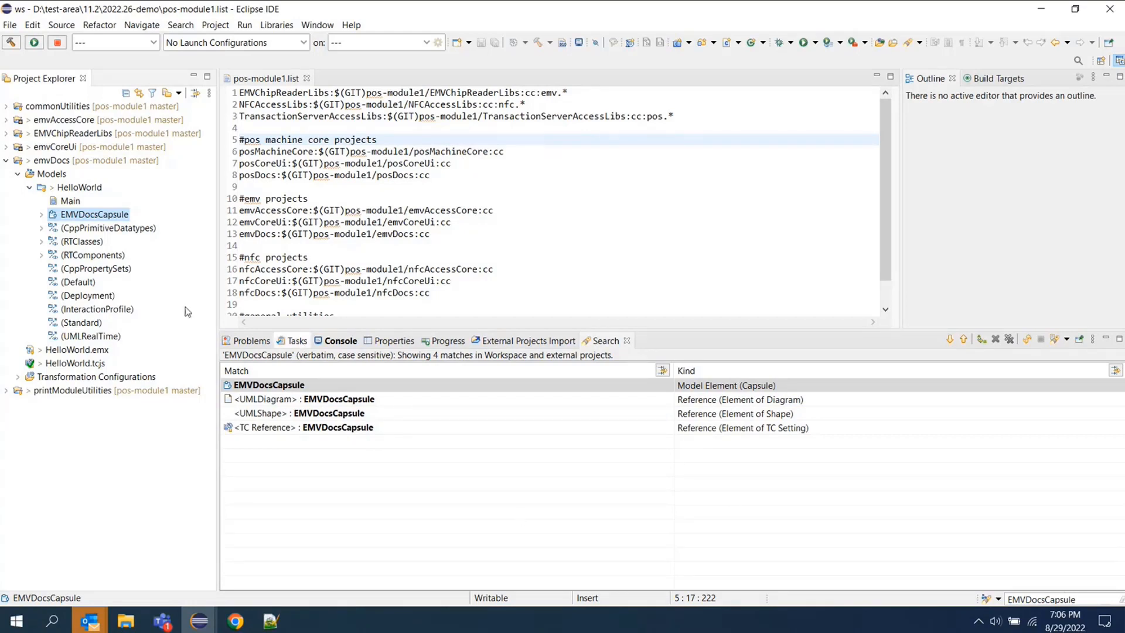
Step: Collapse the Models folder and the emvDocs project, and select commonUtilities in the project tree
{"action": "left_click", "coordinate": [18, 174]}
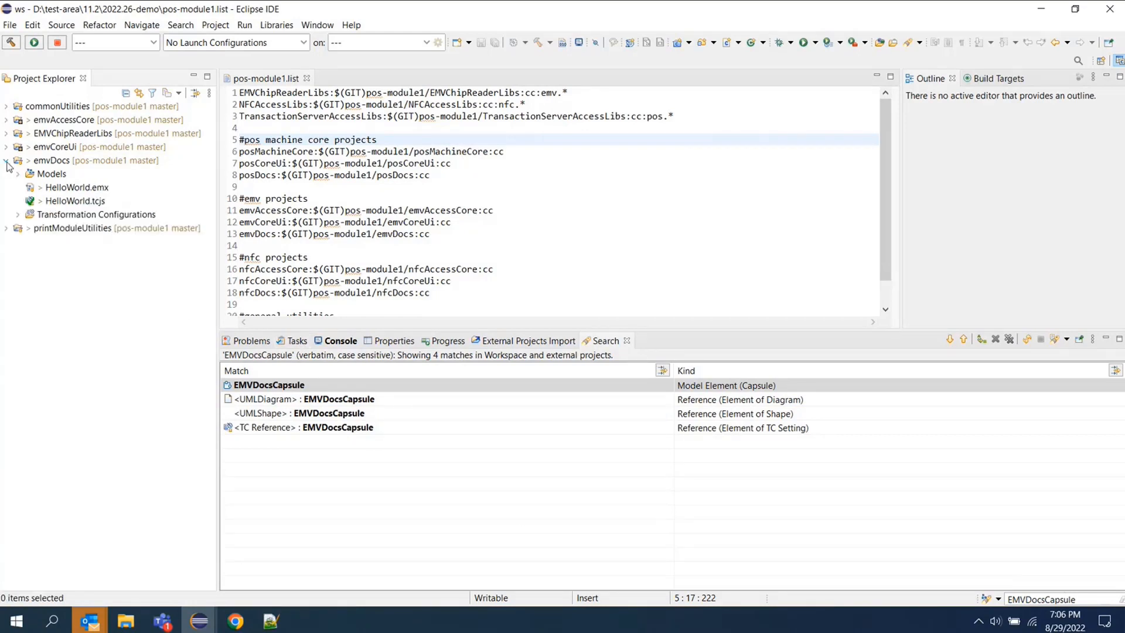
{"action": "left_click", "coordinate": [6, 161]}
{"action": "left_click", "coordinate": [70, 106]}
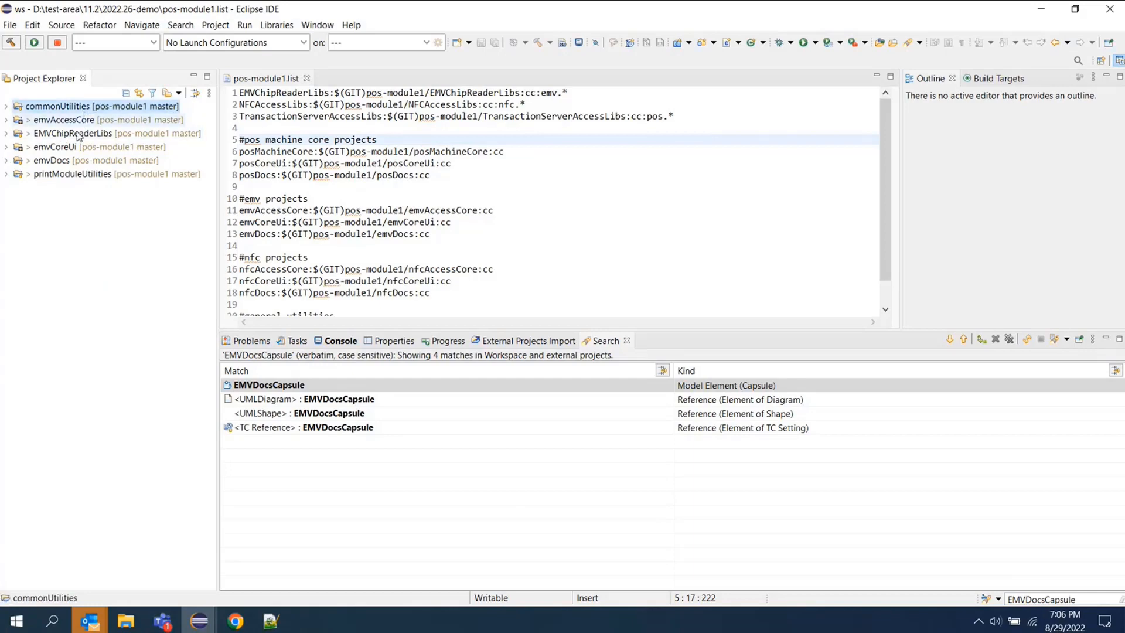
Step: Delete all six projects from the workspace and show the external projects available for import
{"action": "left_click", "coordinate": [94, 174], "text": "shift"}
{"action": "right_click", "coordinate": [94, 174]}
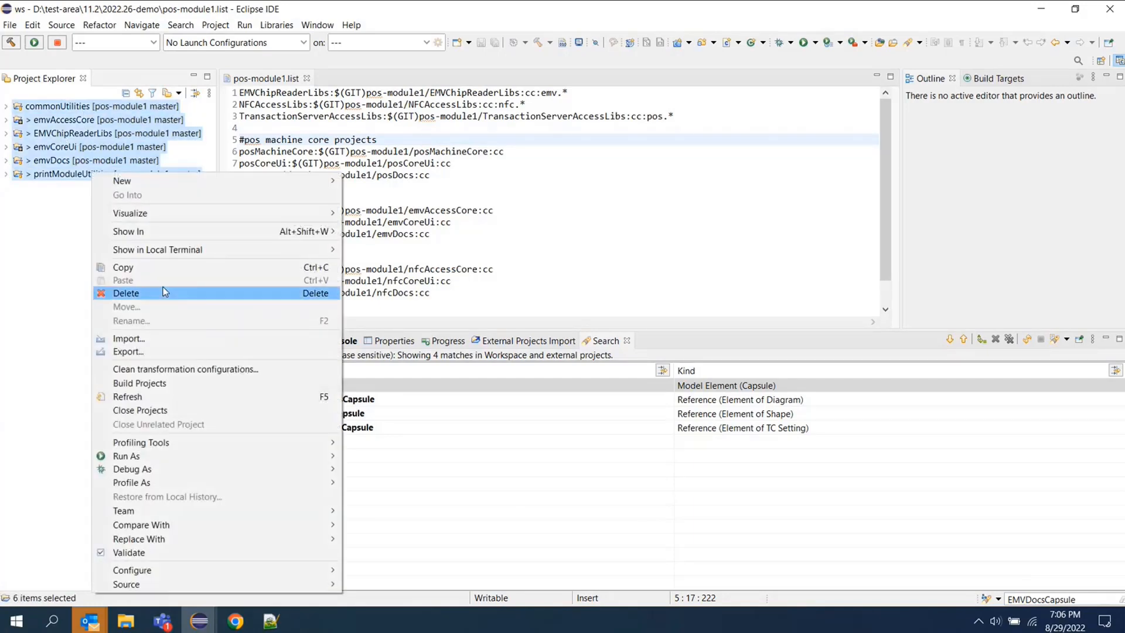
{"action": "left_click", "coordinate": [164, 293]}
{"action": "left_click", "coordinate": [642, 362]}
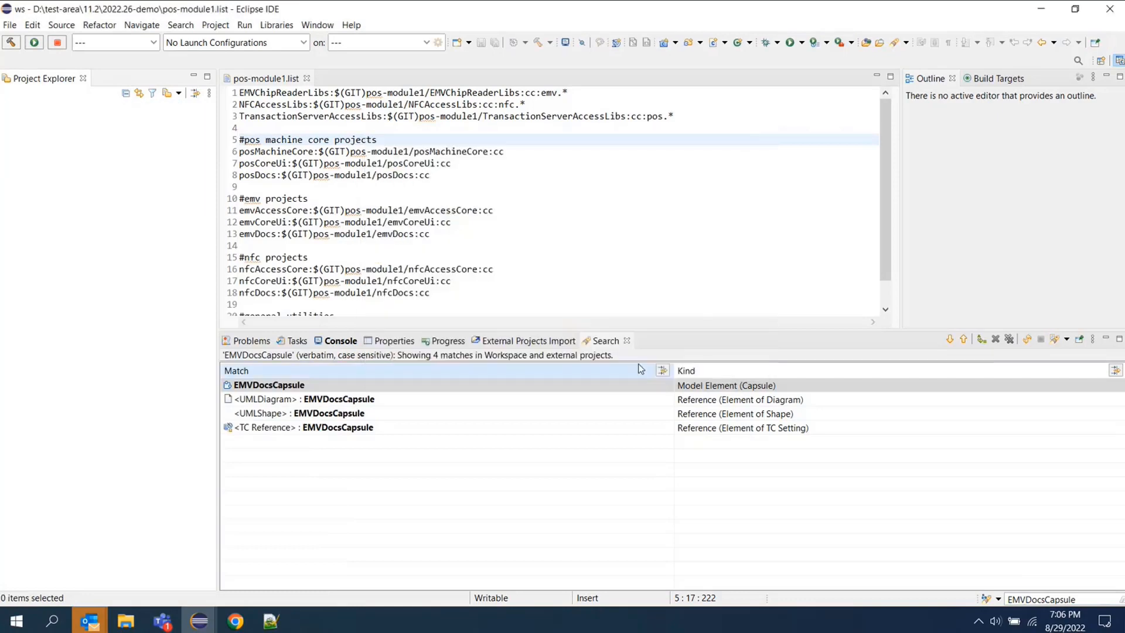
{"action": "left_click", "coordinate": [525, 343]}
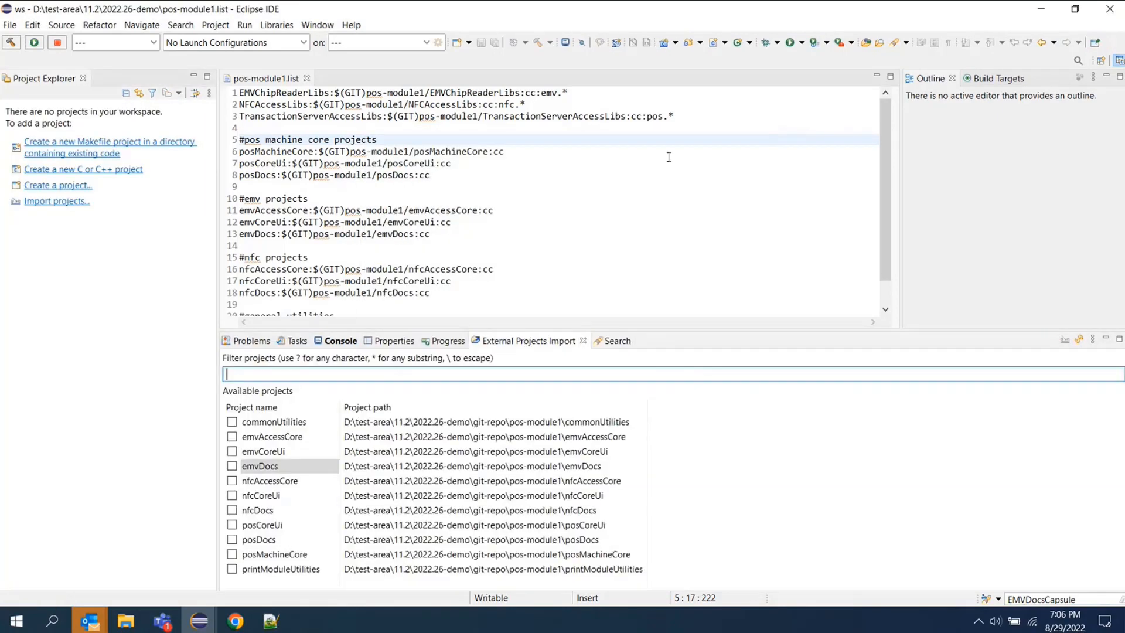
Step: In the External Projects preferences, copy the map file's folder path and switch the provider to "Use external projects in certain locations"
{"action": "left_click", "coordinate": [317, 25]}
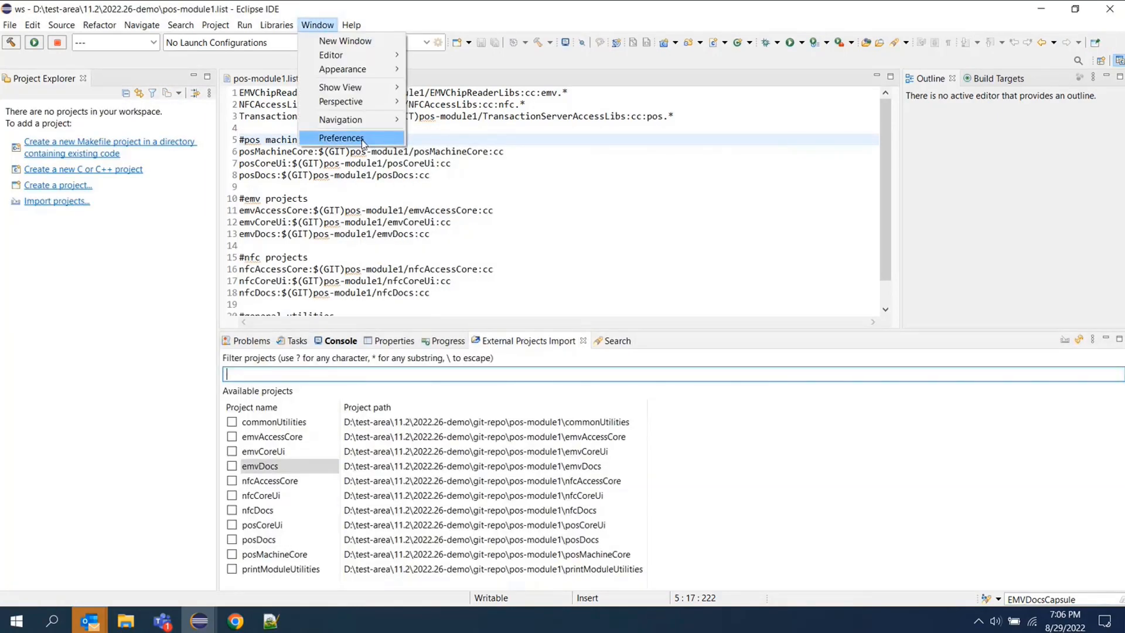
{"action": "left_click", "coordinate": [362, 138]}
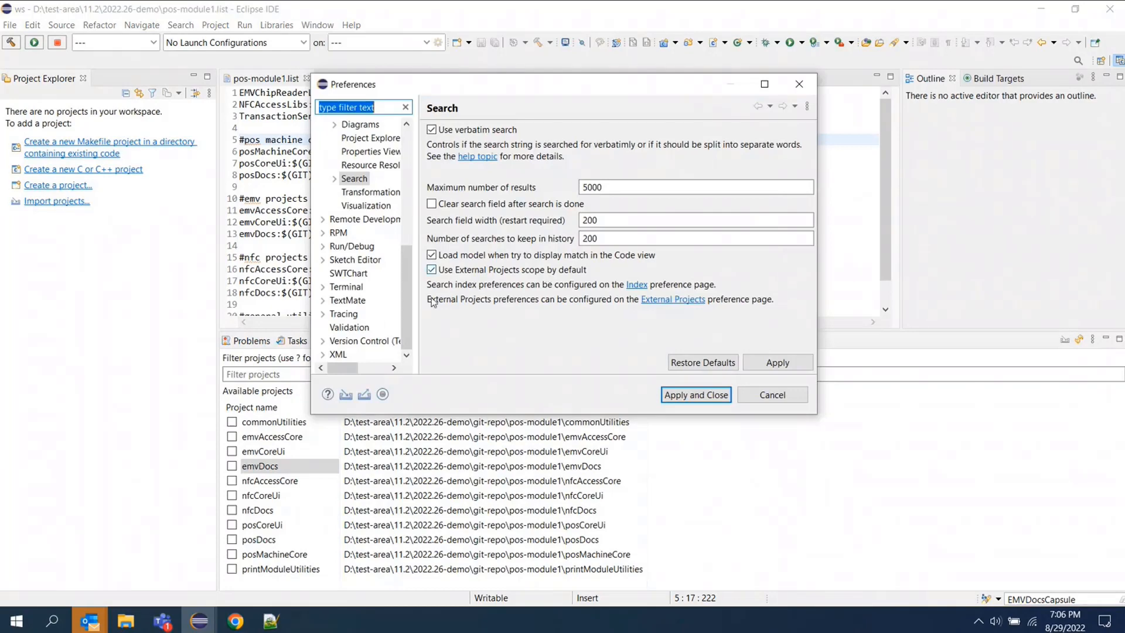
{"action": "left_click", "coordinate": [322, 341]}
{"action": "left_click", "coordinate": [377, 271]}
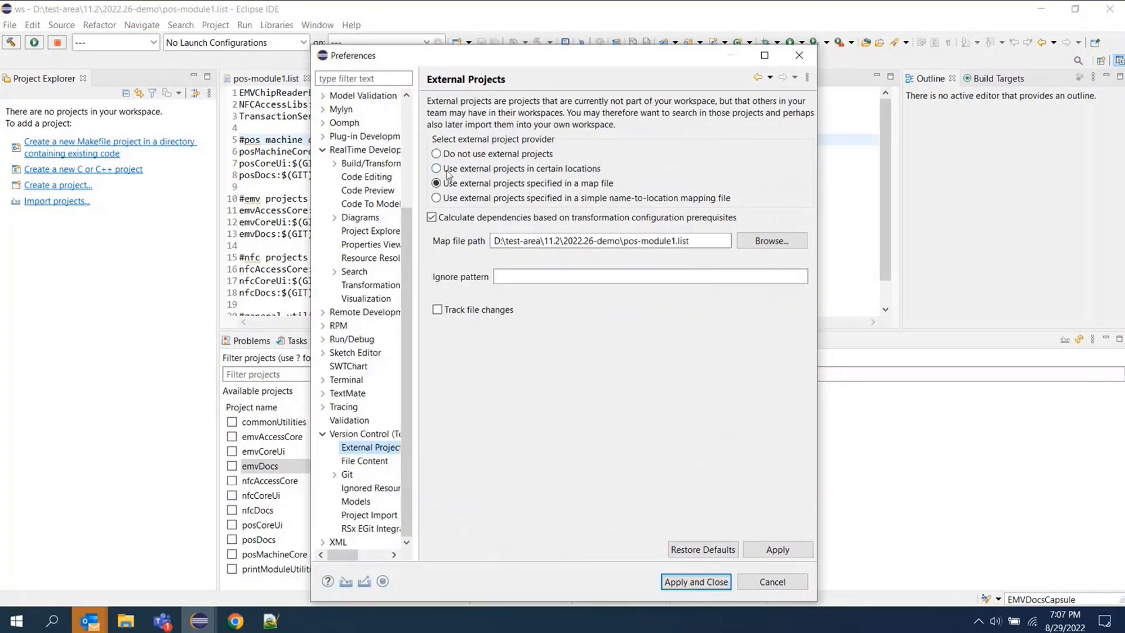
{"action": "left_click", "coordinate": [587, 170]}
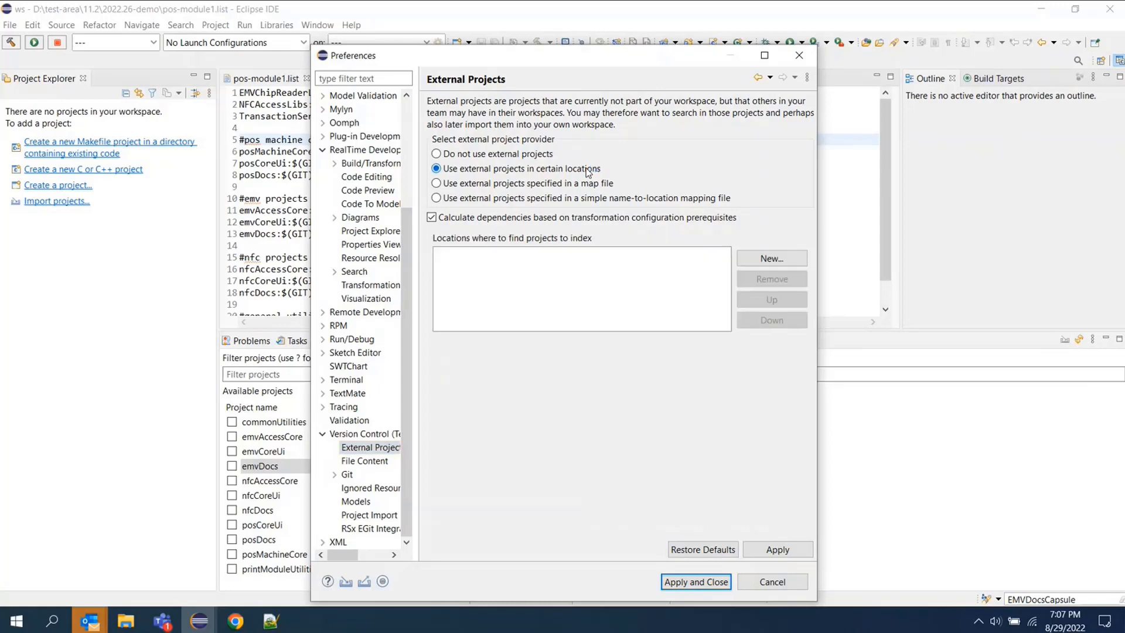
{"action": "left_click", "coordinate": [495, 185]}
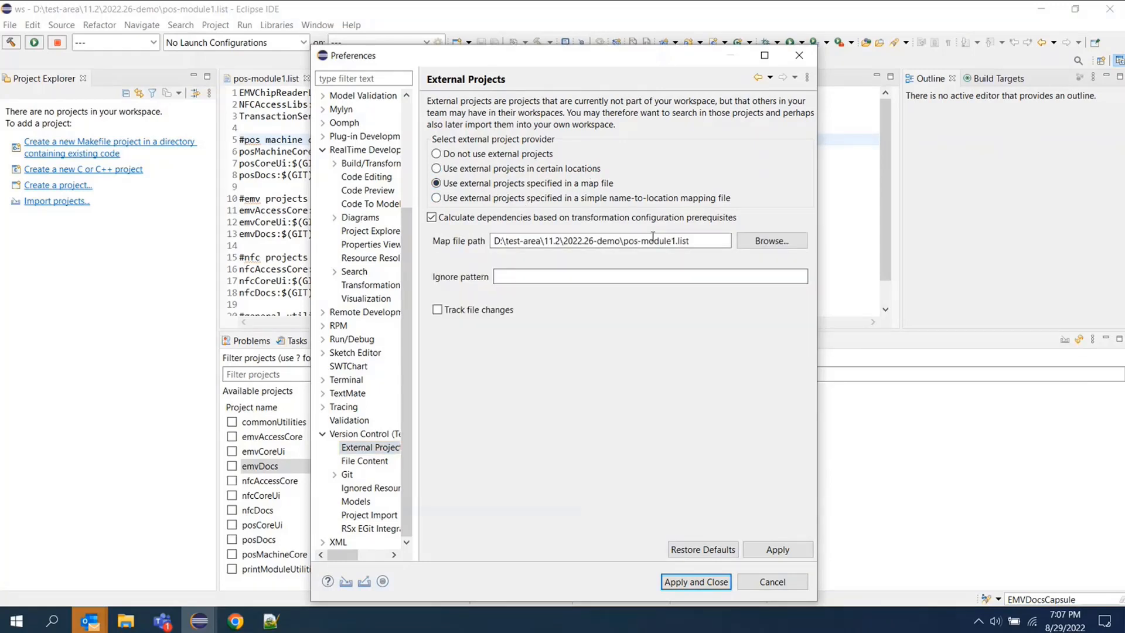
{"action": "left_click_drag", "start_coordinate": [621, 245], "coordinate": [488, 244]}
{"action": "key", "text": "ctrl+c"}
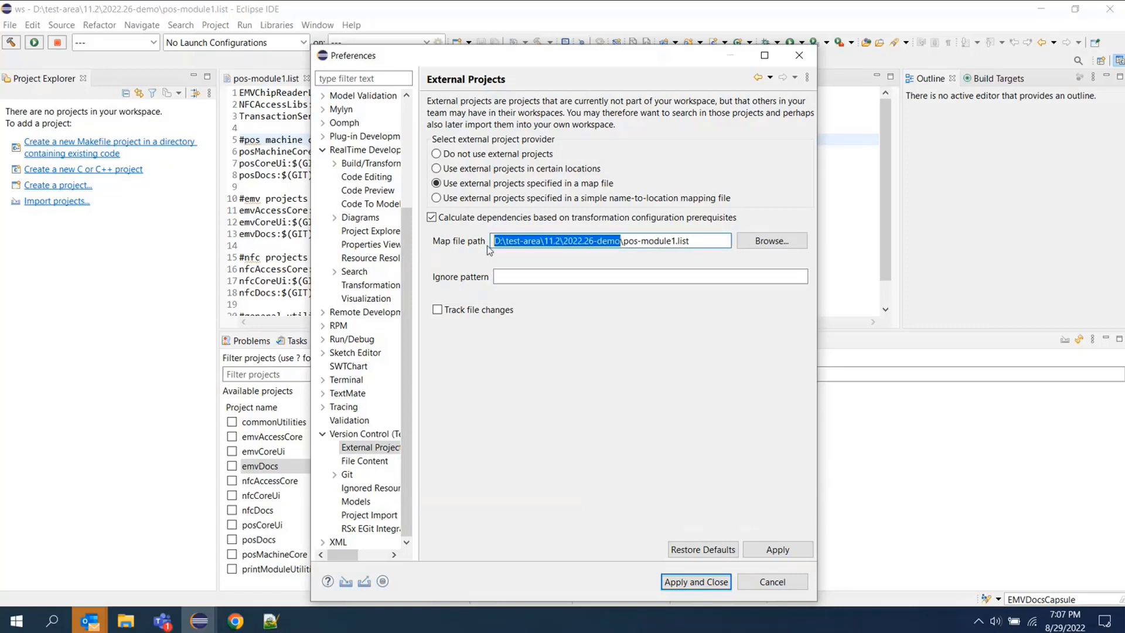
{"action": "left_click", "coordinate": [484, 170]}
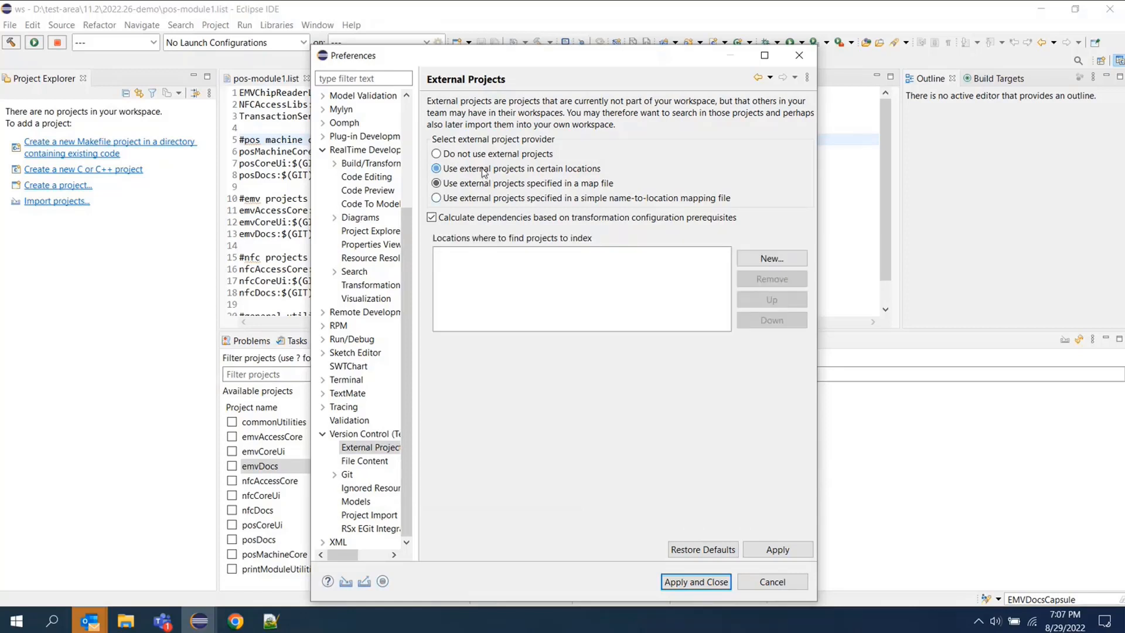
Step: Add D:\test-area\11.2\2022.26-demo\git-repo\pos-module1 as the location where to find projects to index, and apply the preferences
{"action": "left_click", "coordinate": [771, 258]}
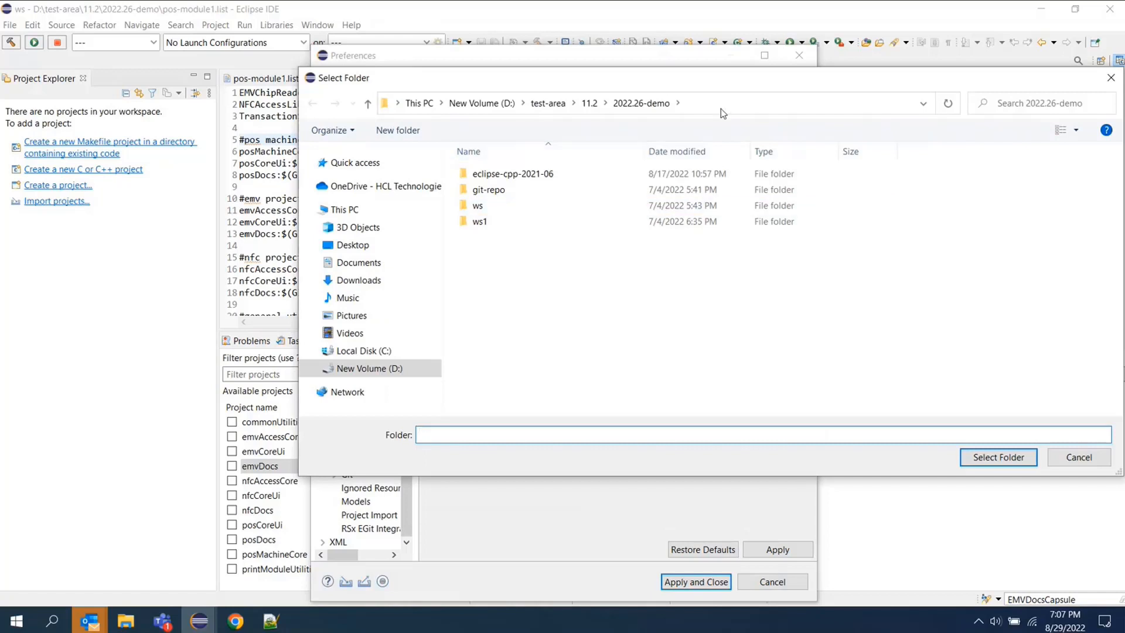
{"action": "left_click", "coordinate": [753, 95]}
{"action": "key", "text": "ctrl+v"}
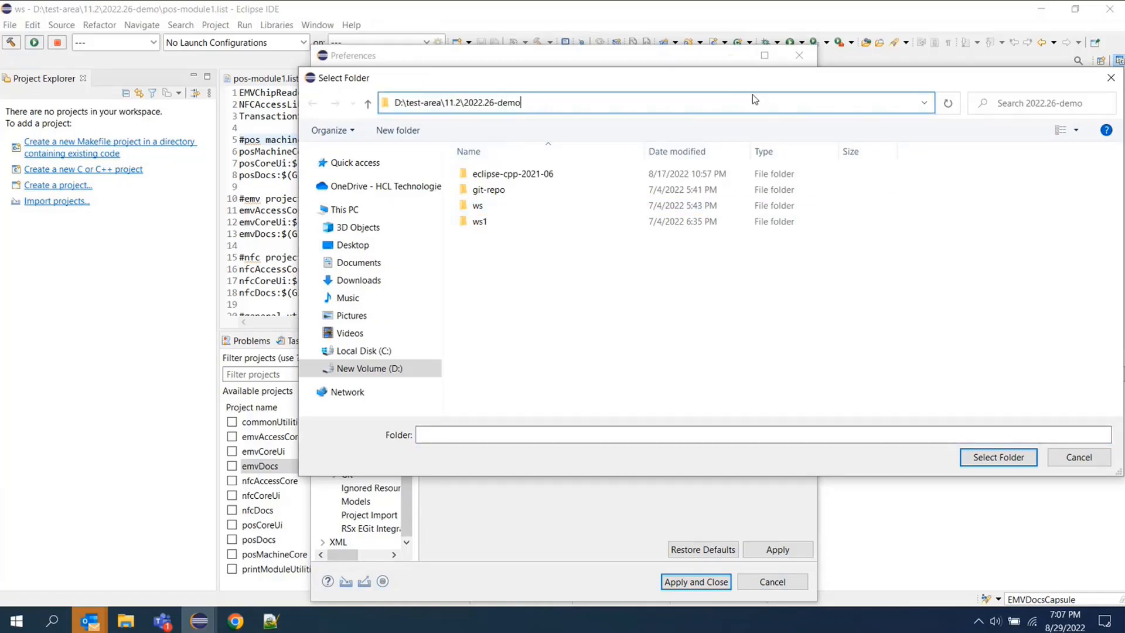
{"action": "double_click", "coordinate": [507, 190]}
{"action": "double_click", "coordinate": [542, 177]}
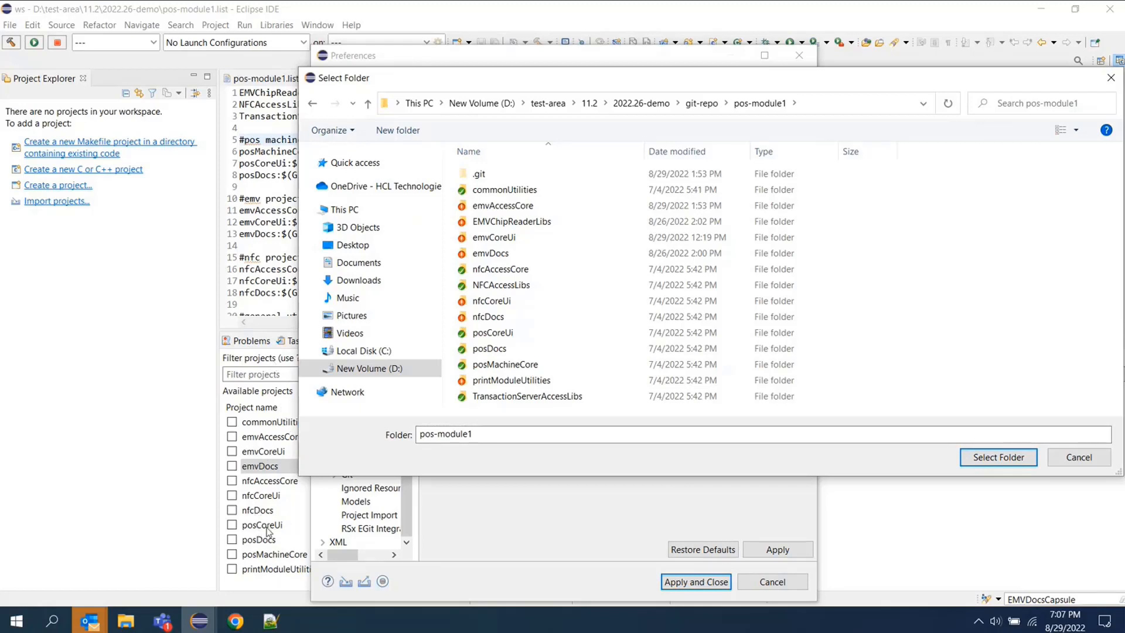
{"action": "left_click", "coordinate": [1001, 462]}
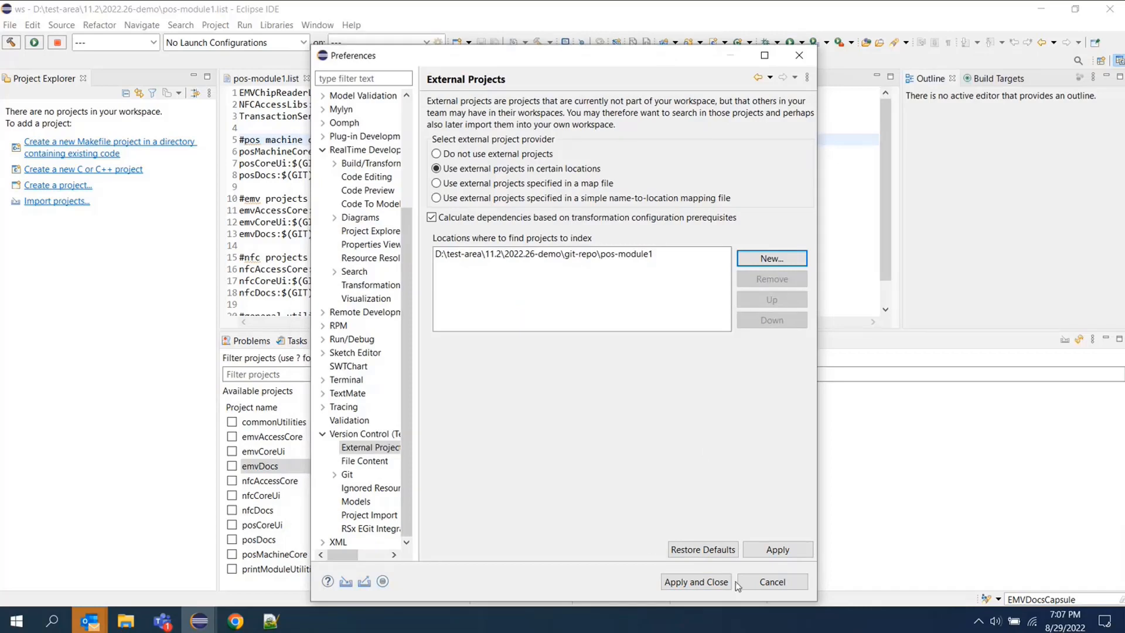
{"action": "left_click", "coordinate": [721, 582]}
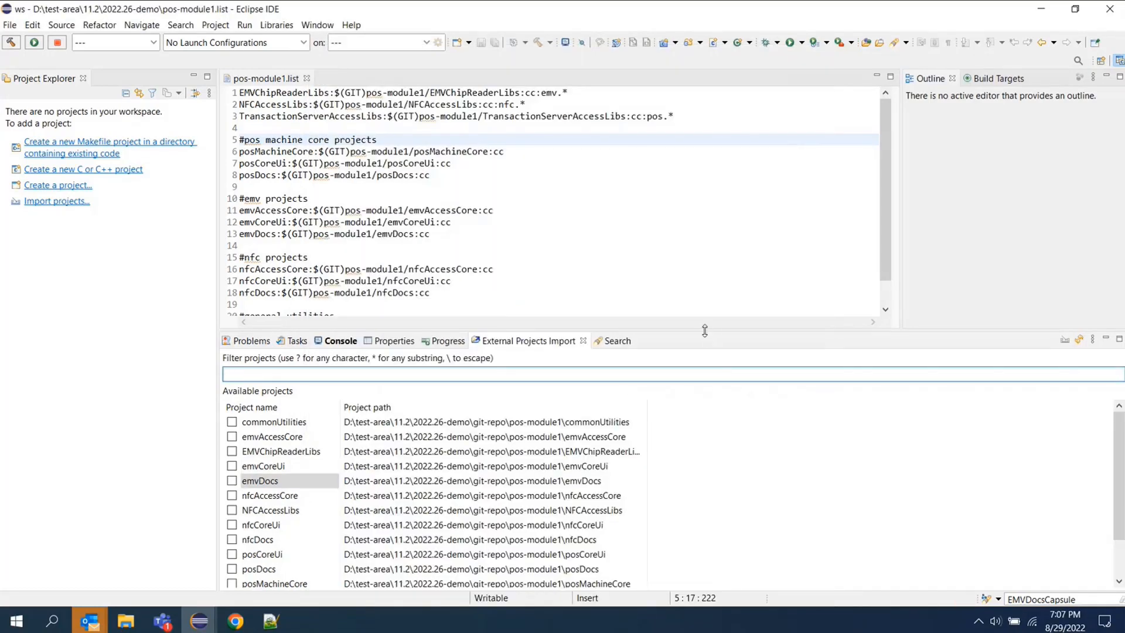
Step: Enlarge the available projects list, fit the project name column to its contents, and select TransactionServerAccessLibs
{"action": "left_click_drag", "start_coordinate": [705, 331], "coordinate": [703, 252]}
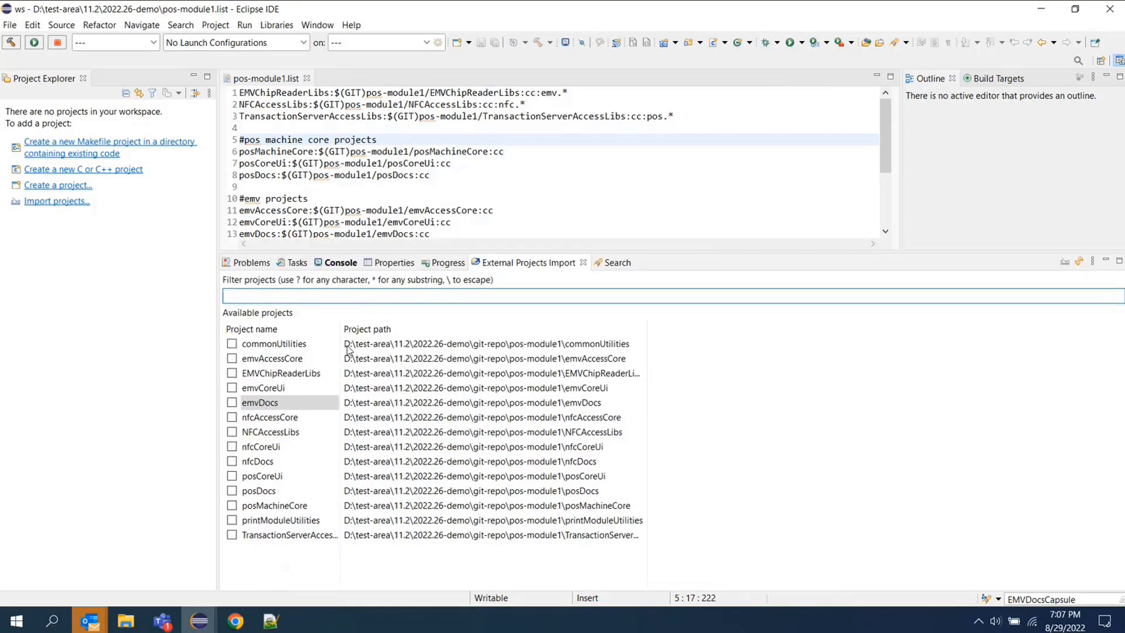
{"action": "double_click", "coordinate": [340, 329]}
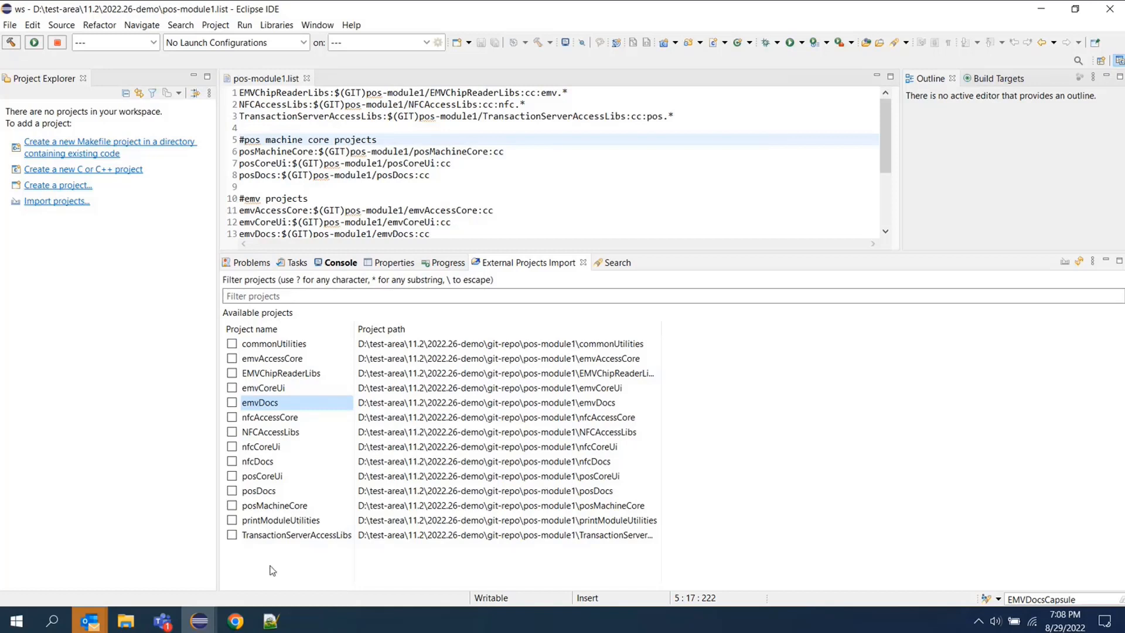
{"action": "left_click", "coordinate": [295, 538]}
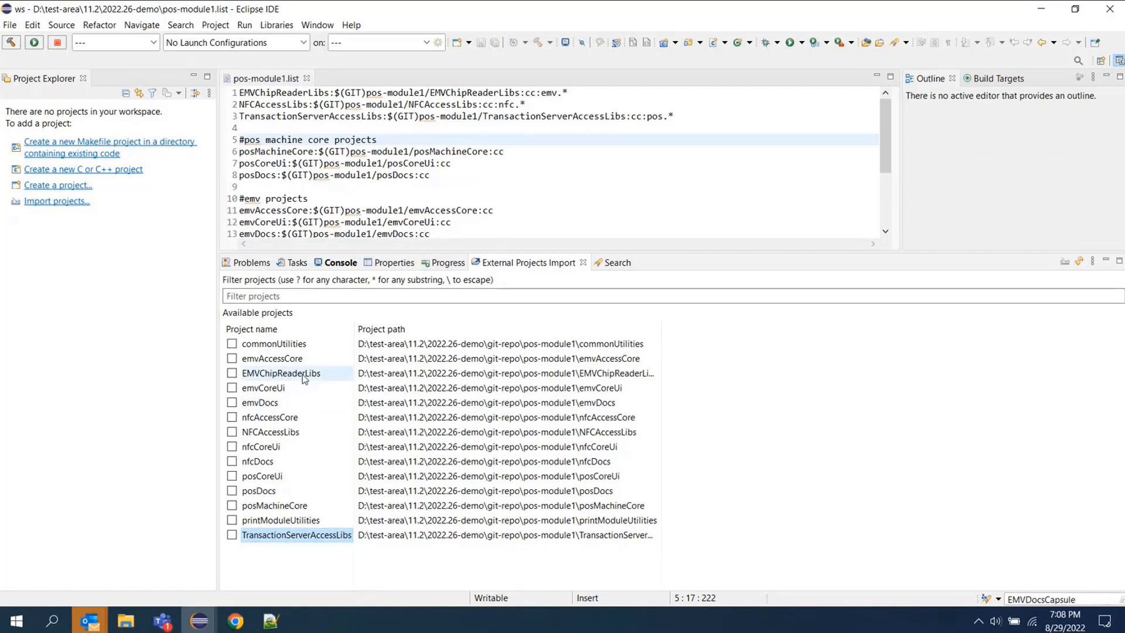
Step: Review the project provider, dependency option and indexed location in the External Projects preferences, leaving without changes
{"action": "left_click", "coordinate": [317, 26]}
{"action": "left_click", "coordinate": [338, 138]}
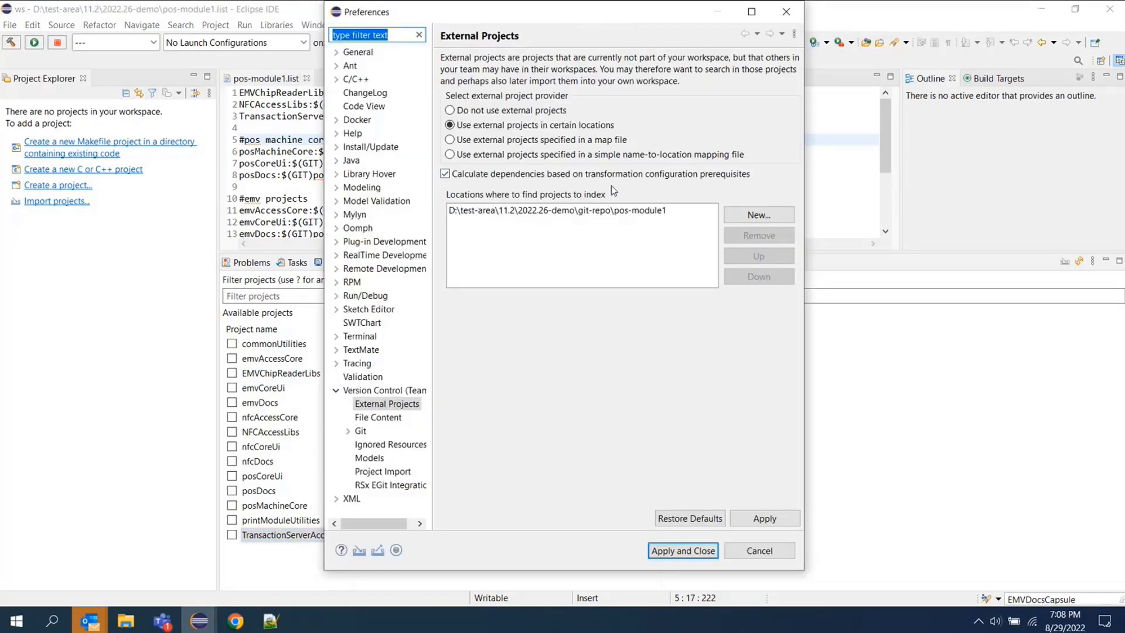
{"action": "left_click", "coordinate": [743, 550]}
Step: Import emvDocs with its calculated prerequisite projects and compare EMVChipReaderLibs in the available projects with the map file
{"action": "left_click", "coordinate": [262, 403]}
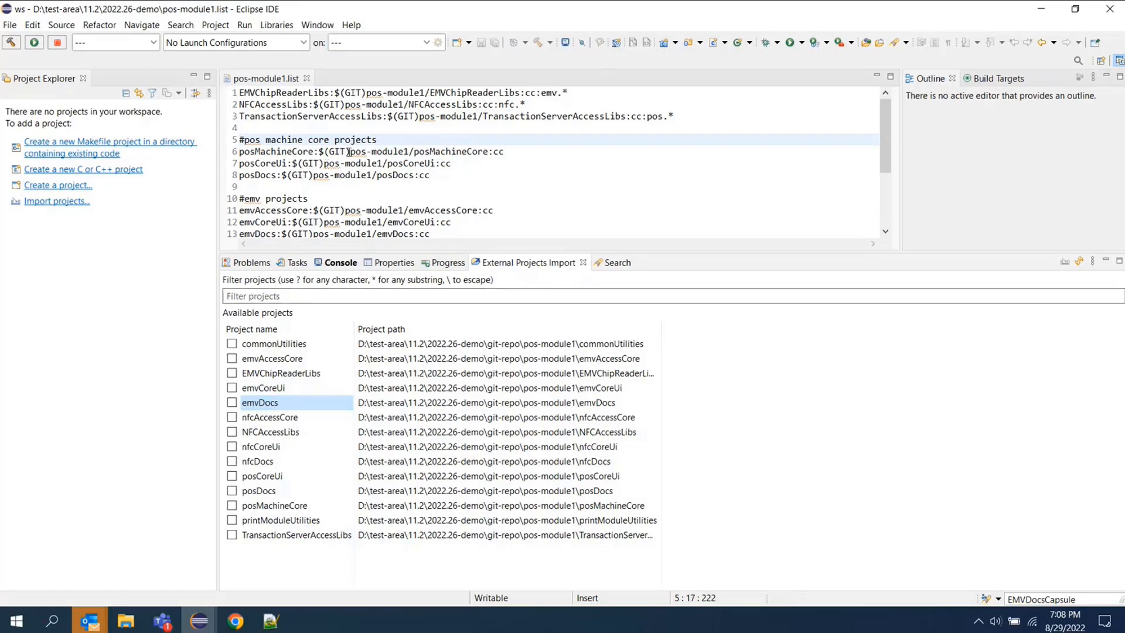
{"action": "left_click", "coordinate": [232, 403]}
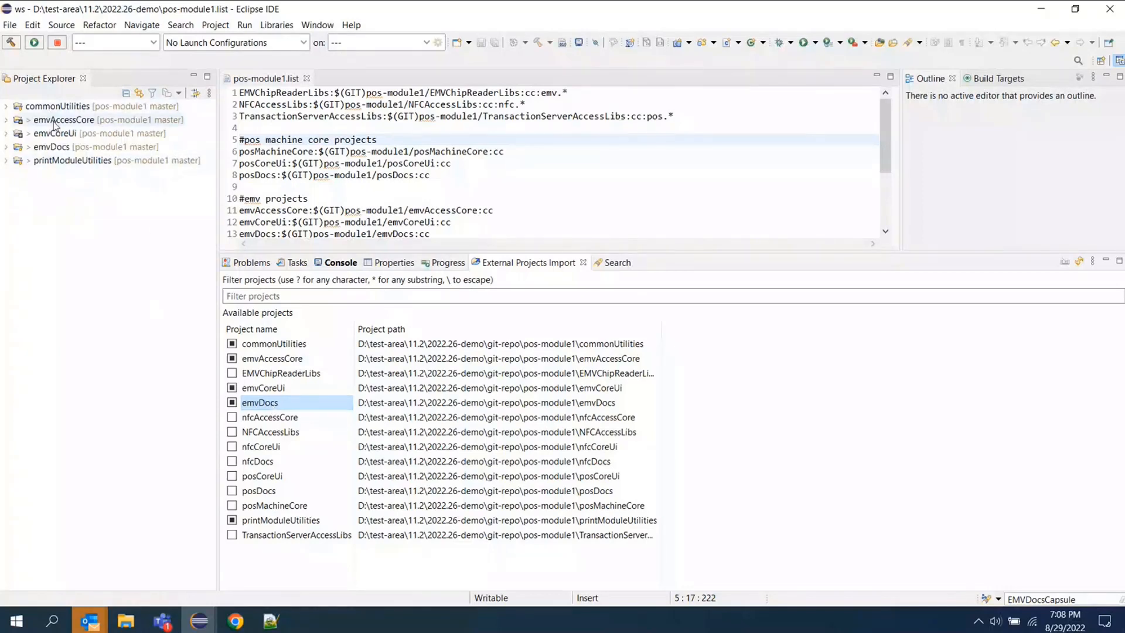
{"action": "left_click", "coordinate": [293, 378]}
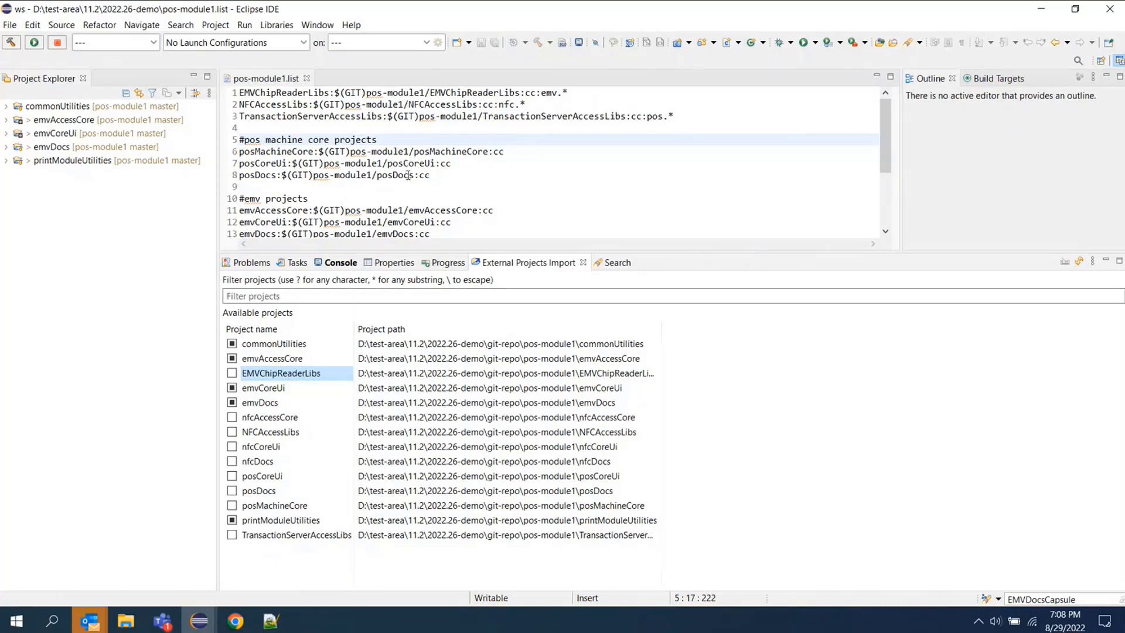
{"action": "double_click", "coordinate": [349, 139]}
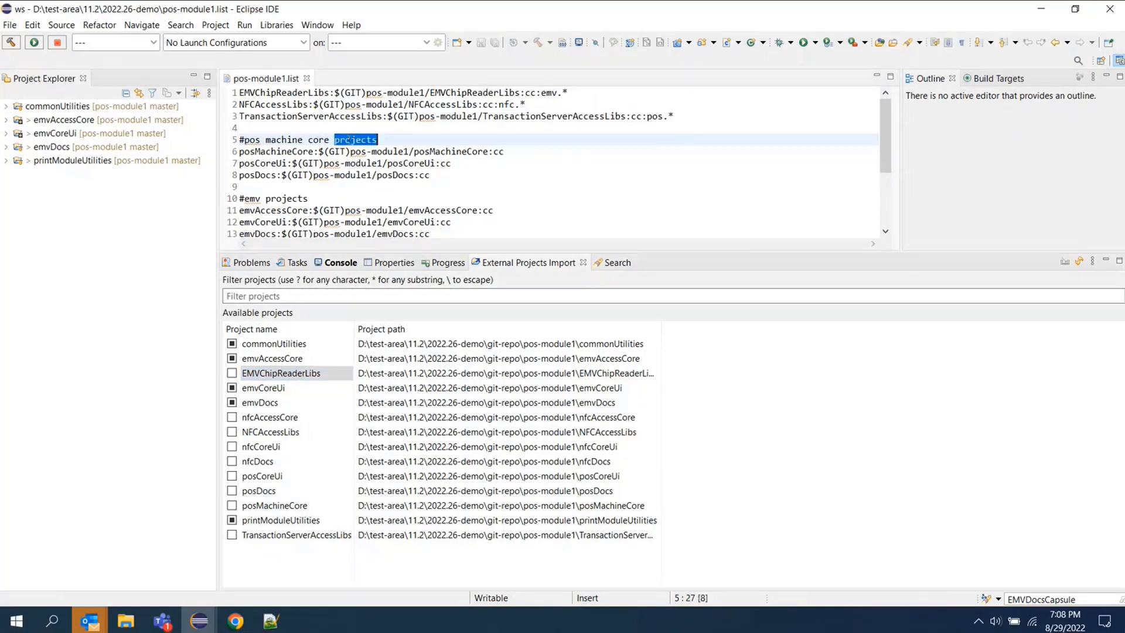
{"action": "left_click", "coordinate": [309, 140]}
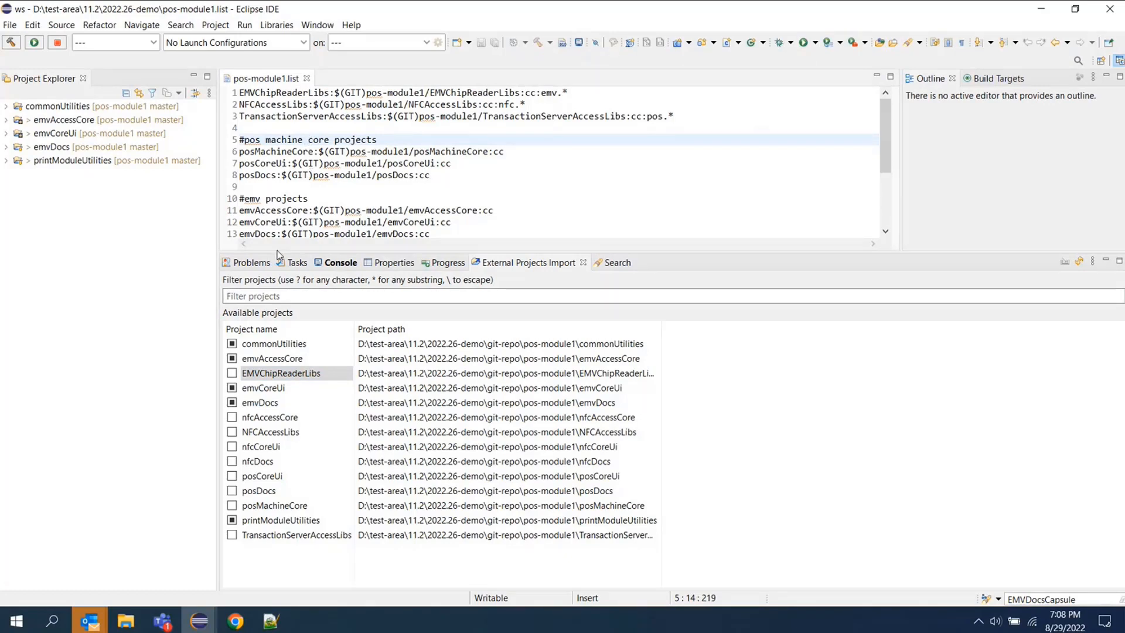
{"action": "left_click", "coordinate": [310, 375]}
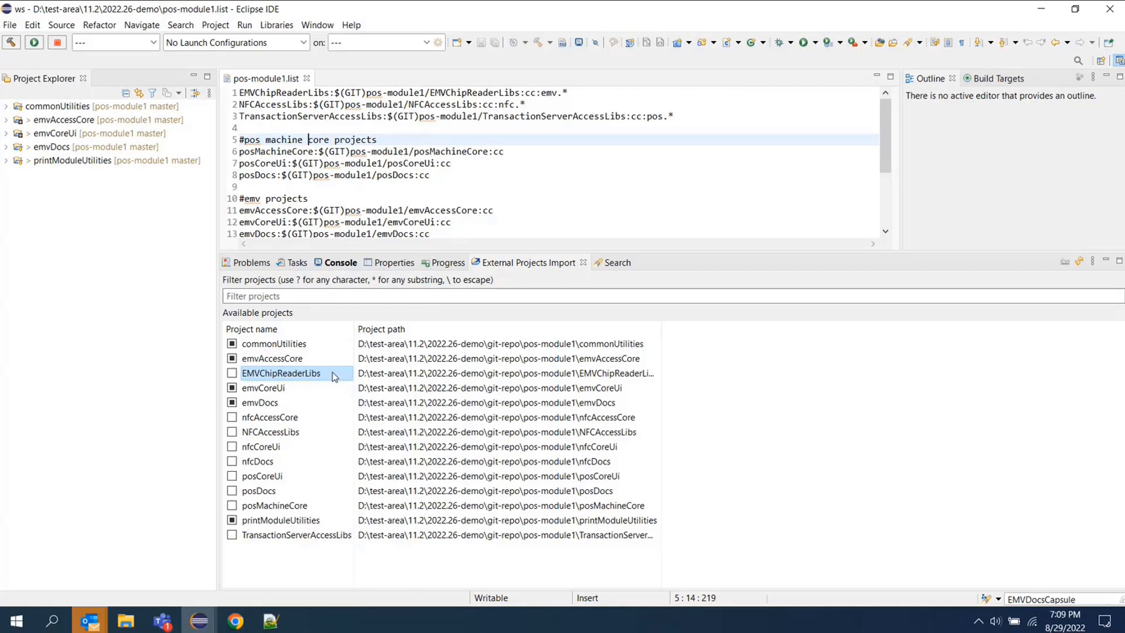
Step: Delete all projects from printModuleUtilities up to commonUtilities from the workspace
{"action": "left_click", "coordinate": [120, 161]}
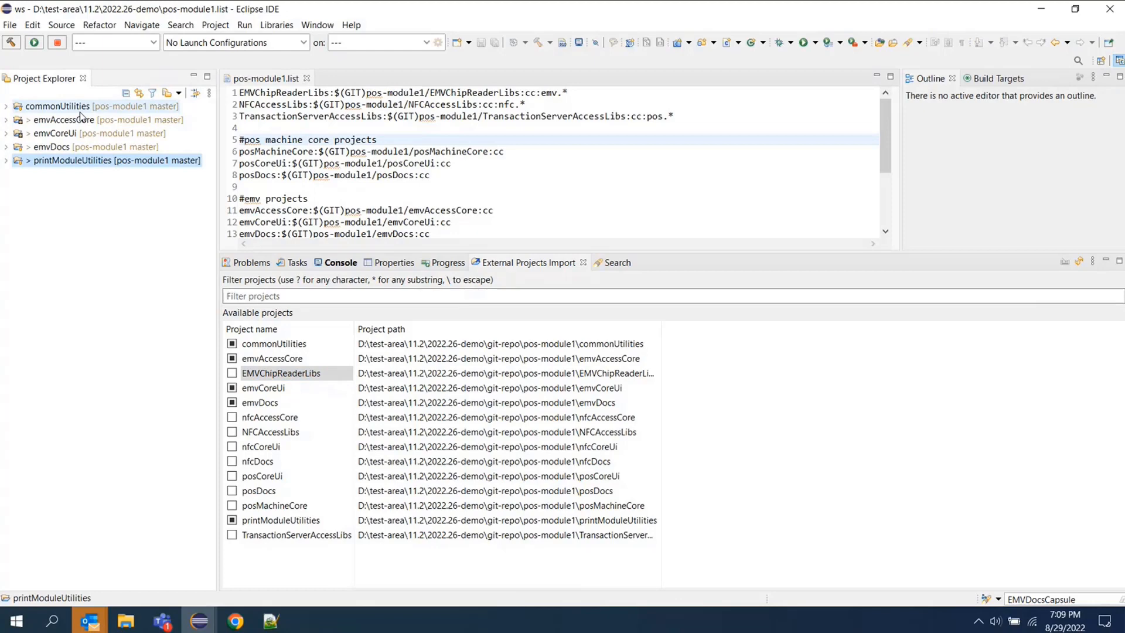
{"action": "left_click", "coordinate": [81, 109], "text": "shift"}
{"action": "right_click", "coordinate": [81, 111]}
{"action": "left_click", "coordinate": [151, 241]}
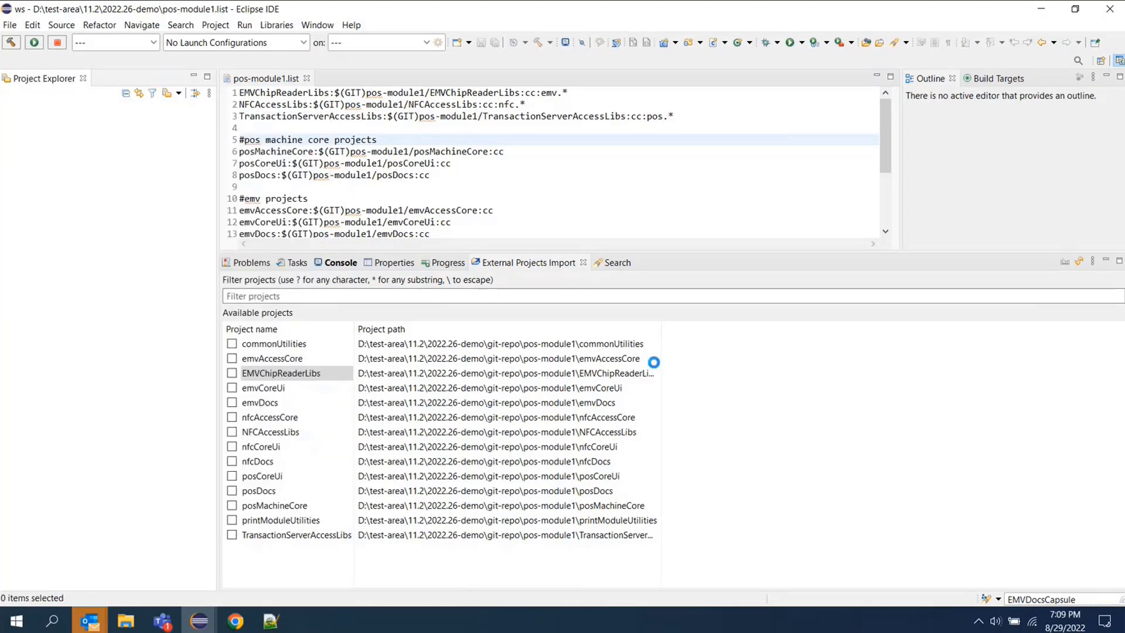
Step: Switch the external project provider to a simple name-to-location mapping file and choose pos-module1.list from the 2022.26-demo folder
{"action": "left_click", "coordinate": [318, 25]}
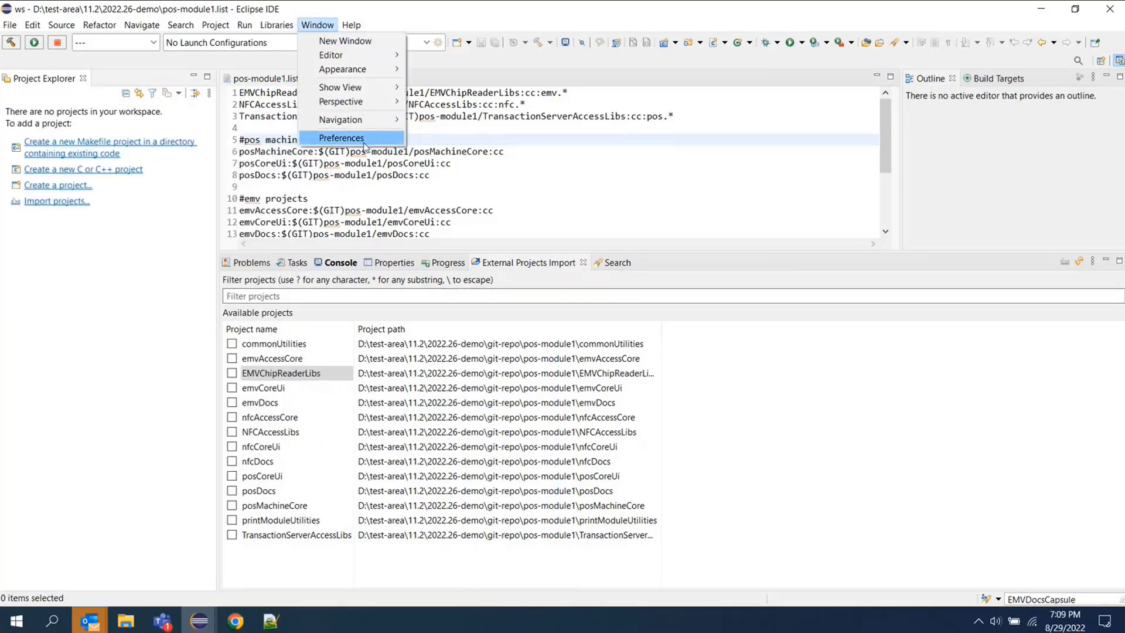
{"action": "left_click", "coordinate": [364, 141]}
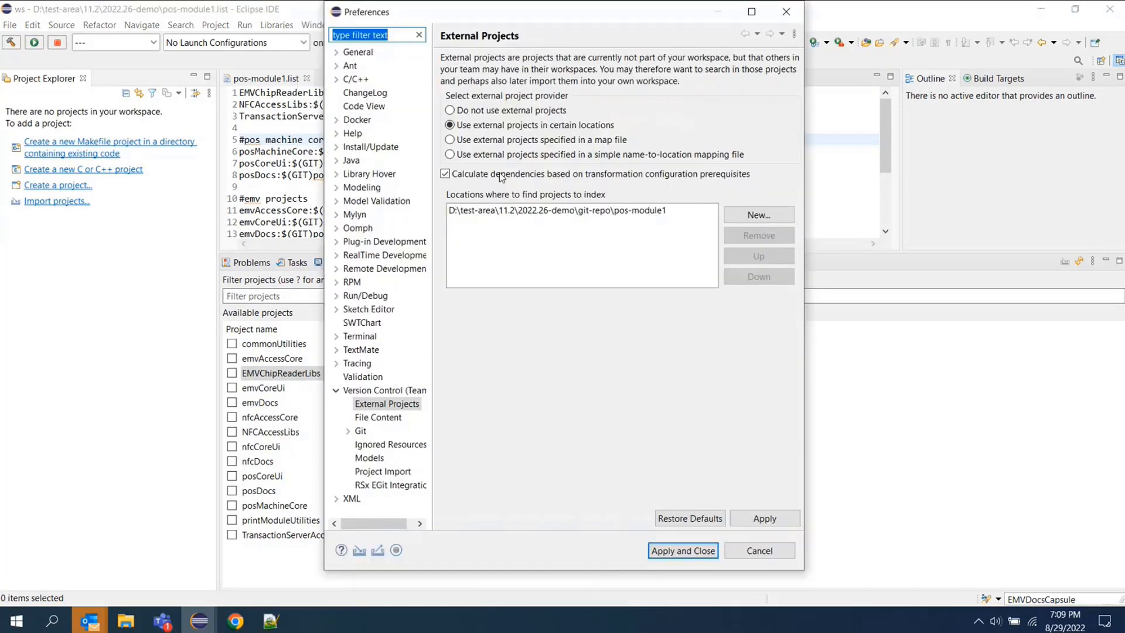
{"action": "left_click", "coordinate": [519, 154]}
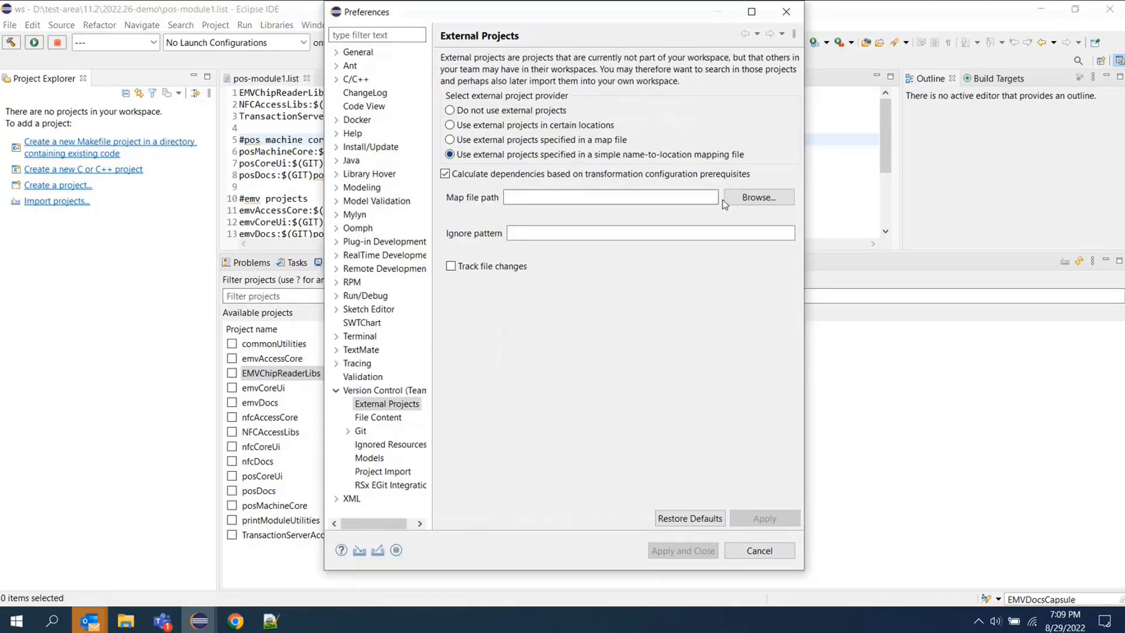
{"action": "left_click", "coordinate": [764, 202]}
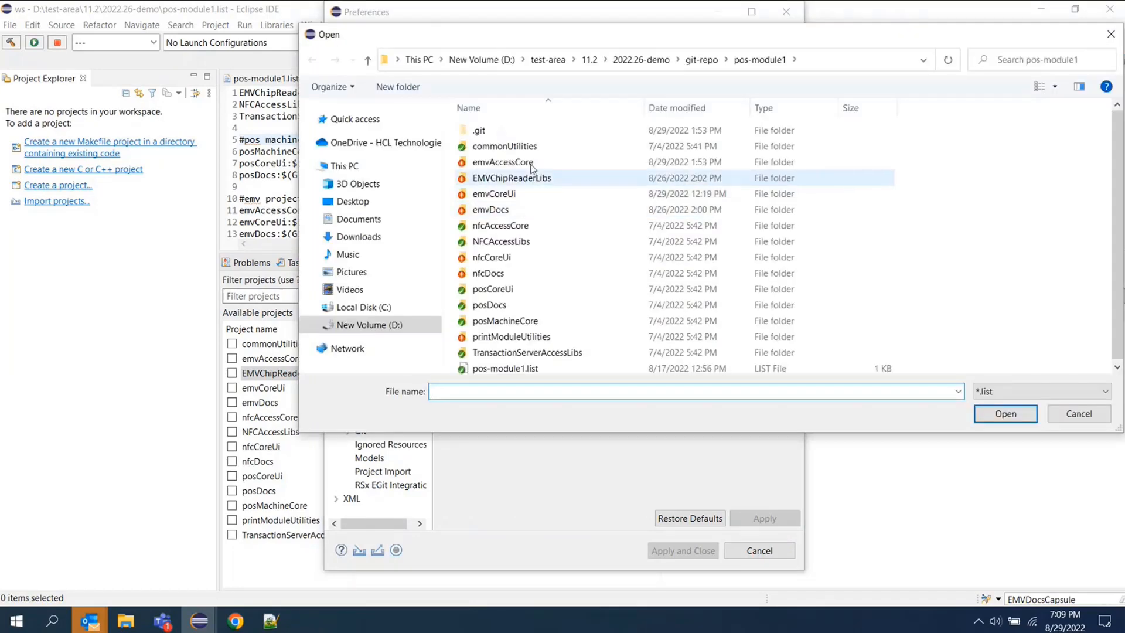
{"action": "left_click", "coordinate": [702, 62]}
{"action": "left_click", "coordinate": [641, 61]}
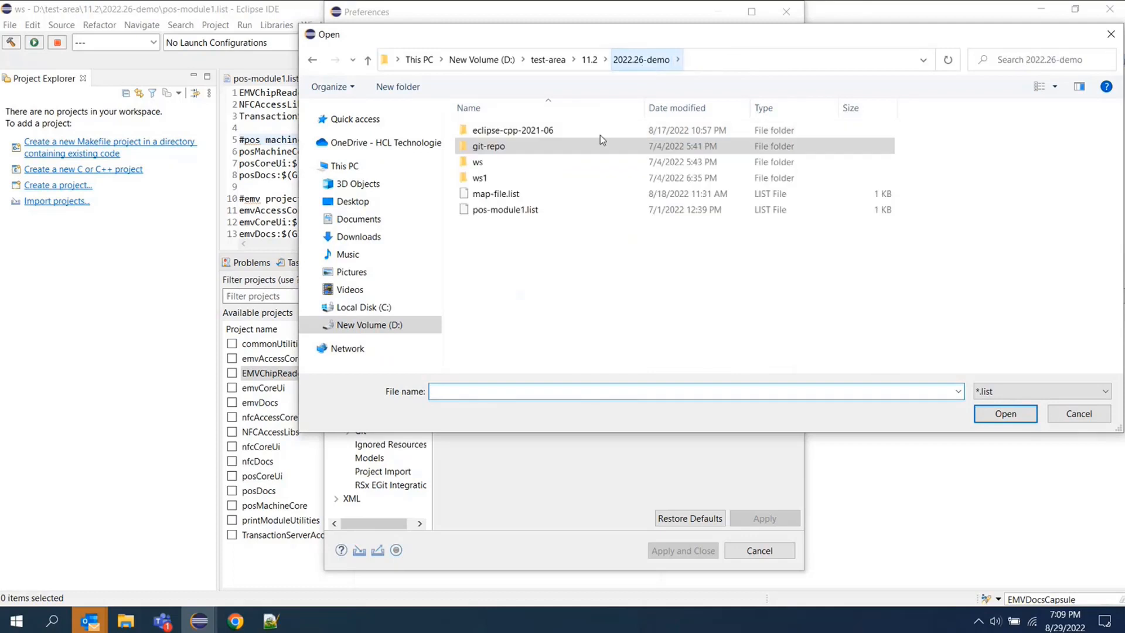
{"action": "left_click", "coordinate": [534, 211]}
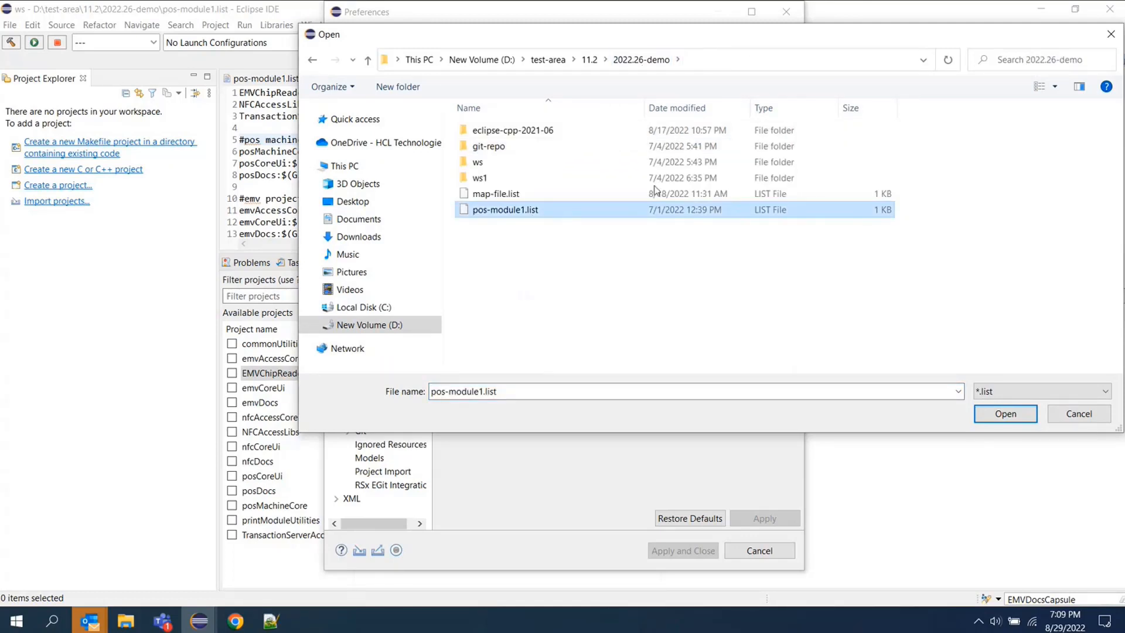
{"action": "left_click", "coordinate": [728, 65]}
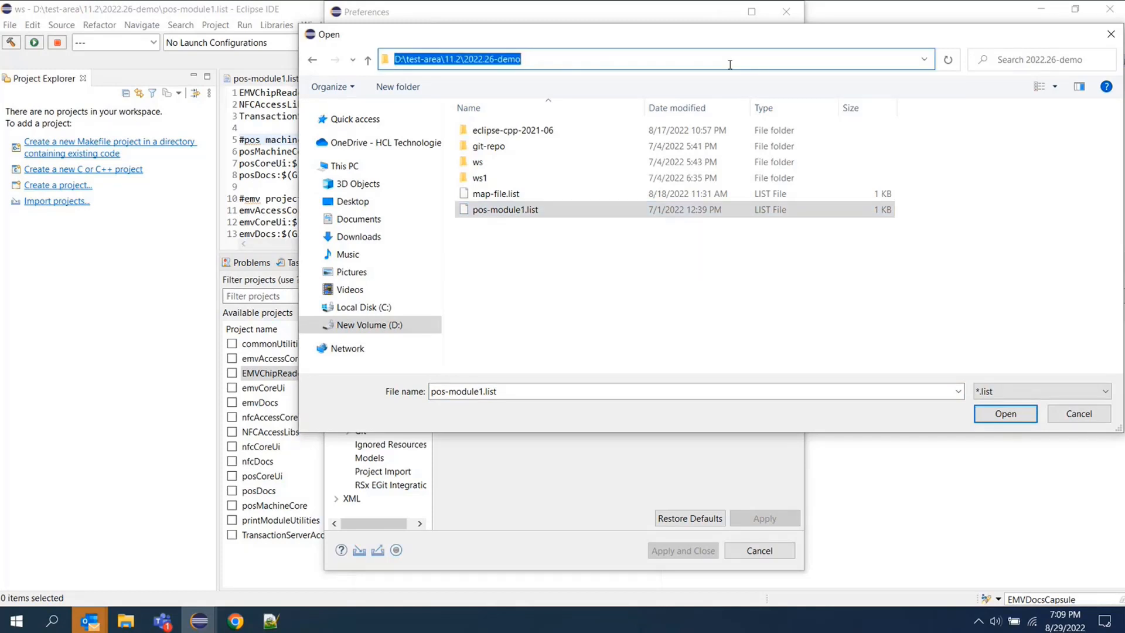
{"action": "left_click", "coordinate": [1005, 414]}
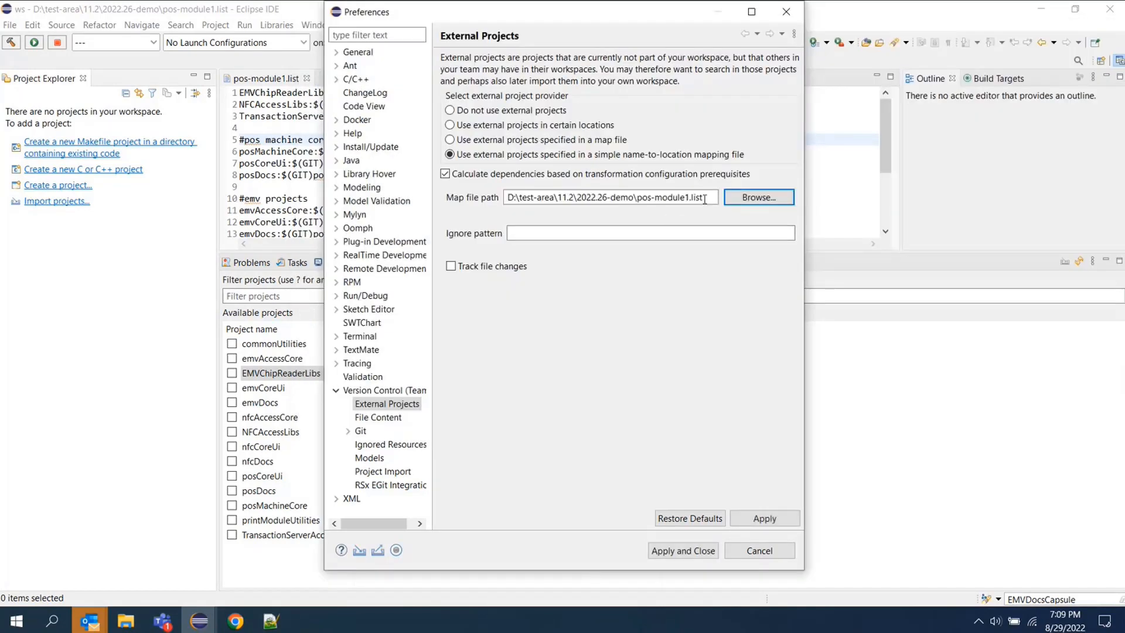
Step: Replace the chosen mapping file with map-file.list from the 2022.26-demo folder and apply the External Projects preferences
{"action": "left_click", "coordinate": [750, 197]}
{"action": "double_click", "coordinate": [492, 194]}
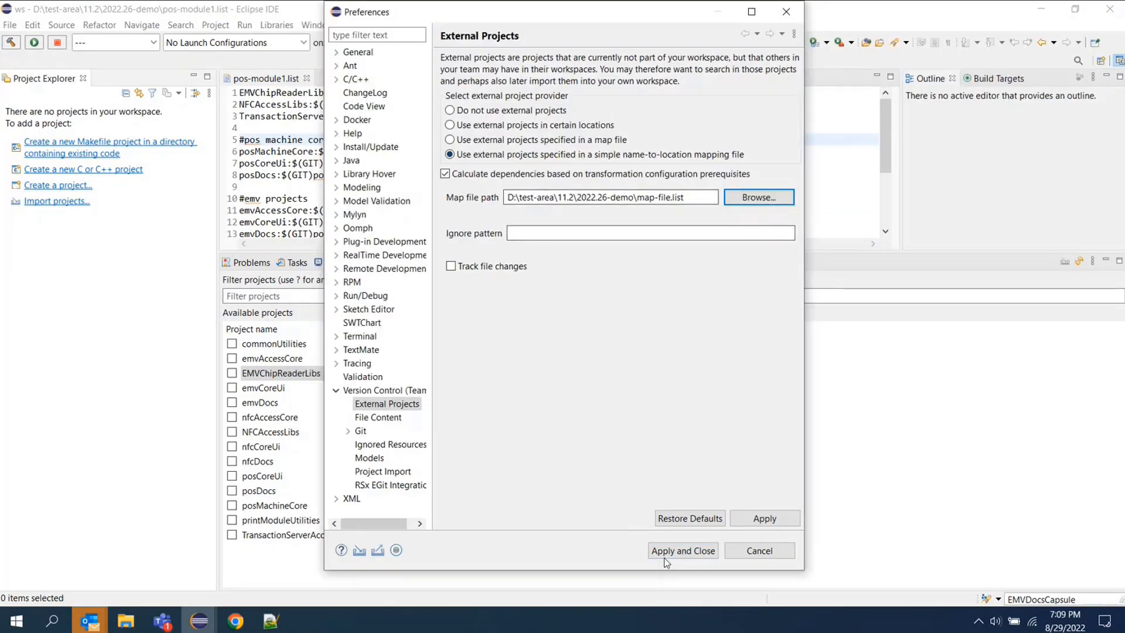
{"action": "left_click", "coordinate": [683, 550]}
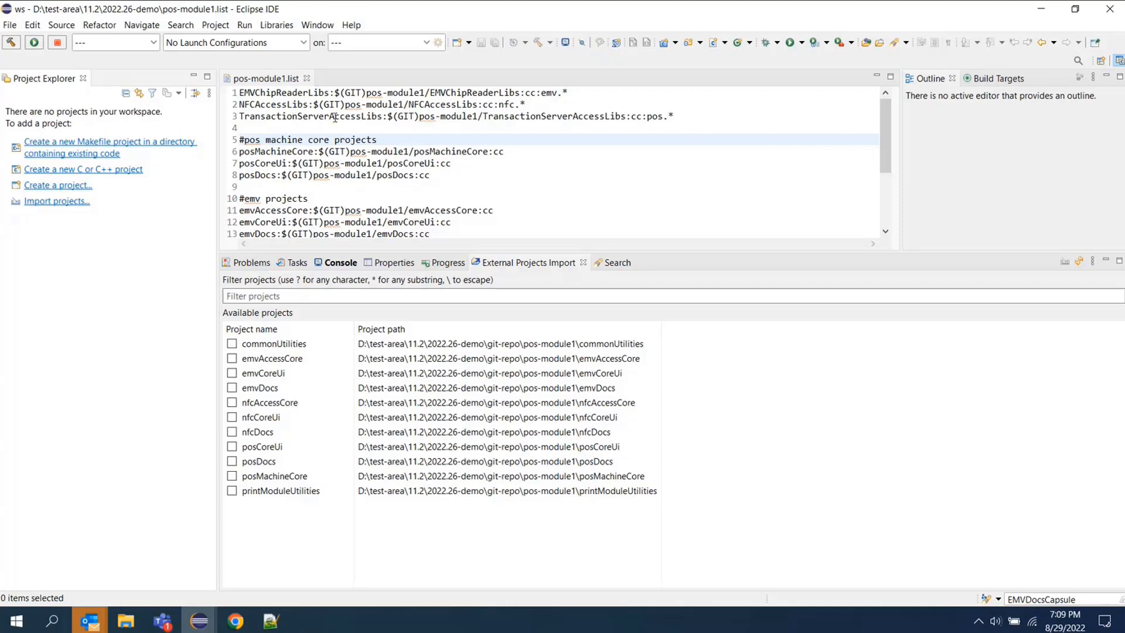
Step: Open map-file.list from the 2022.26-demo folder in the editor and enlarge the editor area to show all its entries
{"action": "left_click", "coordinate": [11, 26]}
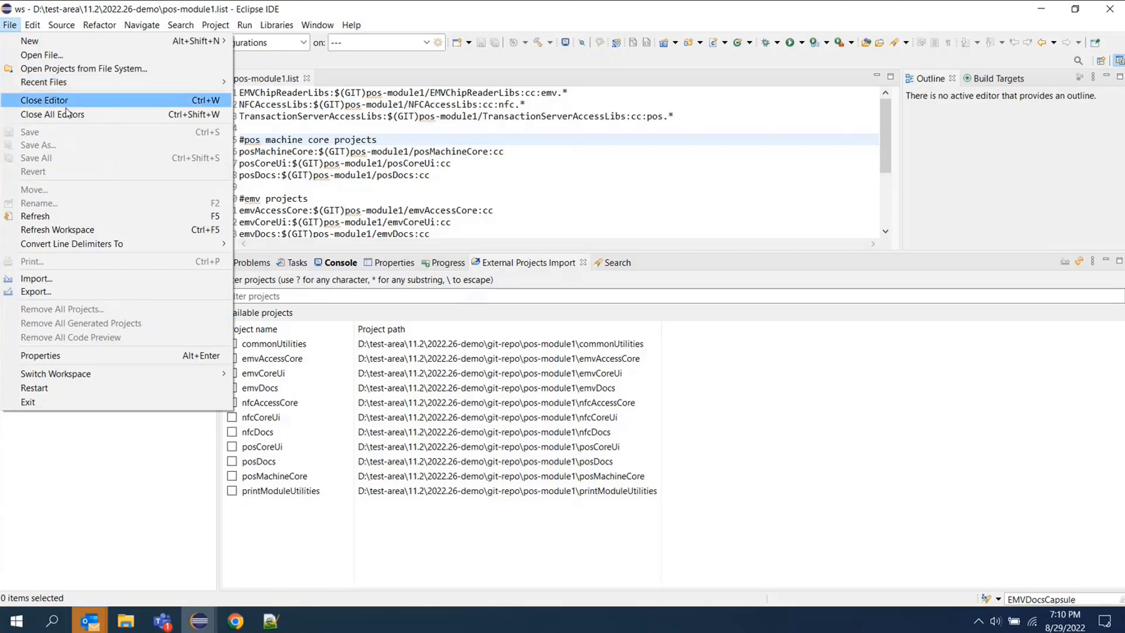
{"action": "left_click", "coordinate": [71, 58]}
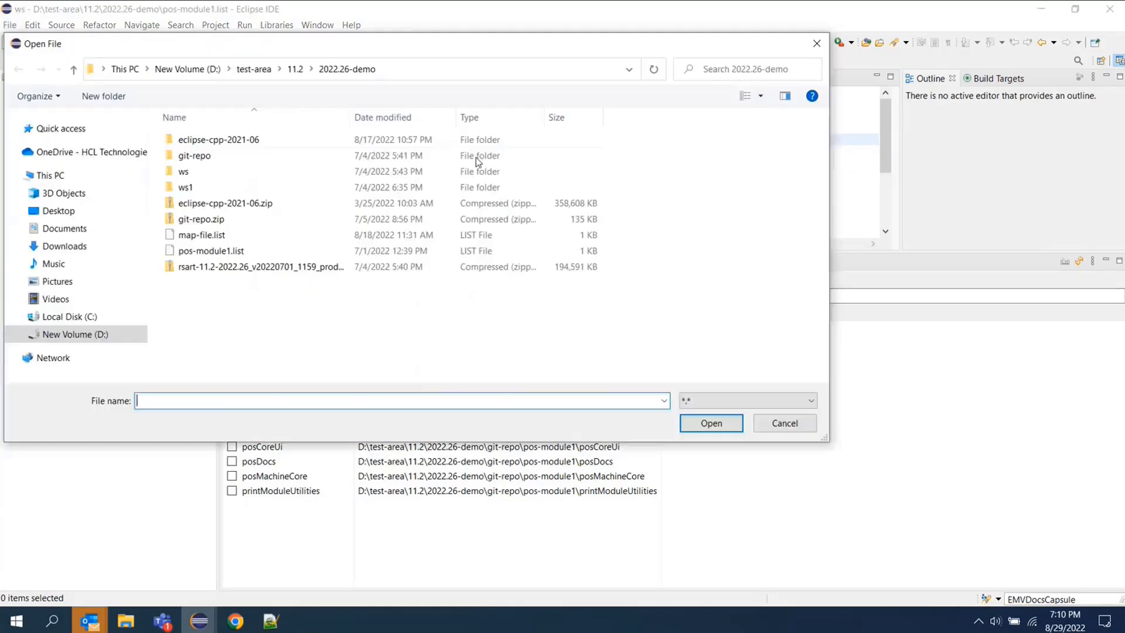
{"action": "double_click", "coordinate": [239, 240]}
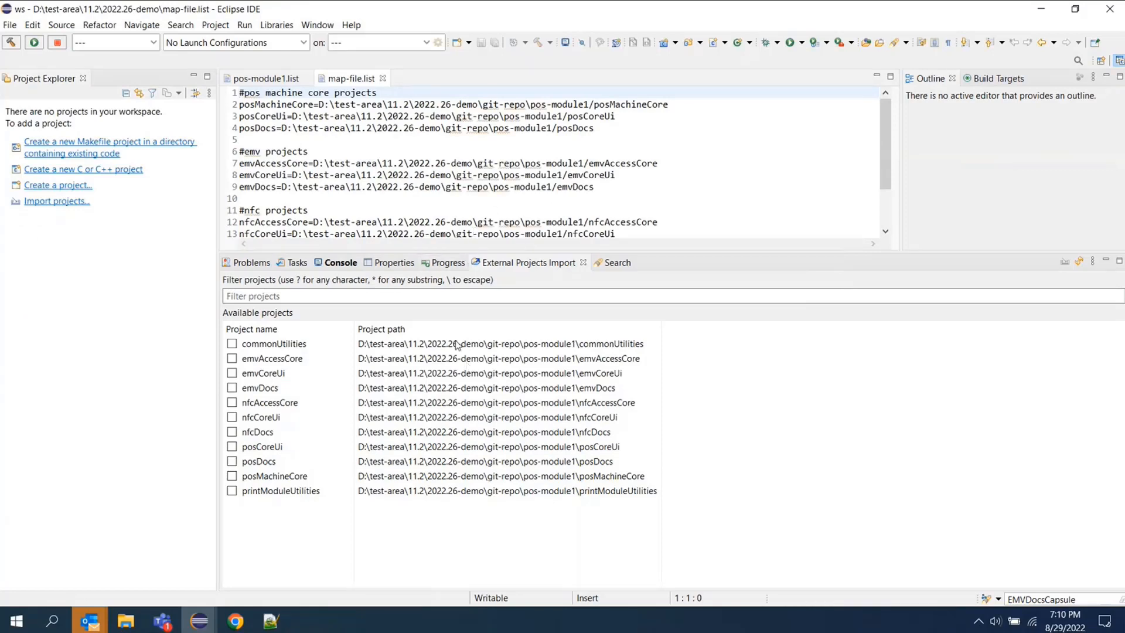
{"action": "left_click_drag", "start_coordinate": [464, 251], "coordinate": [464, 381]}
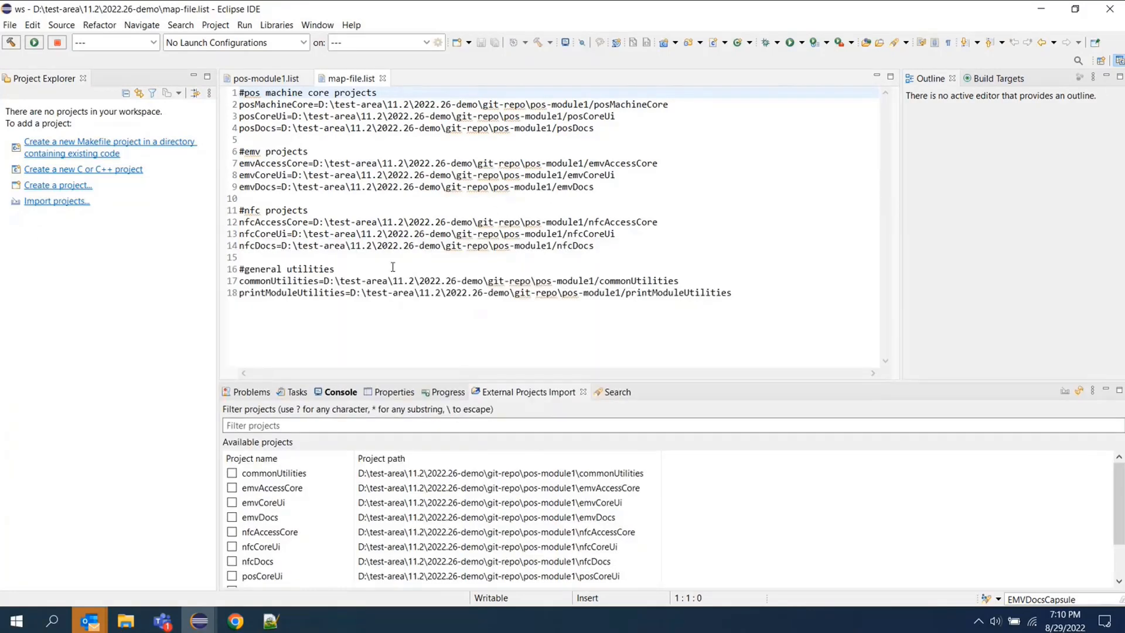
Step: Review the mapping file path in the External Projects preferences, leaving without changes
{"action": "left_click", "coordinate": [325, 26]}
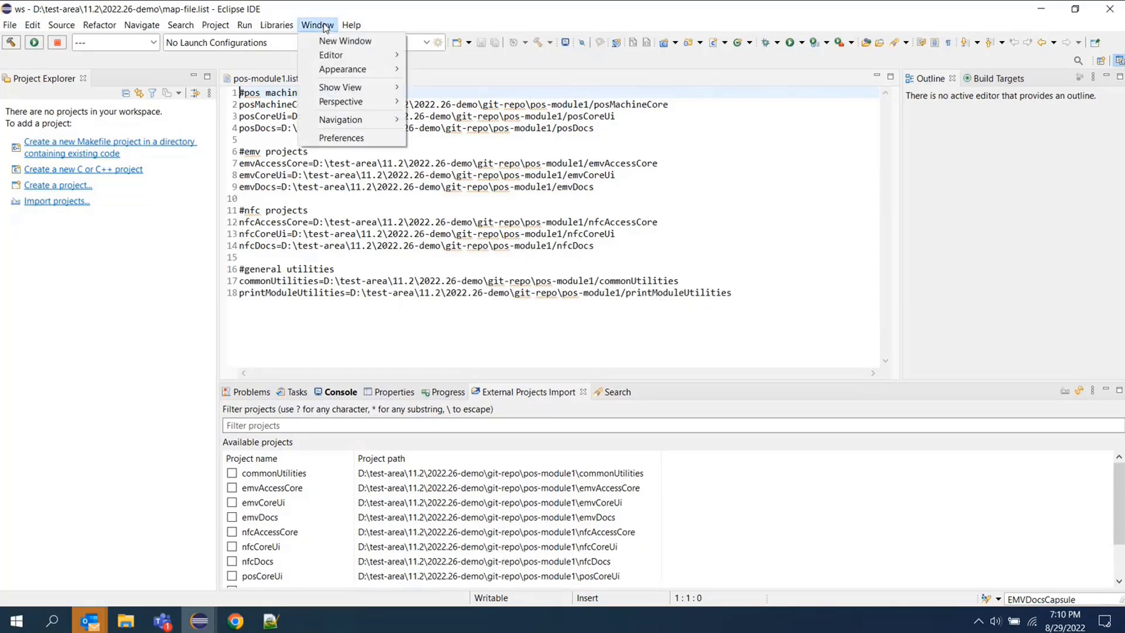
{"action": "left_click", "coordinate": [347, 137]}
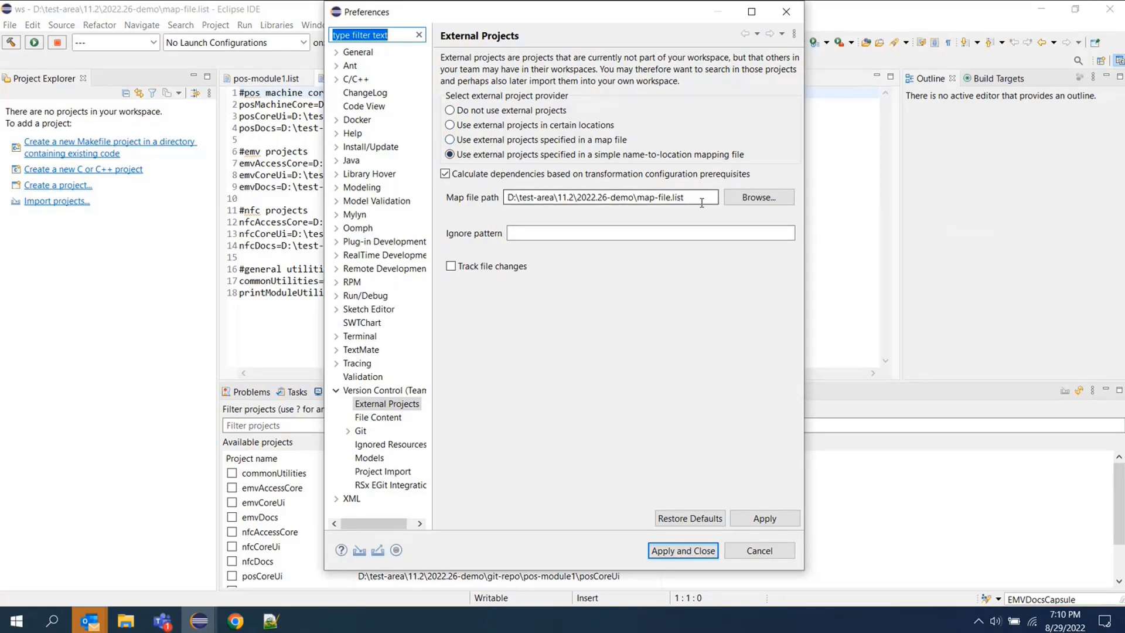
{"action": "left_click", "coordinate": [754, 555]}
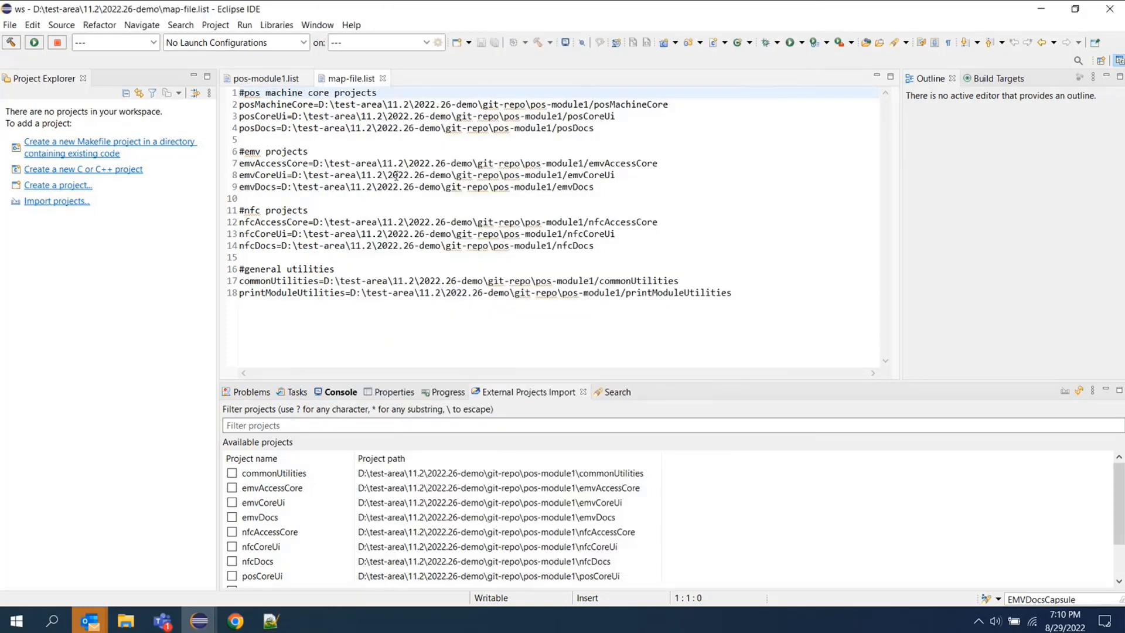
Step: Examine the emvAccessCore entry in map-file.list, highlighting its project name and its location path
{"action": "left_click_drag", "start_coordinate": [313, 164], "coordinate": [685, 163]}
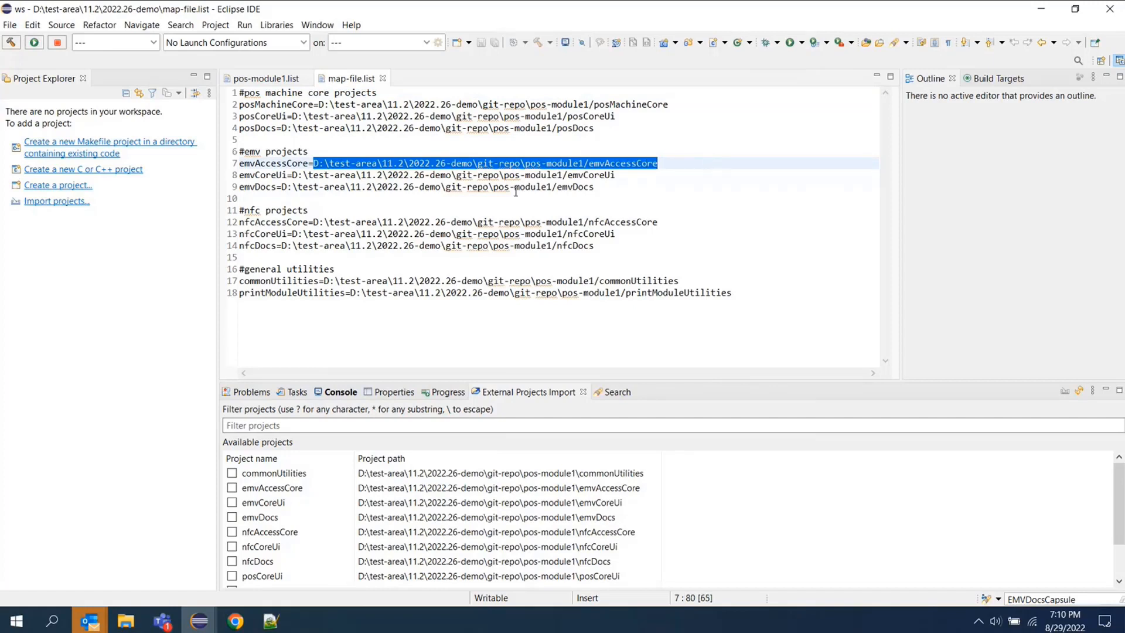
{"action": "double_click", "coordinate": [298, 164]}
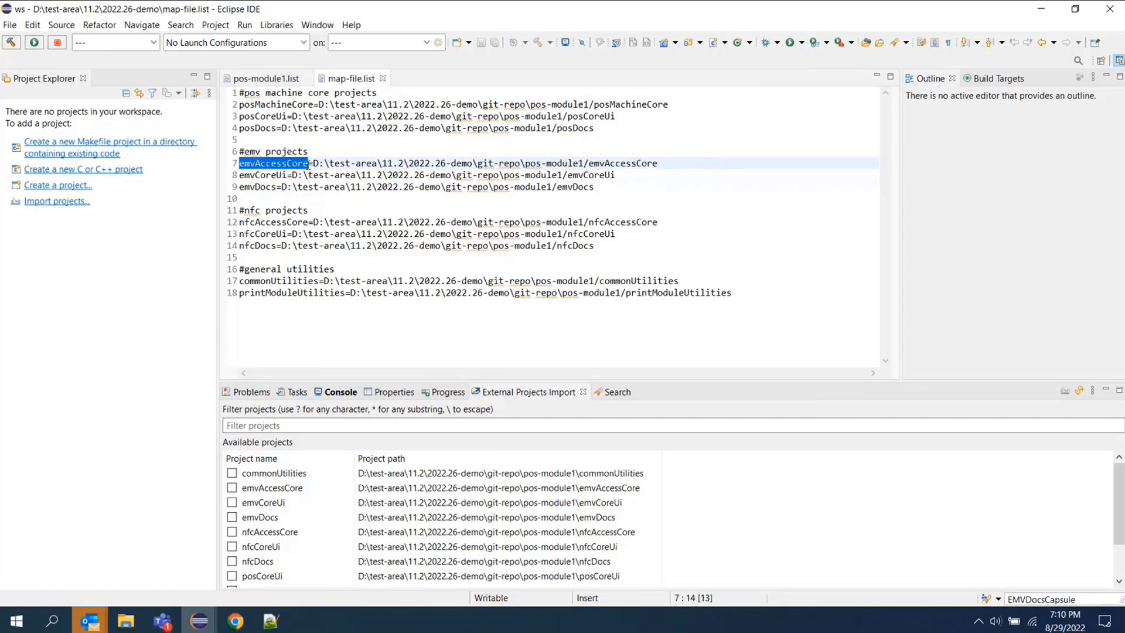
{"action": "left_click_drag", "start_coordinate": [311, 164], "coordinate": [619, 174]}
{"action": "left_click_drag", "start_coordinate": [656, 159], "coordinate": [659, 160]}
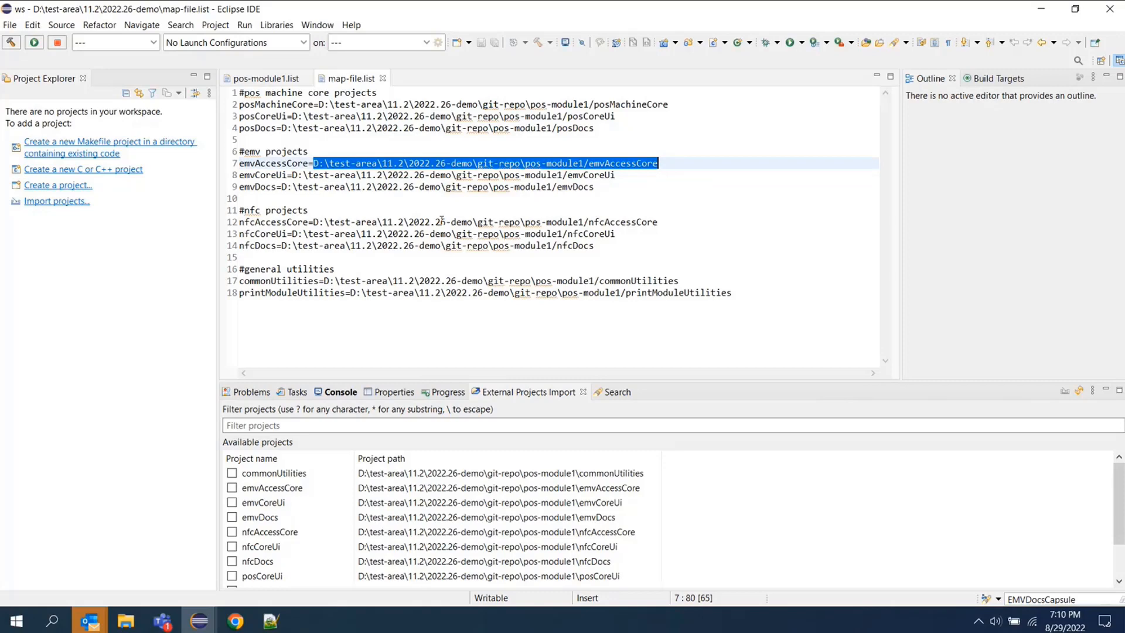
Step: Compare the settings of the map file, certain locations and simple mapping file providers, keeping the simple name-to-location mapping file
{"action": "left_click", "coordinate": [317, 25]}
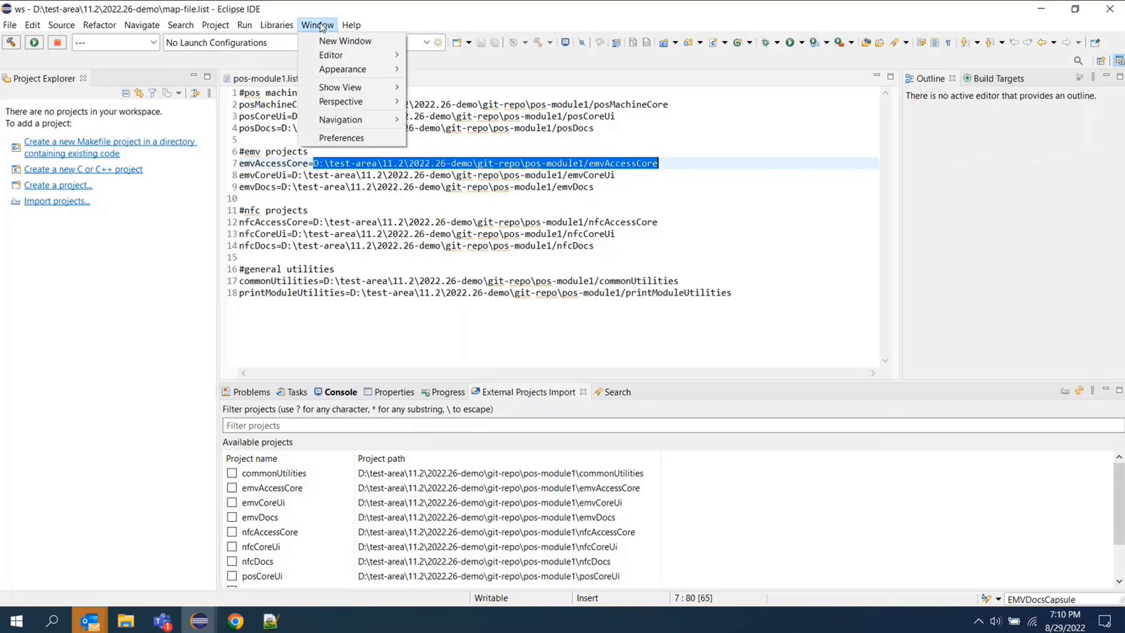
{"action": "left_click", "coordinate": [352, 138]}
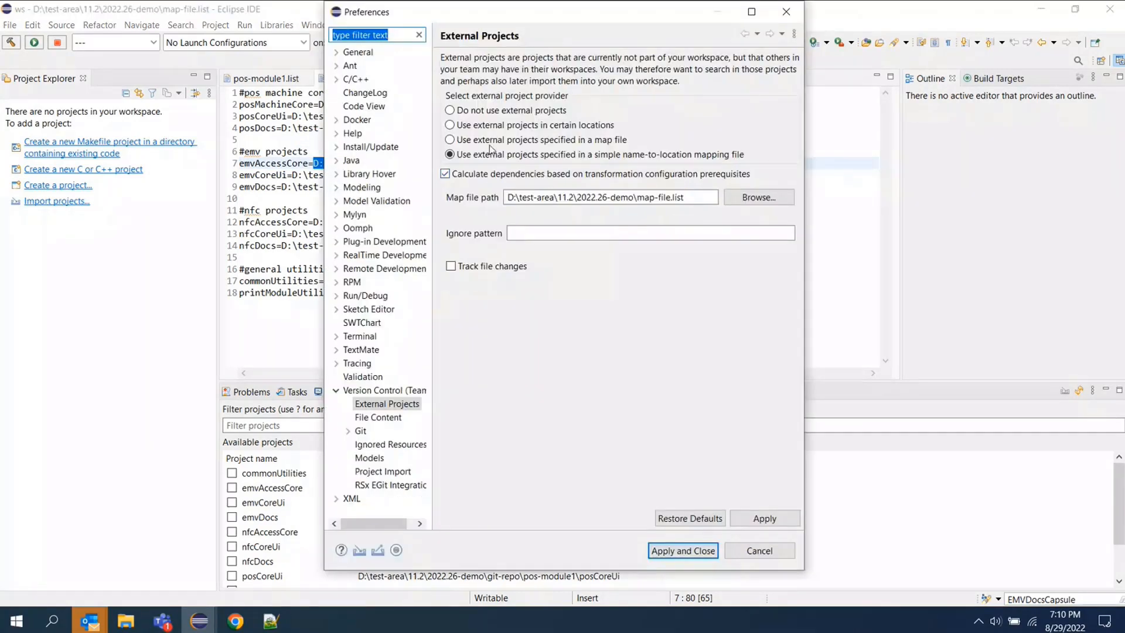
{"action": "left_click", "coordinate": [495, 140]}
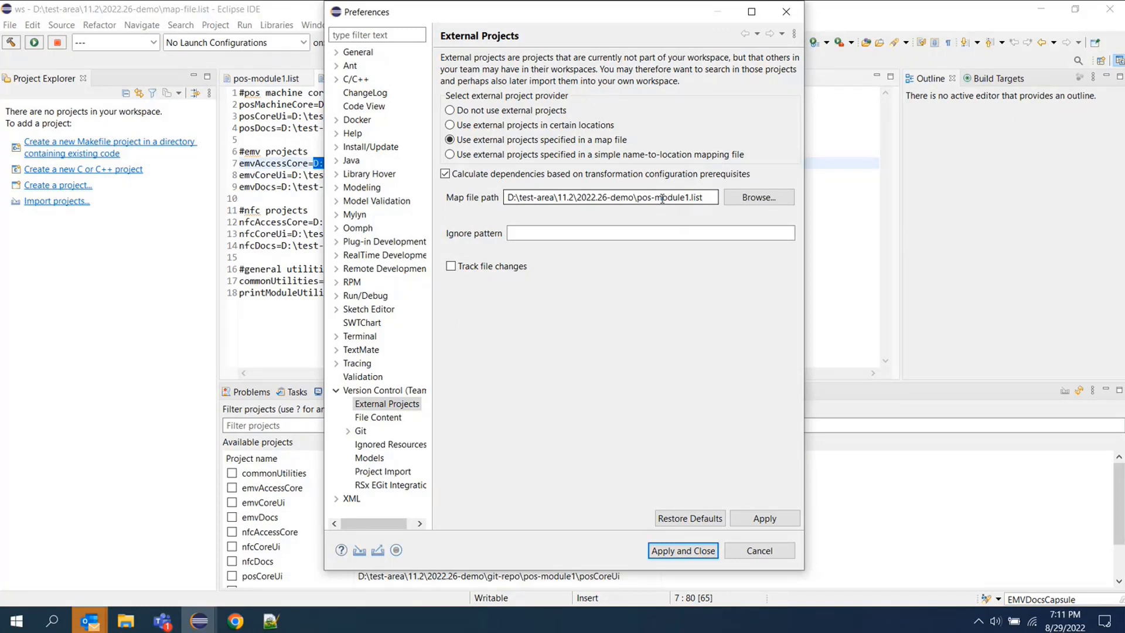
{"action": "left_click", "coordinate": [546, 127]}
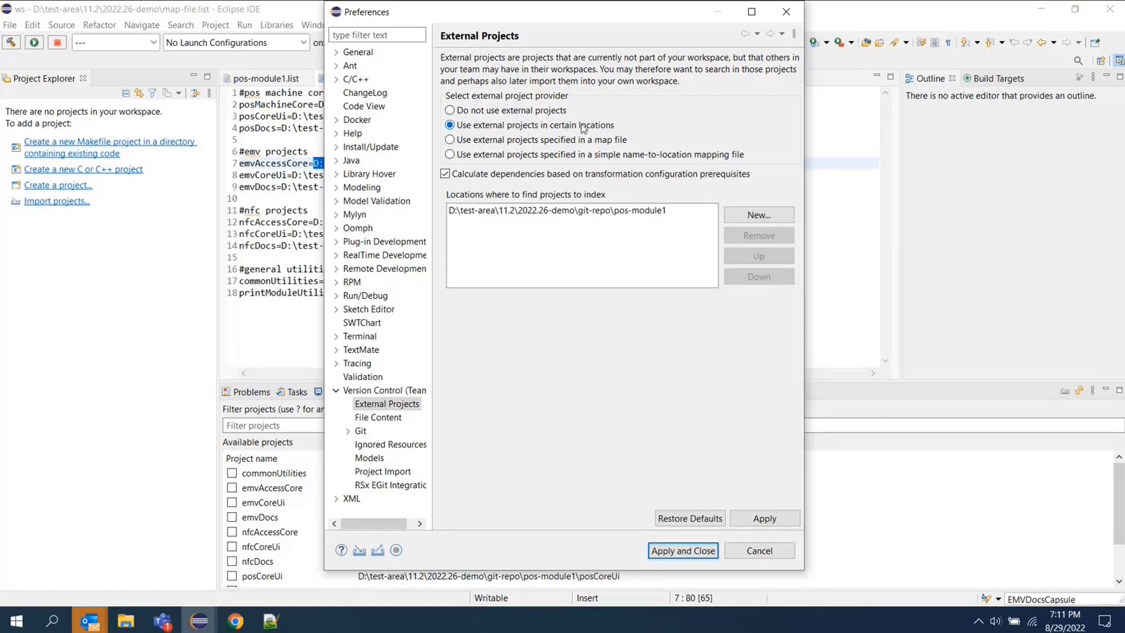
{"action": "left_click", "coordinate": [515, 155]}
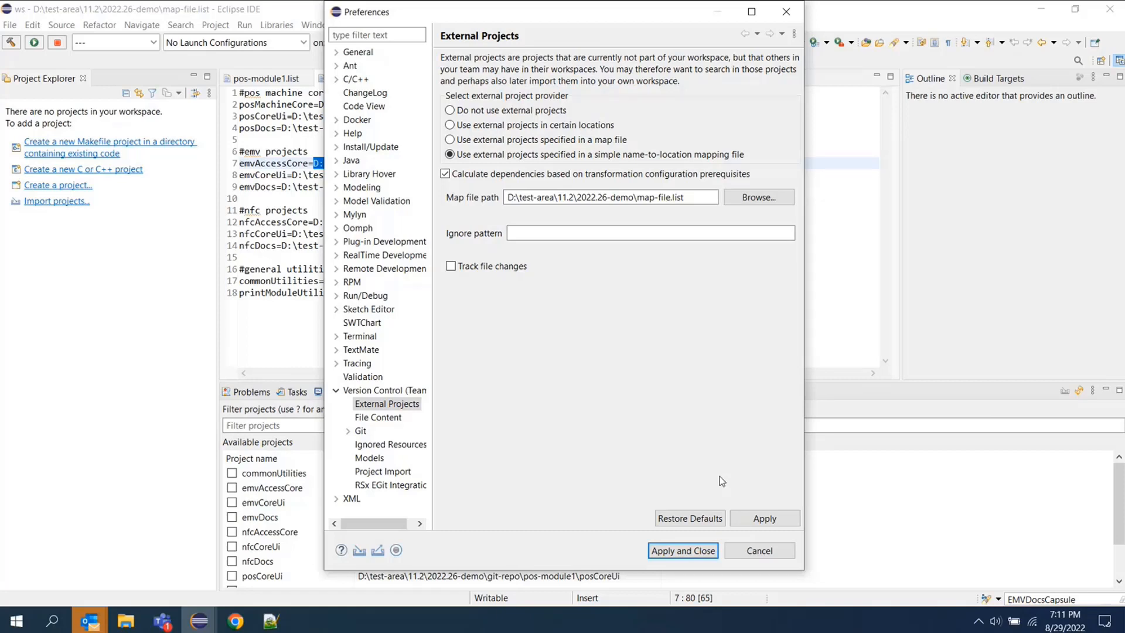
{"action": "left_click", "coordinate": [683, 551]}
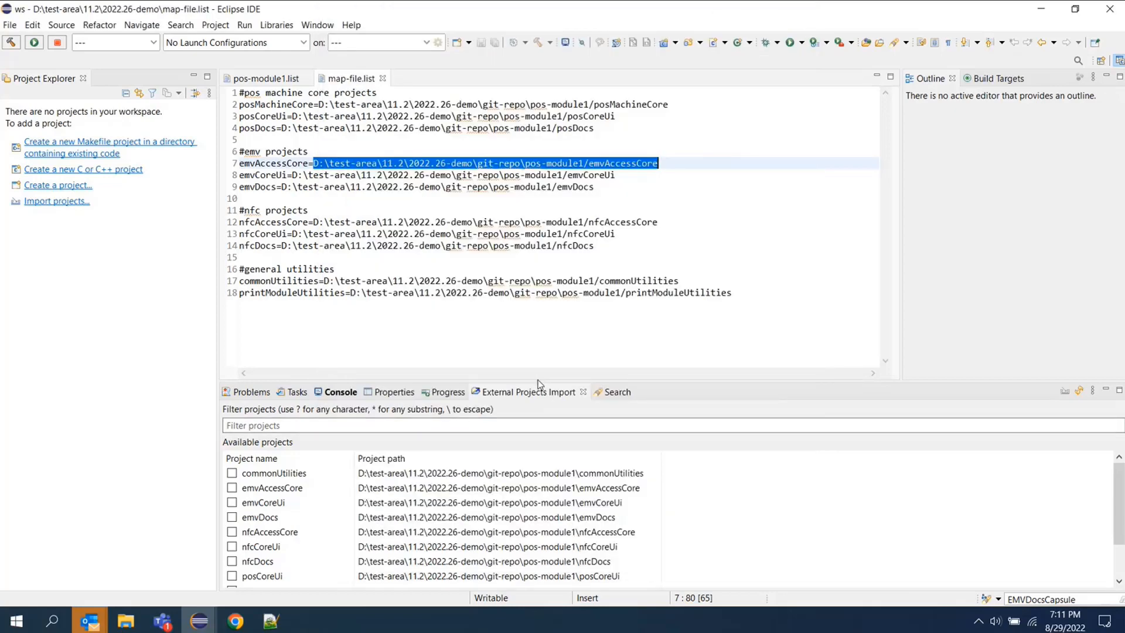
Step: Enlarge the available projects list, import emvDocs with its calculated prerequisite projects, and select emvDocs in the workspace
{"action": "left_click_drag", "start_coordinate": [540, 381], "coordinate": [539, 337]}
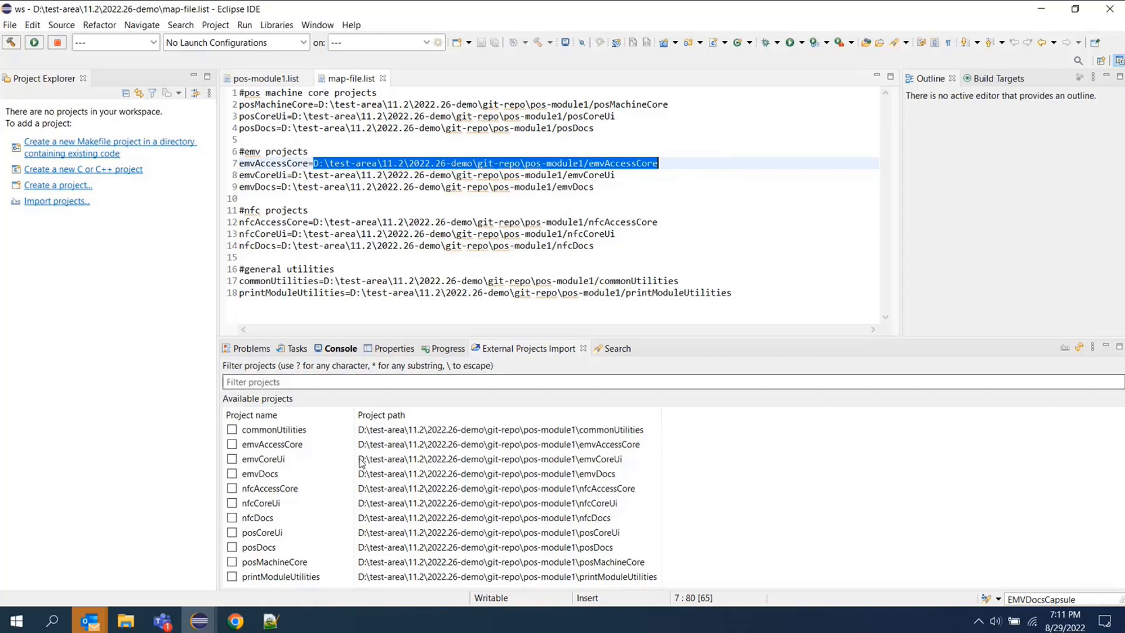
{"action": "left_click", "coordinate": [277, 476]}
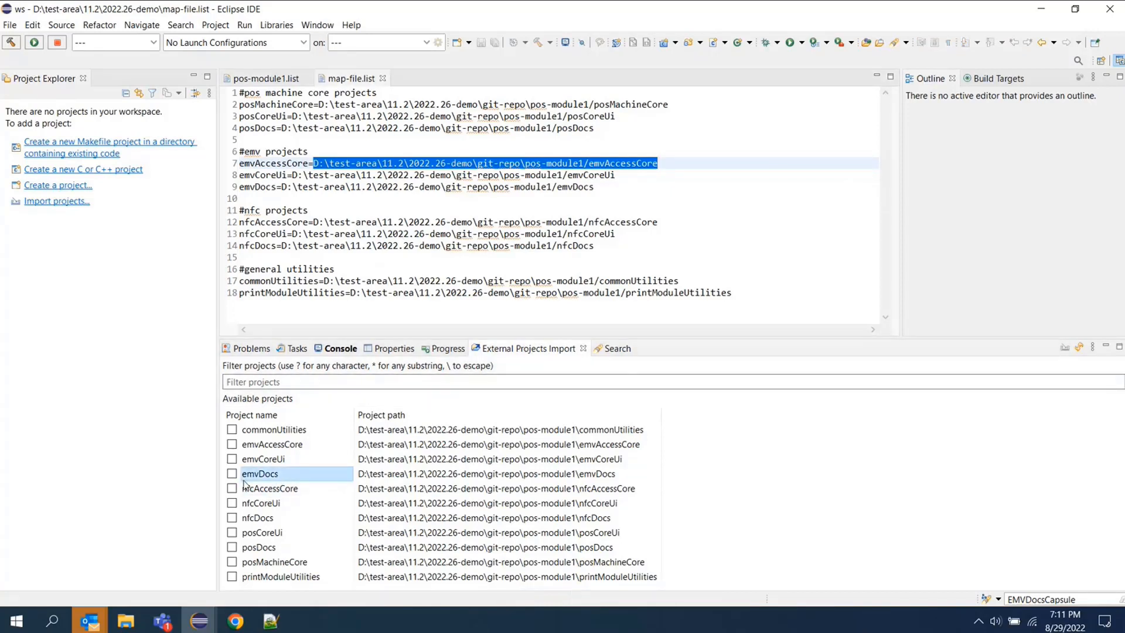
{"action": "left_click", "coordinate": [232, 474]}
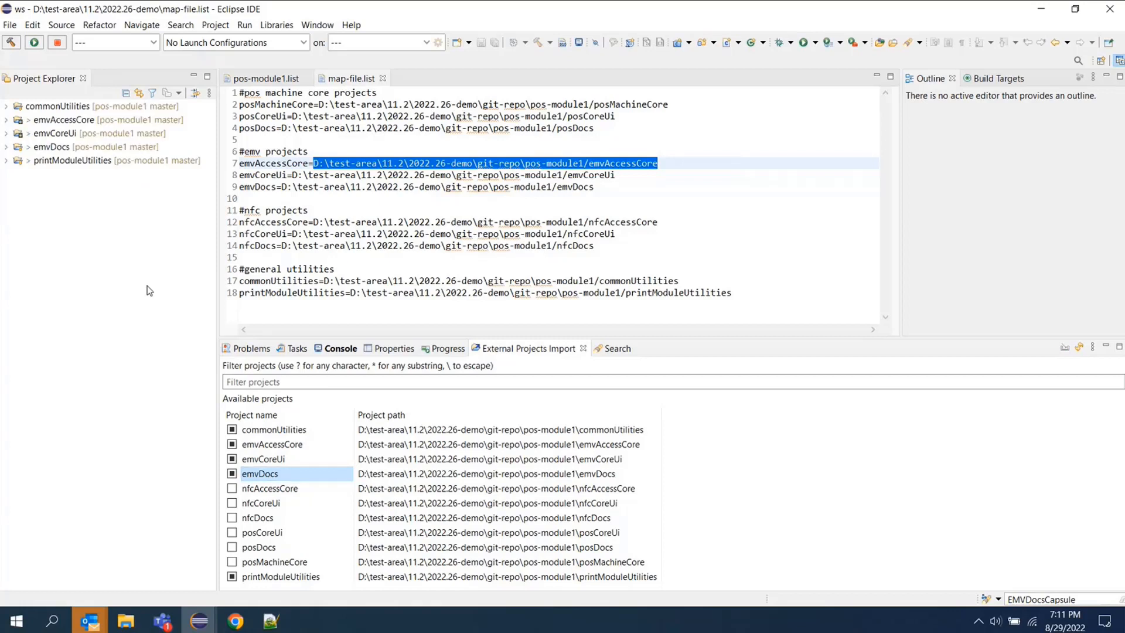
{"action": "left_click", "coordinate": [58, 149]}
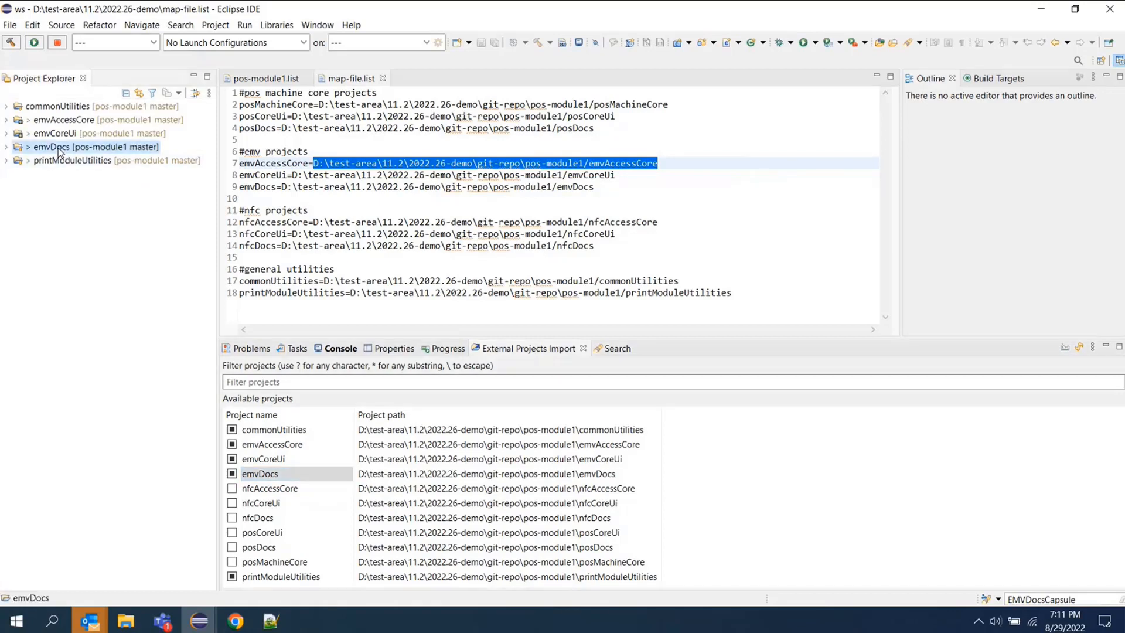